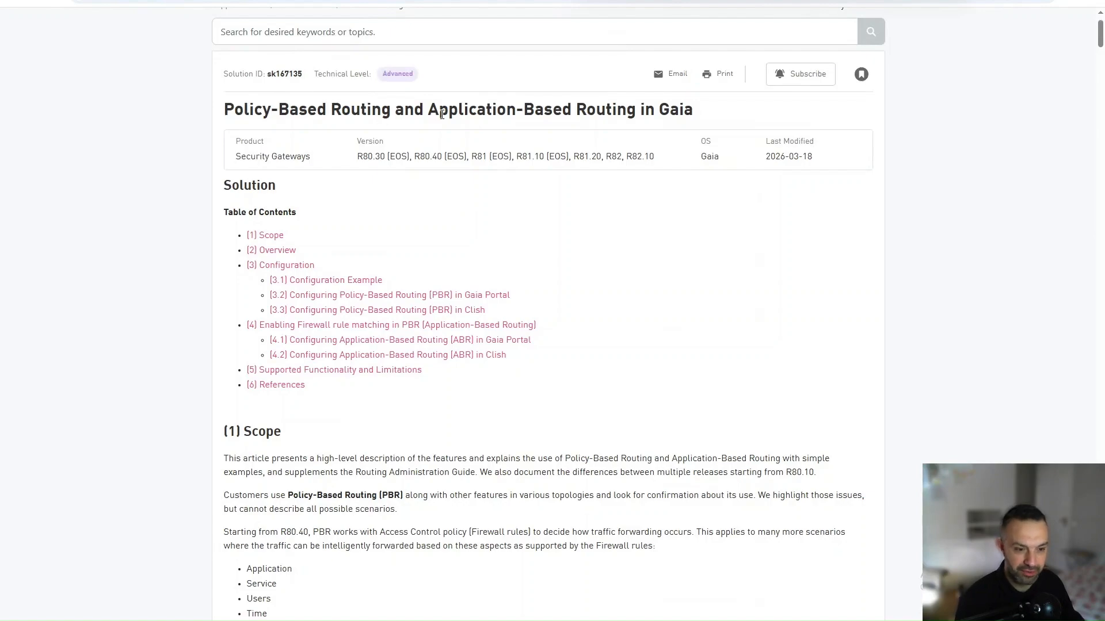
Step: Scroll the sk167135 article past the Table of Contents to the Configuration Example and Figure 1
{"action": "scroll", "coordinate": [590, 180], "scroll_direction": "down", "scroll_amount": 2}
{"action": "scroll", "coordinate": [590, 181], "scroll_direction": "down", "scroll_amount": 15}
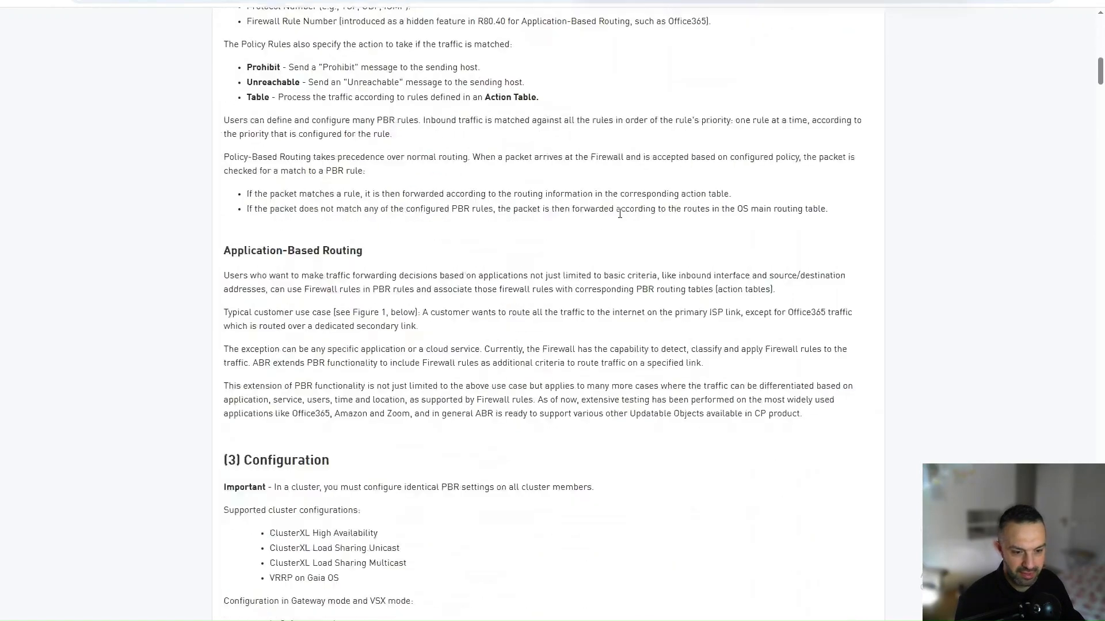
{"action": "scroll", "coordinate": [619, 213], "scroll_direction": "down", "scroll_amount": 6}
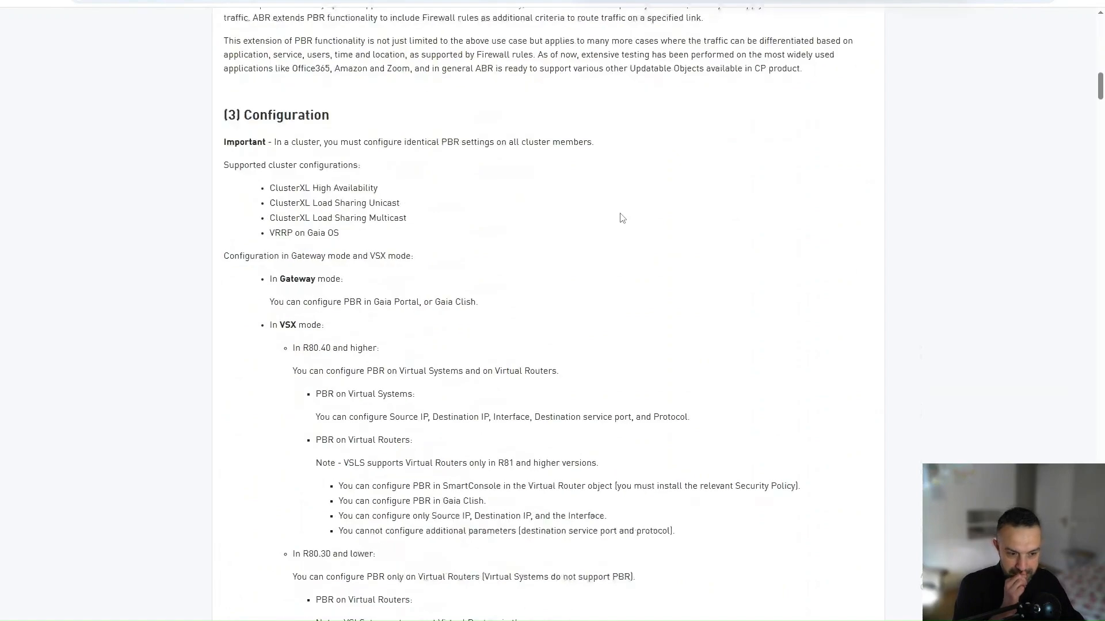
{"action": "scroll", "coordinate": [622, 218], "scroll_direction": "down", "scroll_amount": 7}
{"action": "scroll", "coordinate": [622, 218], "scroll_direction": "down", "scroll_amount": 3}
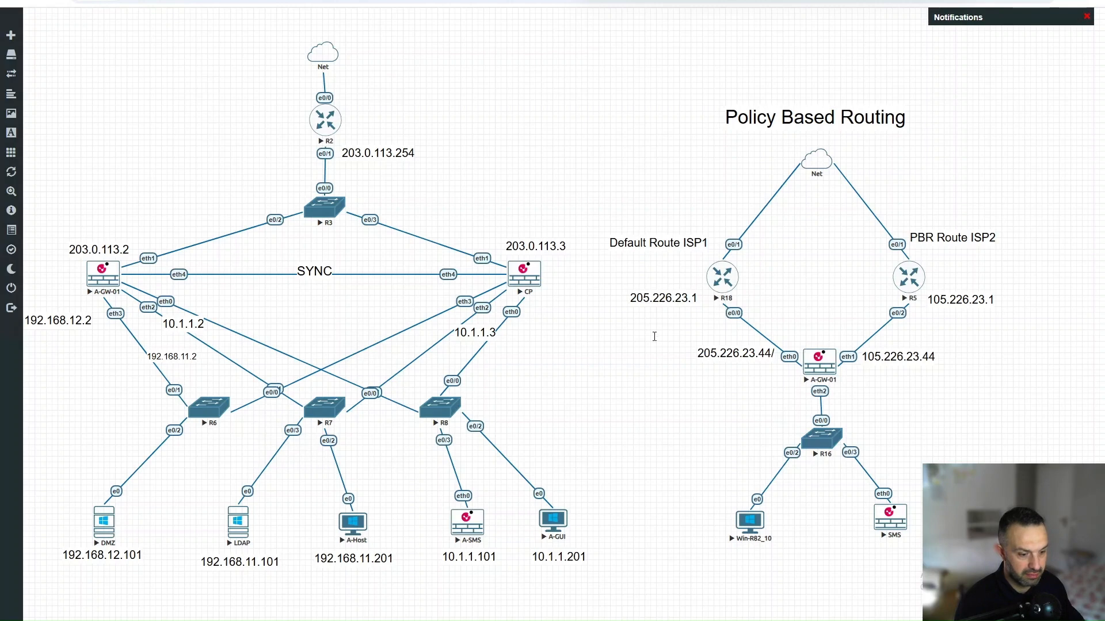
Step: Log into the A-GW-01 console as admin and run 'show route'
{"action": "mouse_move", "coordinate": [363, 619]}
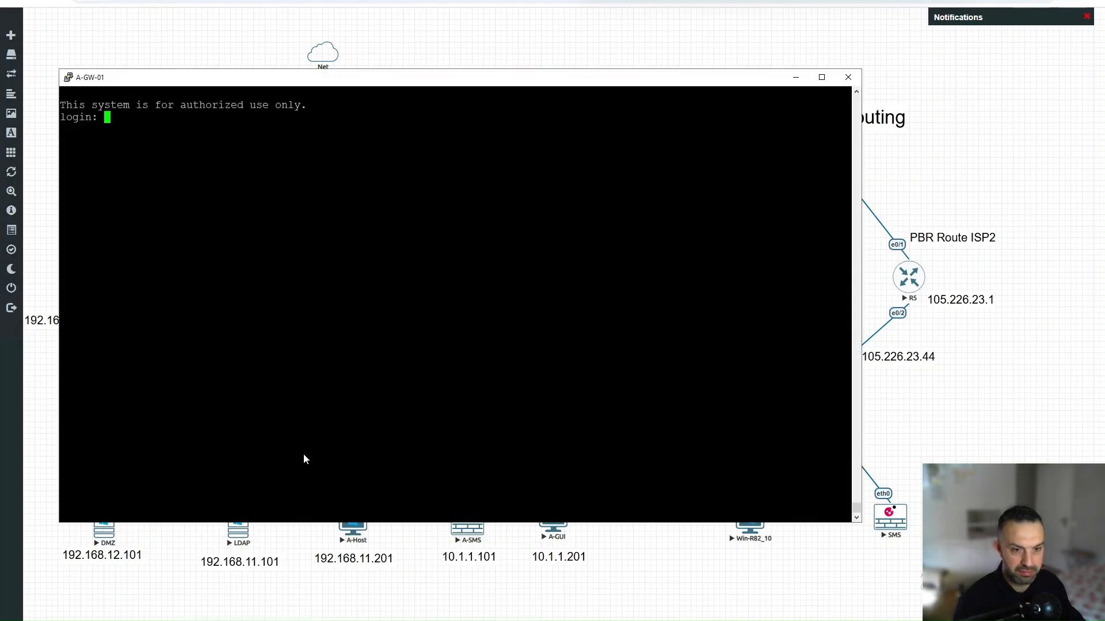
{"action": "left_click", "coordinate": [288, 584]}
{"action": "type", "text": "admin"}
{"action": "key", "text": "Return"}
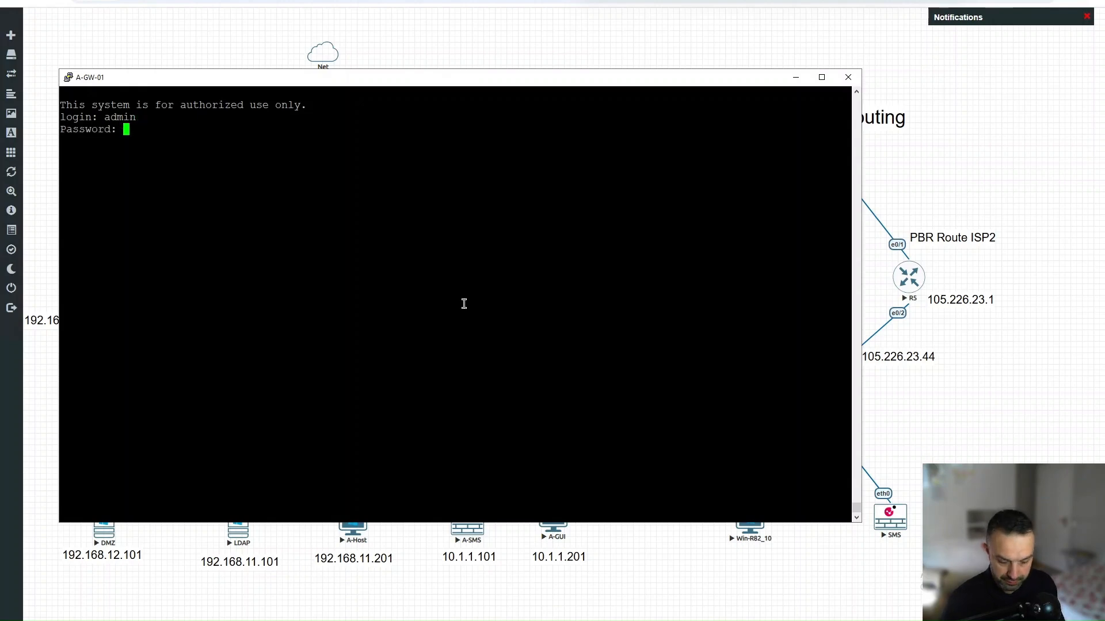
{"action": "key", "text": "Return"}
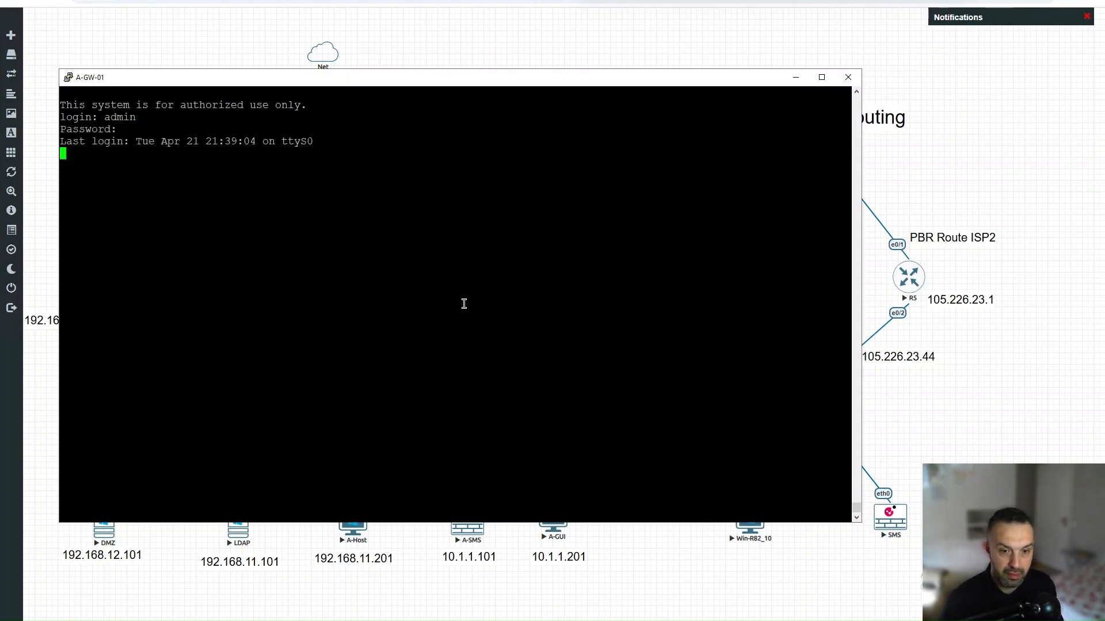
{"action": "type", "text": "show route"}
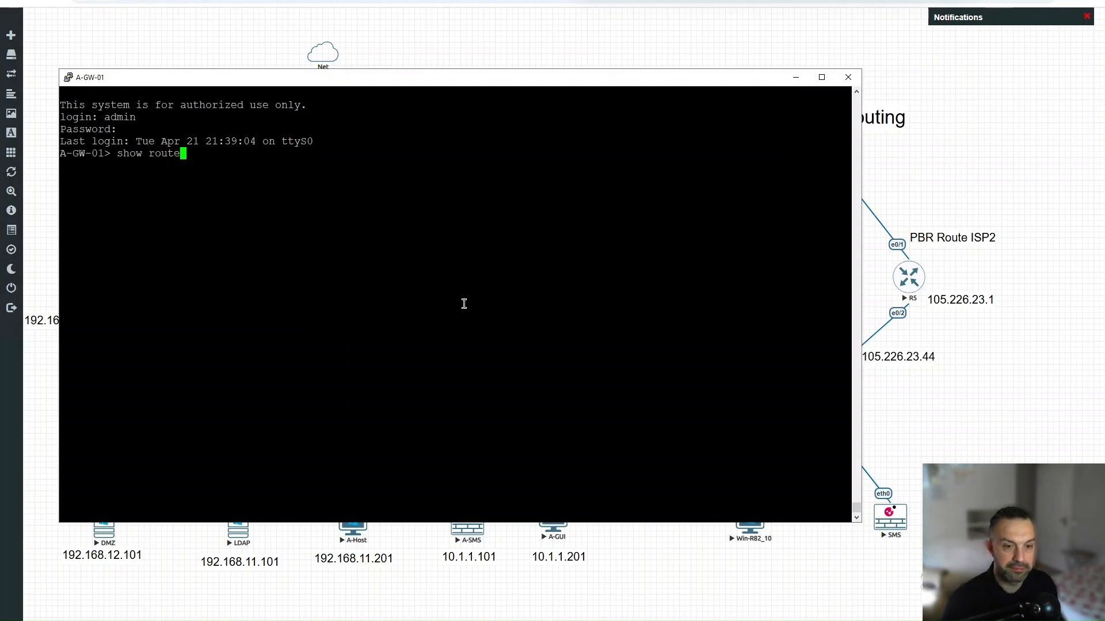
{"action": "key", "text": "Return"}
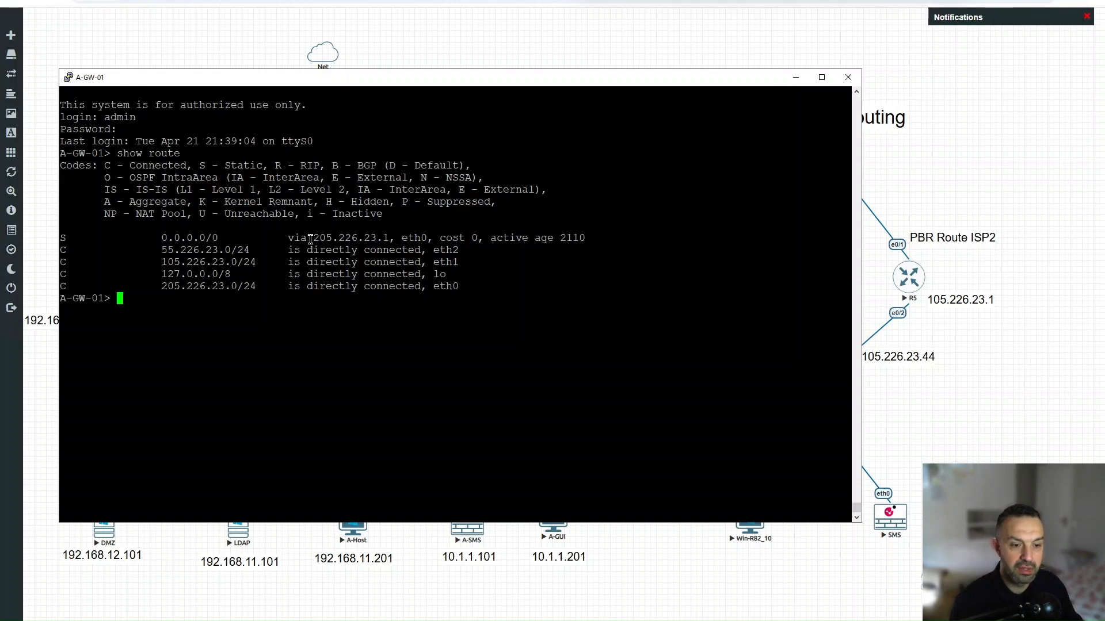
Step: Highlight the default route's next hop 205.226.23.1 and move the console aside to reveal the topology
{"action": "left_click_drag", "start_coordinate": [315, 238], "coordinate": [371, 239]}
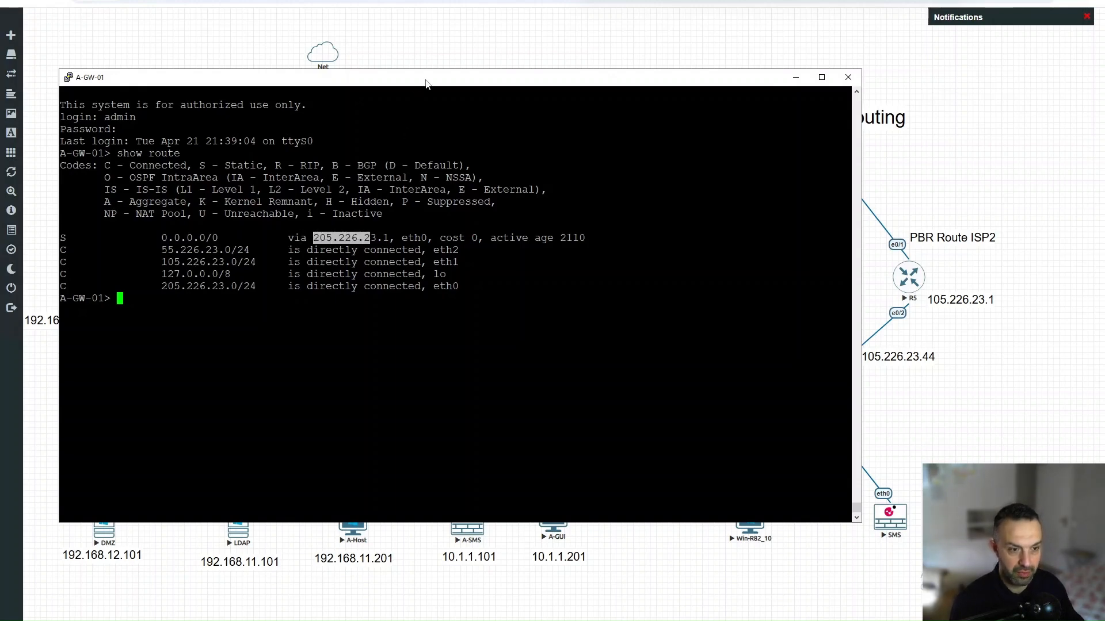
{"action": "left_click_drag", "start_coordinate": [465, 358], "coordinate": [465, 355]}
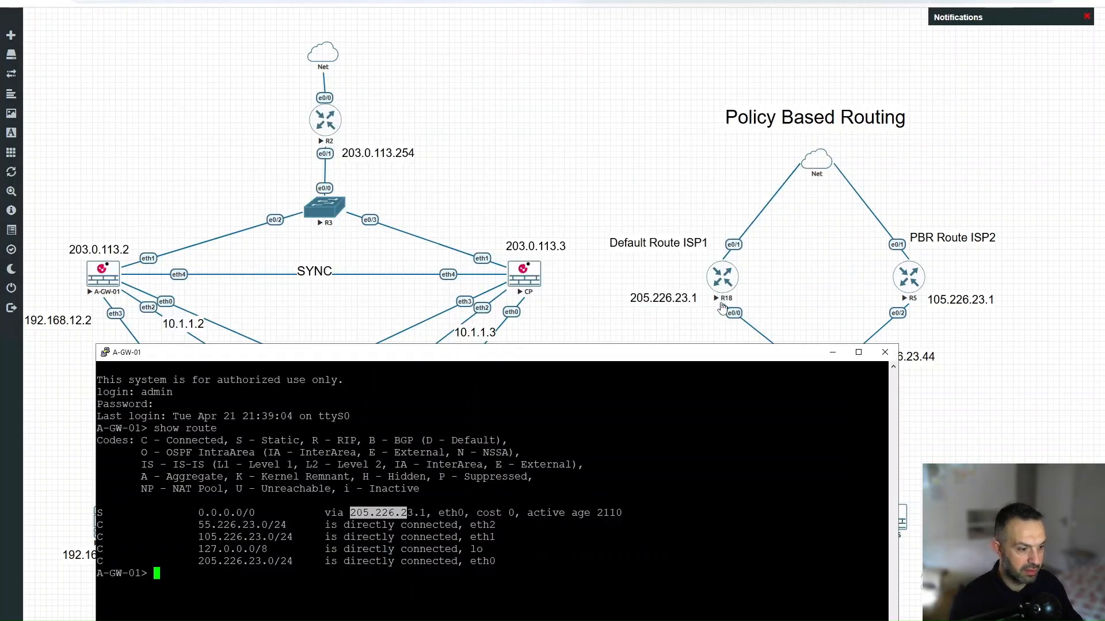
{"action": "left_click_drag", "start_coordinate": [501, 356], "coordinate": [451, 157]}
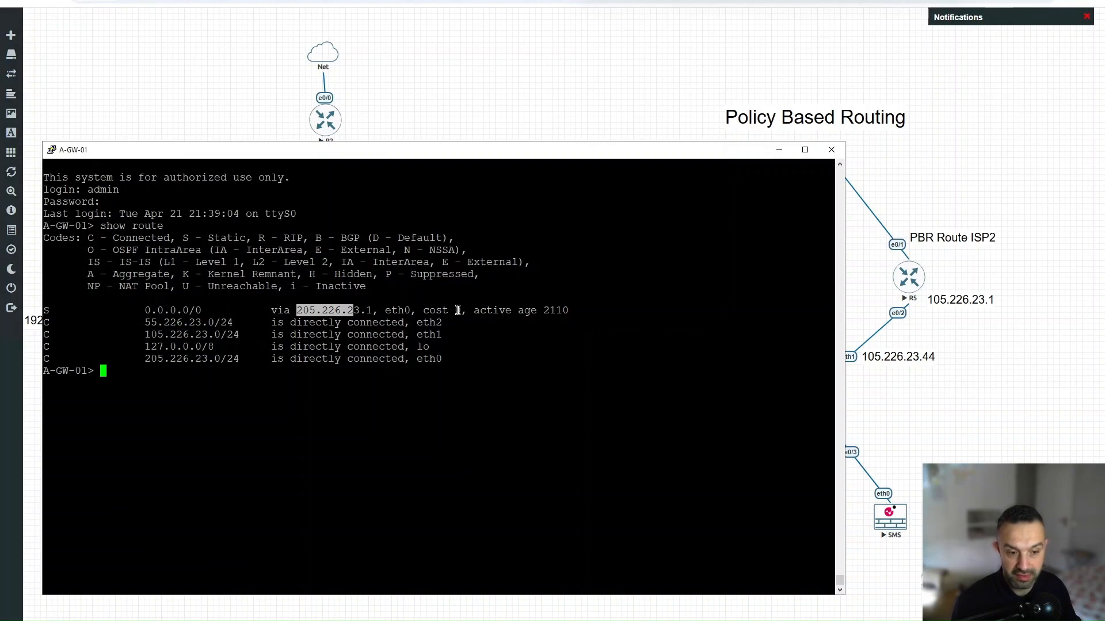
{"action": "left_click_drag", "start_coordinate": [558, 160], "coordinate": [449, 339]}
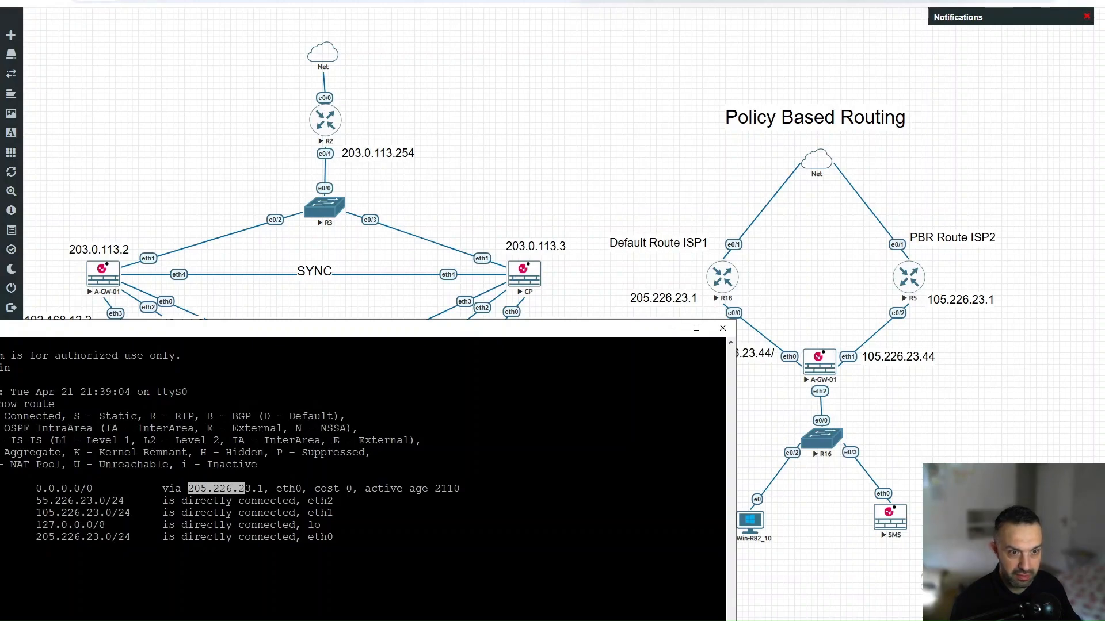
{"action": "key", "text": "ctrl+t"}
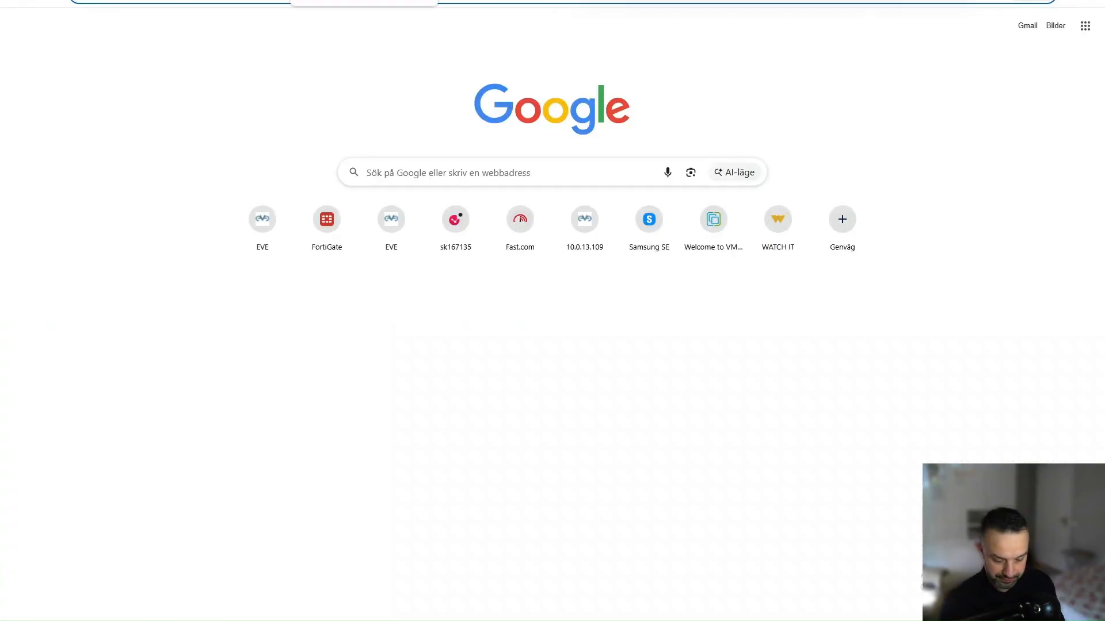
Step: Bring the Win-R82_10 SmartConsole remote desktop to full screen and show the Gateways & Servers view
{"action": "type", "text": "55"}
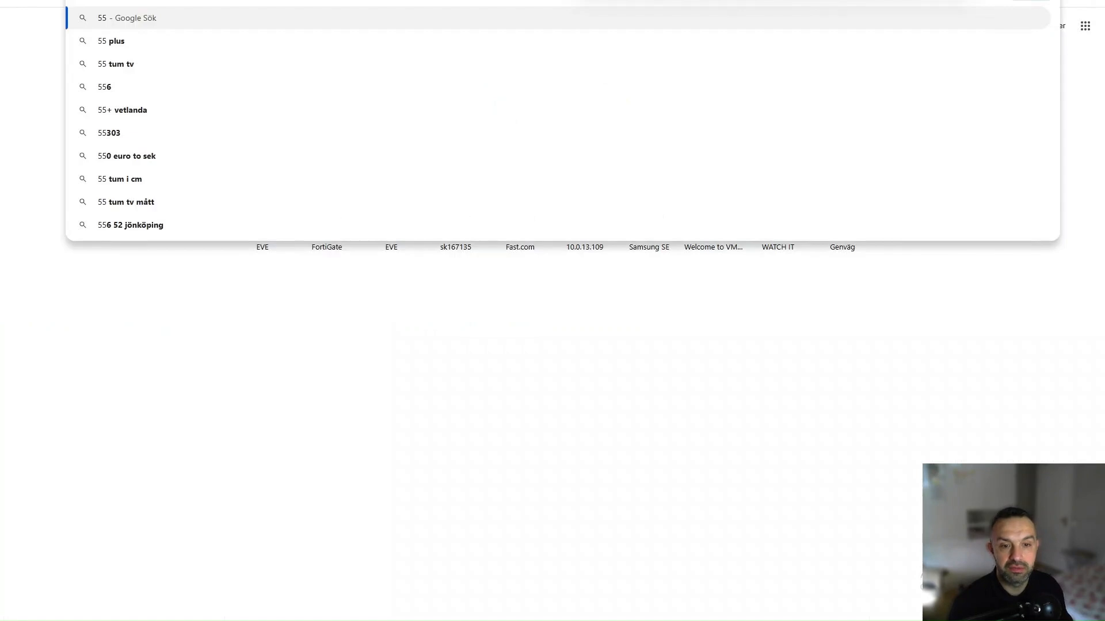
{"action": "key", "text": "Escape"}
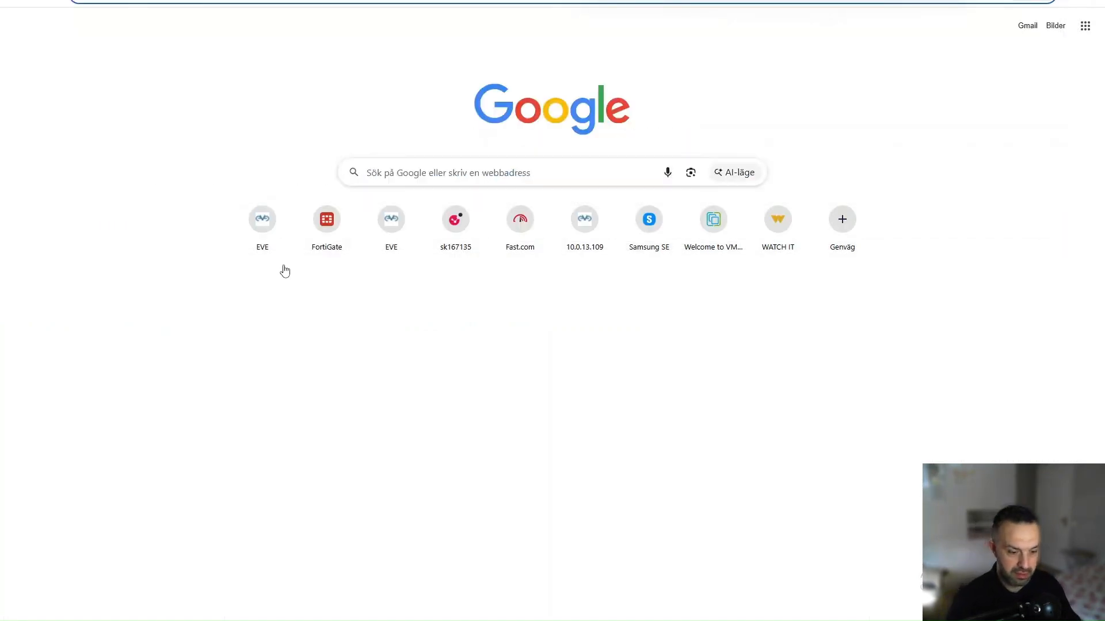
{"action": "mouse_move", "coordinate": [323, 616]}
{"action": "left_click", "coordinate": [511, 582]}
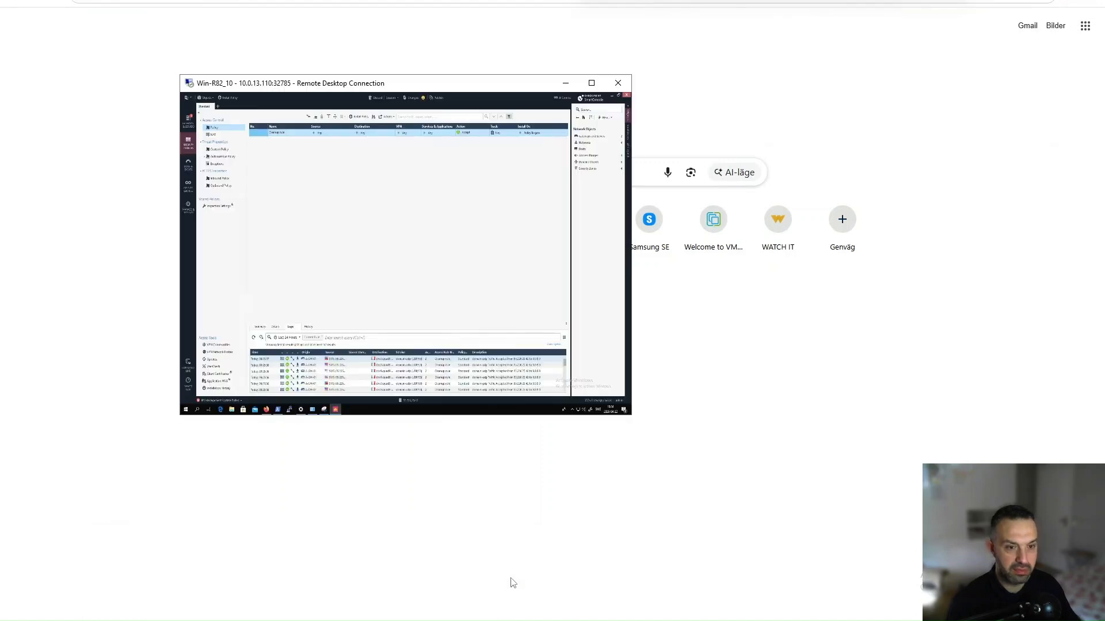
{"action": "left_click", "coordinate": [592, 83]}
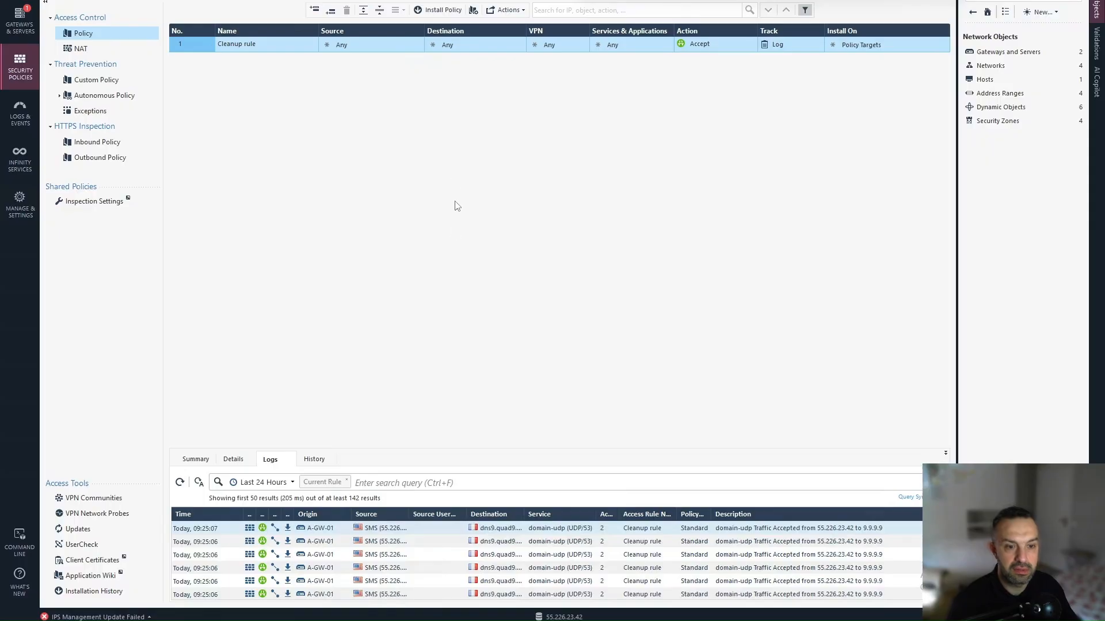
{"action": "left_click", "coordinate": [27, 26]}
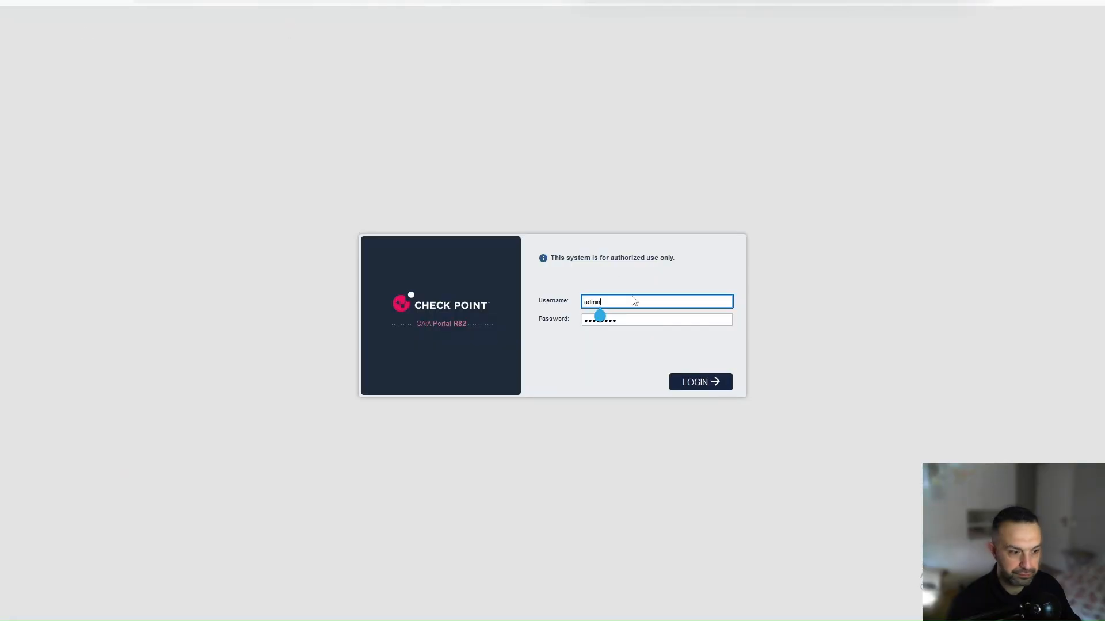
Step: Sign into the A-GW-01 Gaia Portal and take over the configuration lock
{"action": "left_click", "coordinate": [691, 385]}
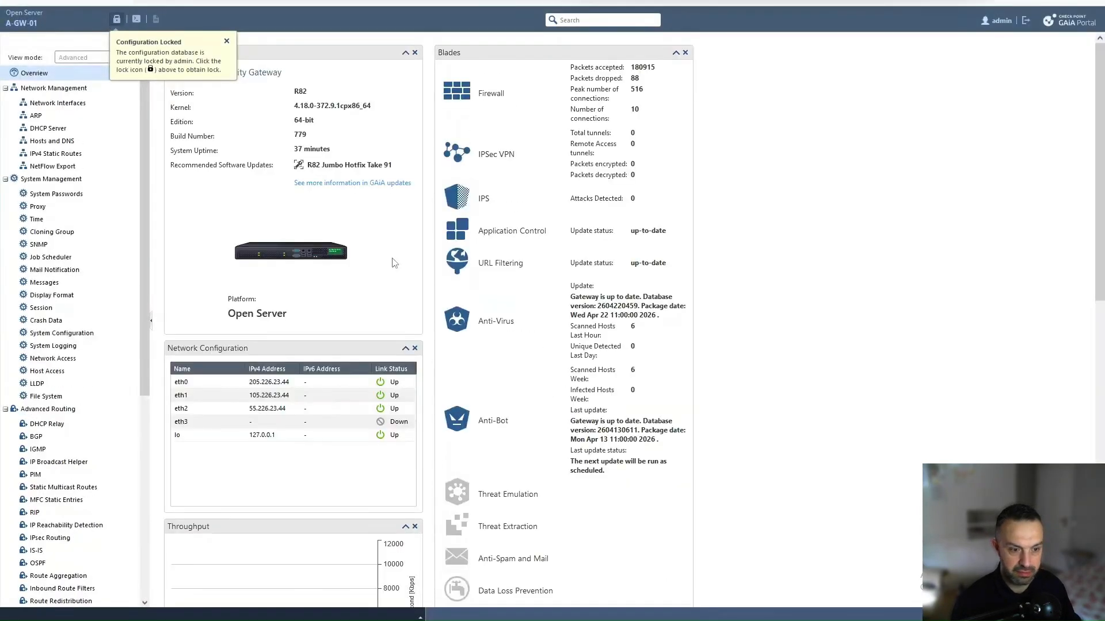
{"action": "left_click", "coordinate": [117, 19]}
{"action": "left_click", "coordinate": [525, 338]}
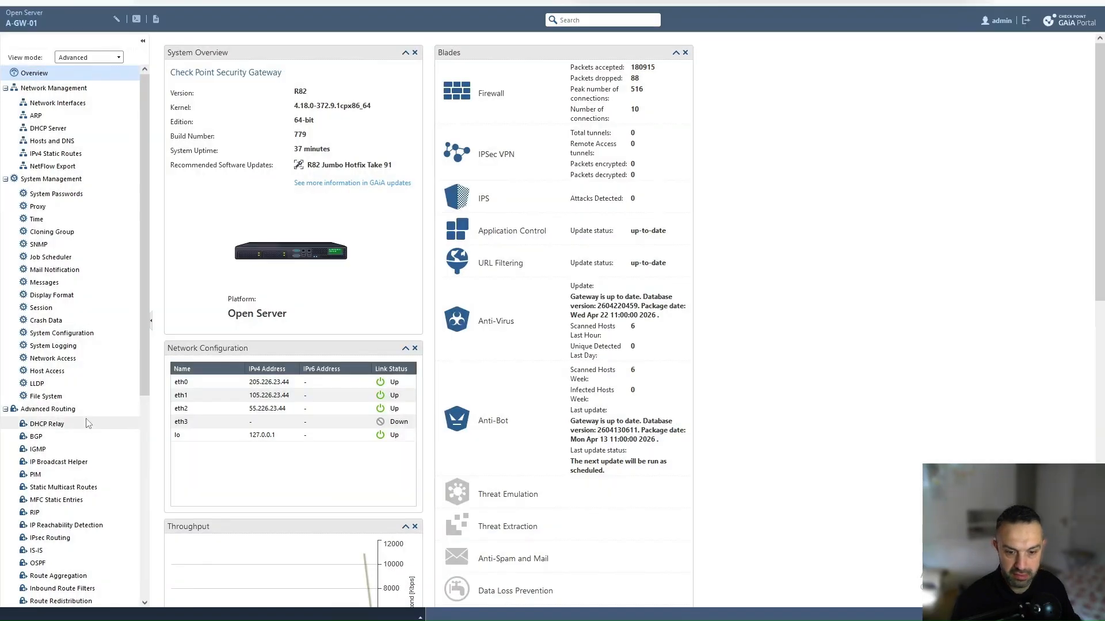
Step: Go to Advanced Routing > Policy Based Routing and start a new action table with static route
{"action": "scroll", "coordinate": [88, 423], "scroll_direction": "down", "scroll_amount": 3}
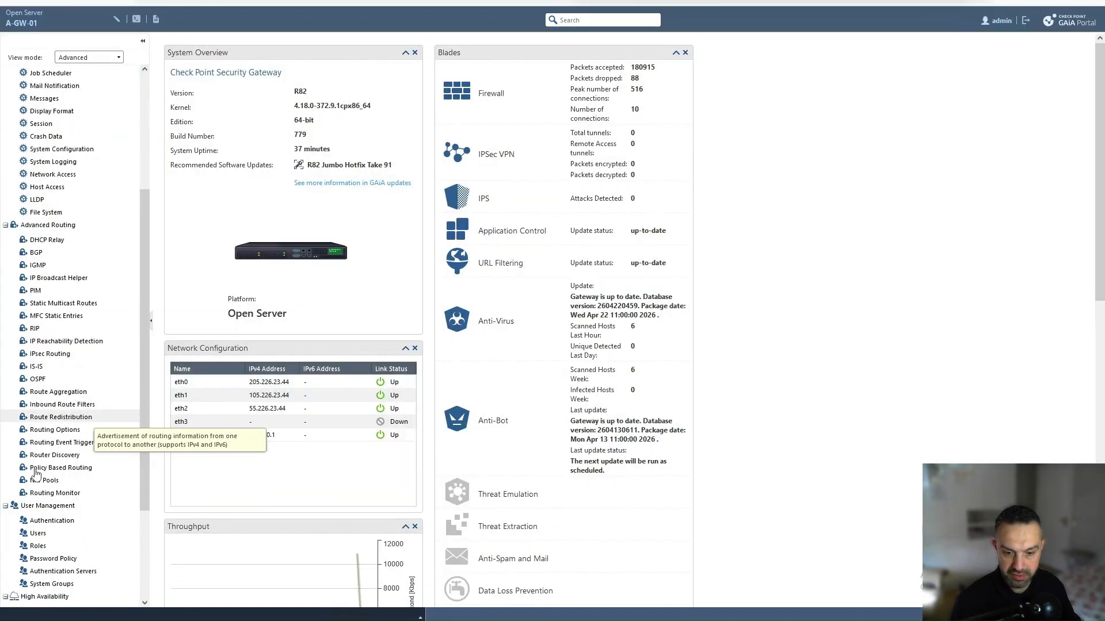
{"action": "left_click", "coordinate": [68, 471]}
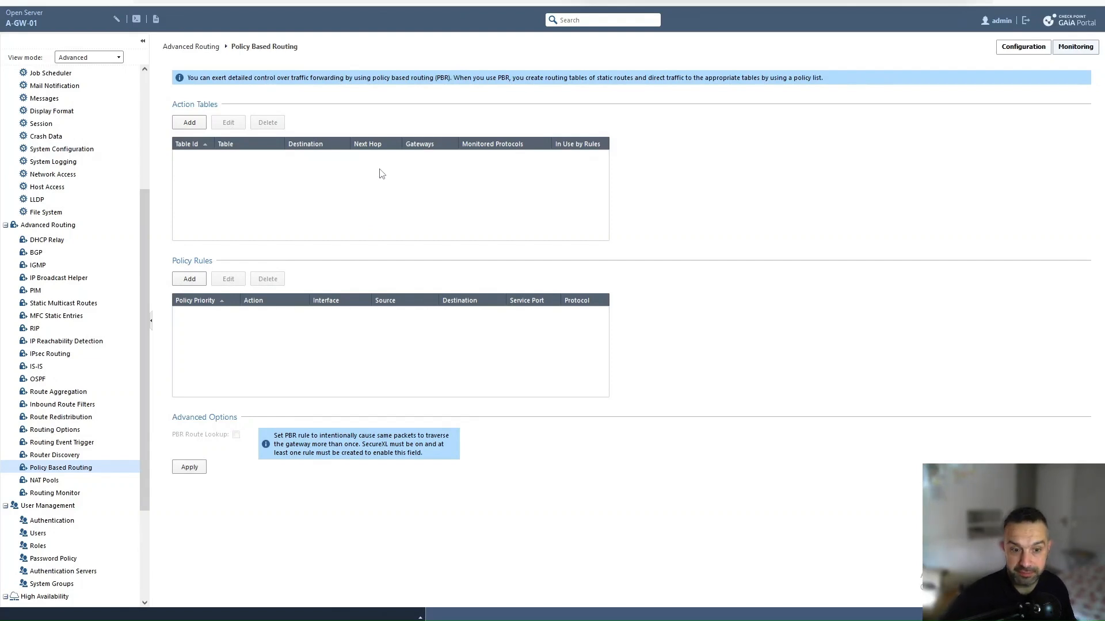
{"action": "left_click", "coordinate": [196, 125]}
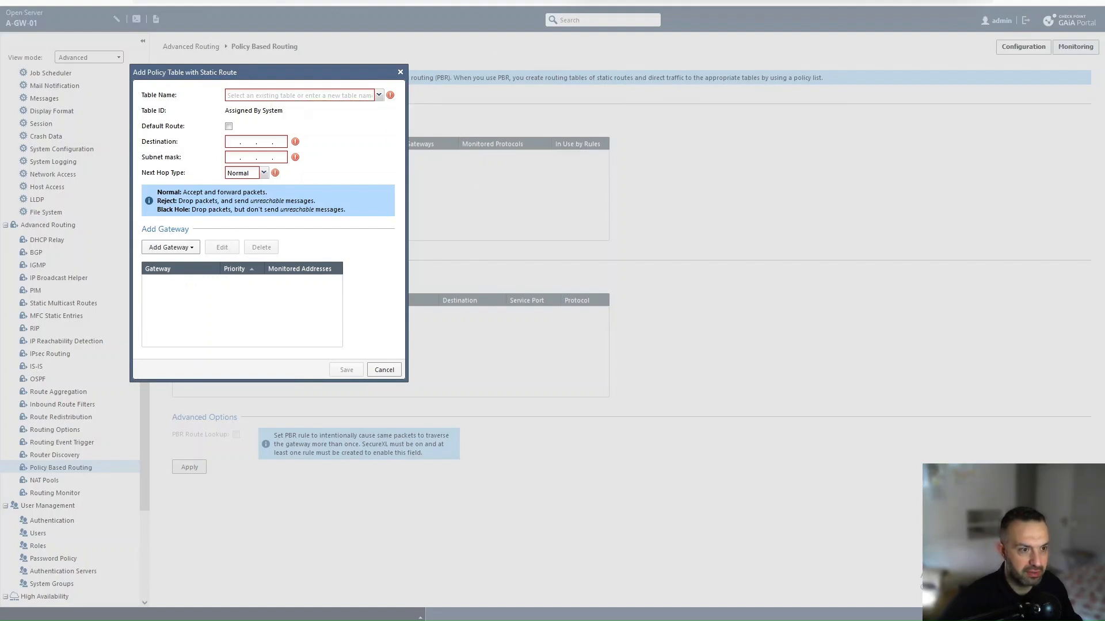
Step: Open a new blank browser tab
{"action": "key", "text": "ctrl+t"}
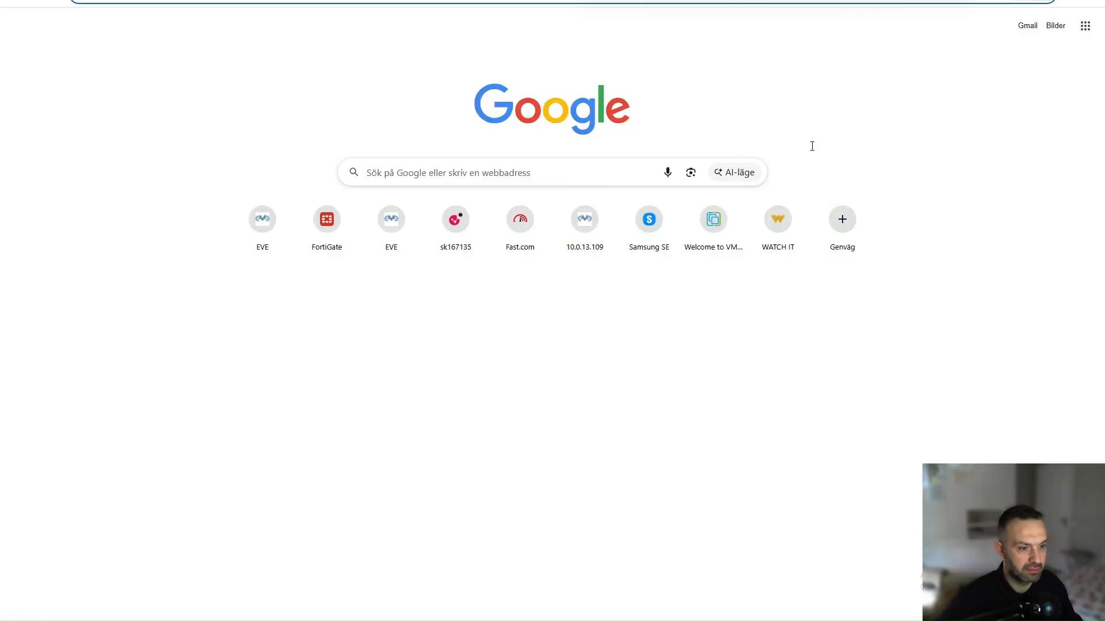
Step: Check ISP2's next hop 105.226.23.1 on the EVE-NG lab topology, then return to the Gaia Portal form
{"action": "key", "text": "alt+Tab"}
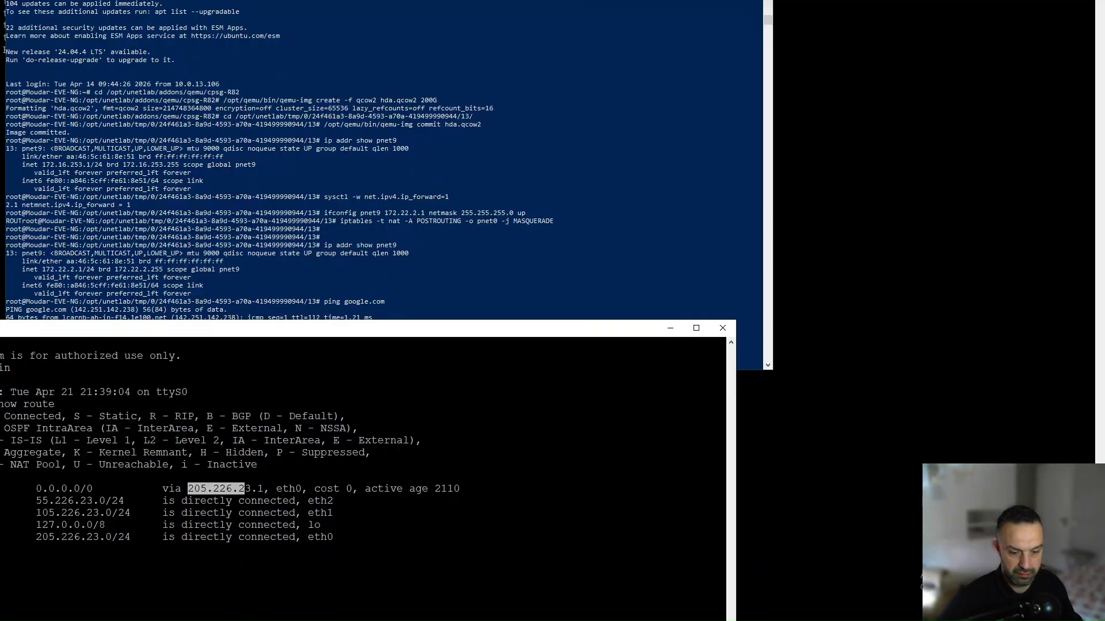
{"action": "key", "text": "alt+Tab"}
{"action": "left_click", "coordinate": [104, 0]}
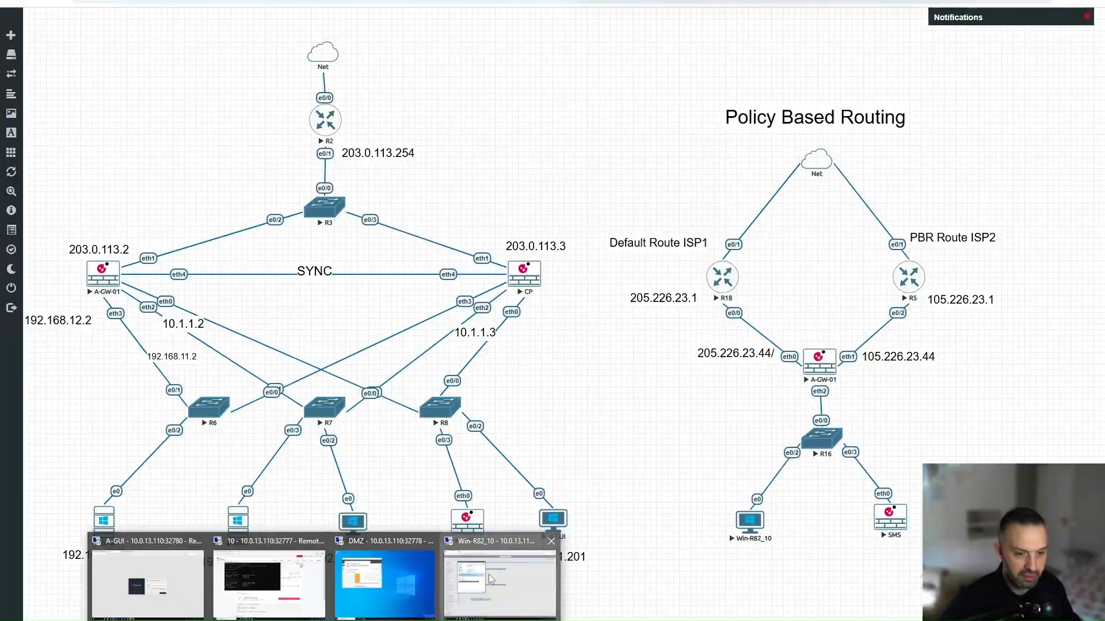
{"action": "left_click", "coordinate": [492, 570]}
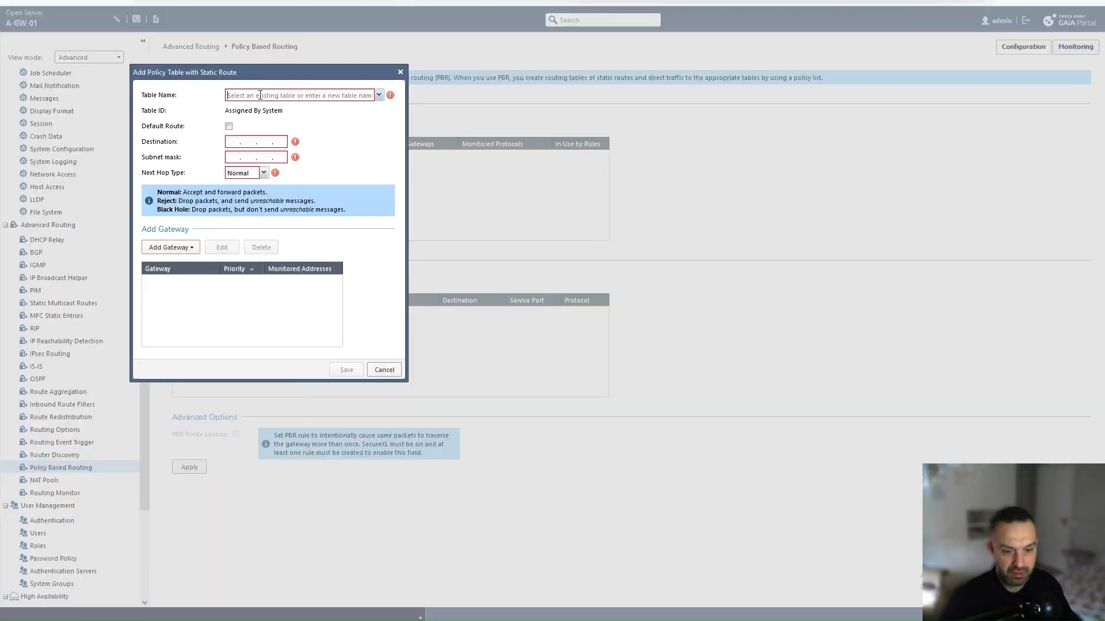
Step: Name the new policy table ISP2 and leave Default Route enabled
{"action": "type", "text": "ISP2"}
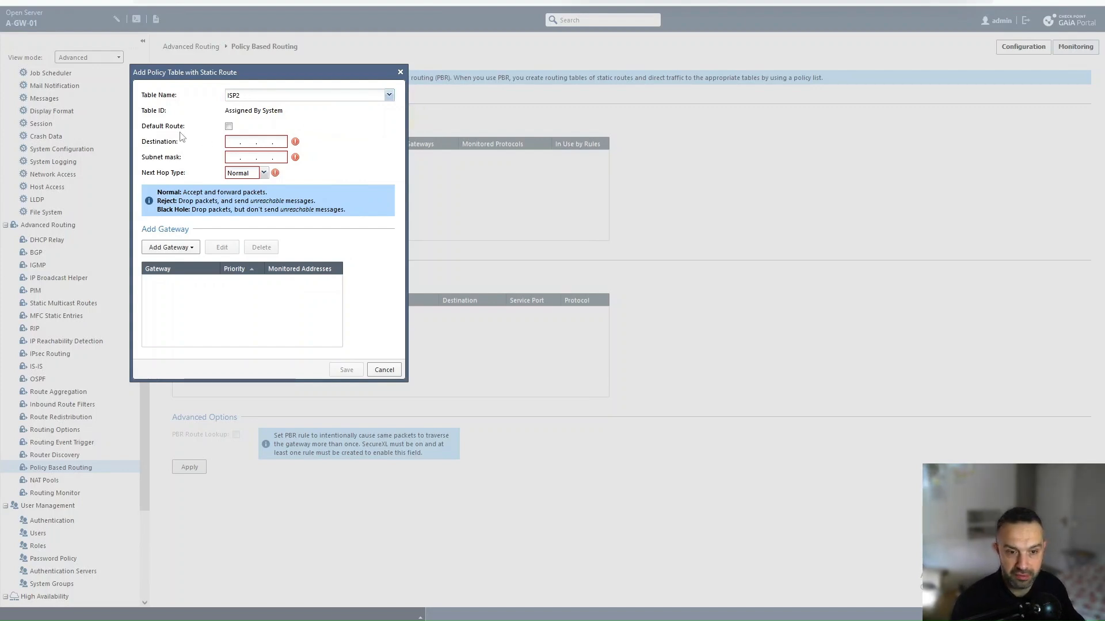
{"action": "left_click", "coordinate": [228, 126]}
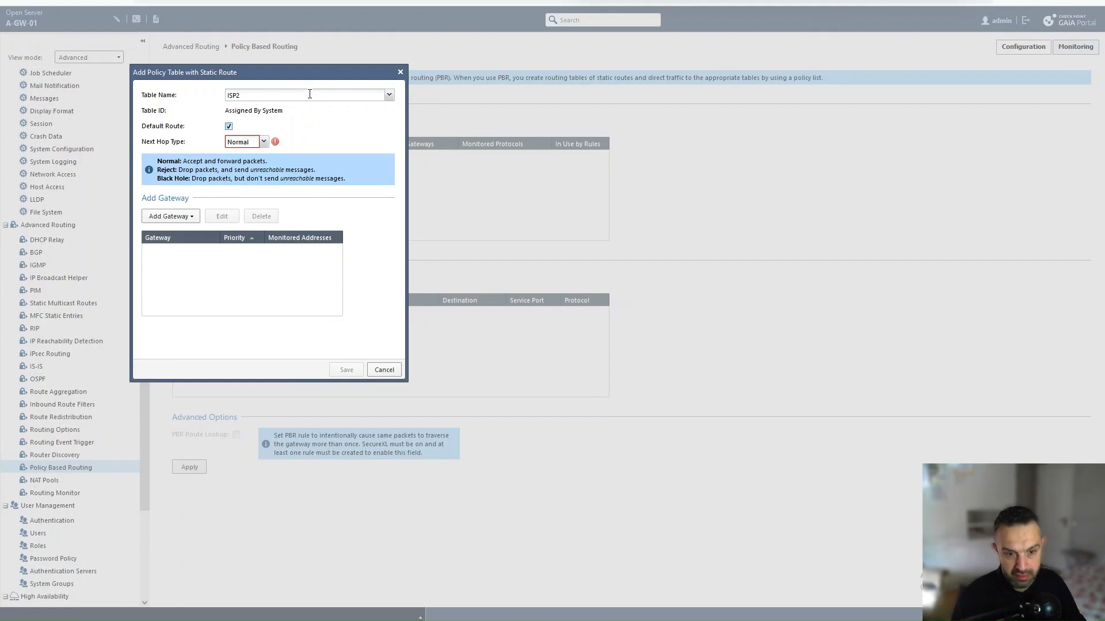
{"action": "left_click", "coordinate": [228, 127]}
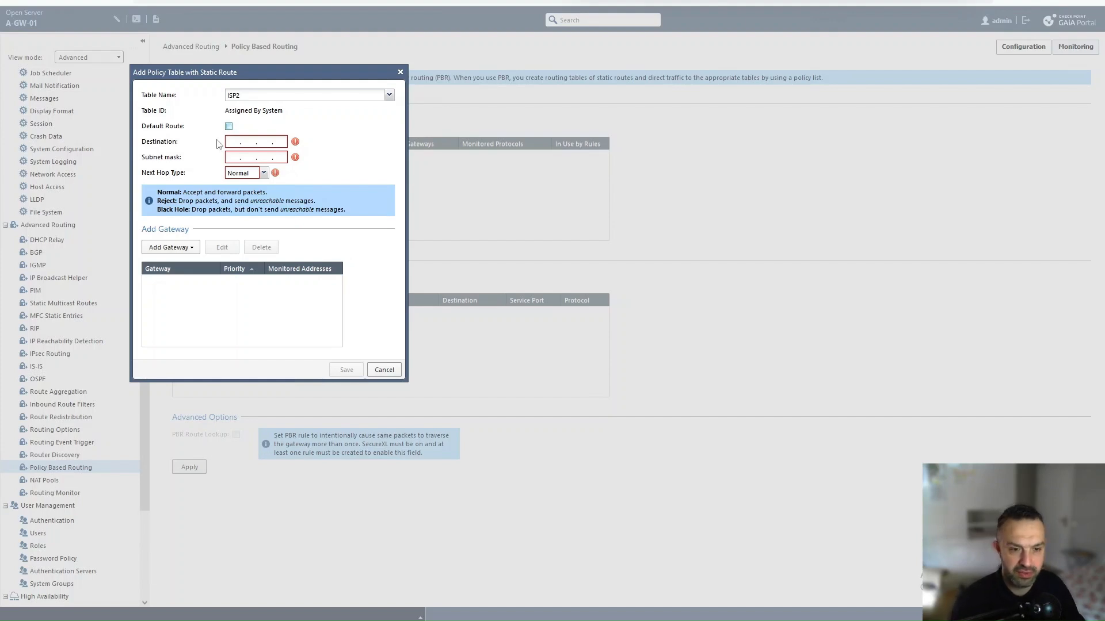
{"action": "left_click", "coordinate": [229, 127]}
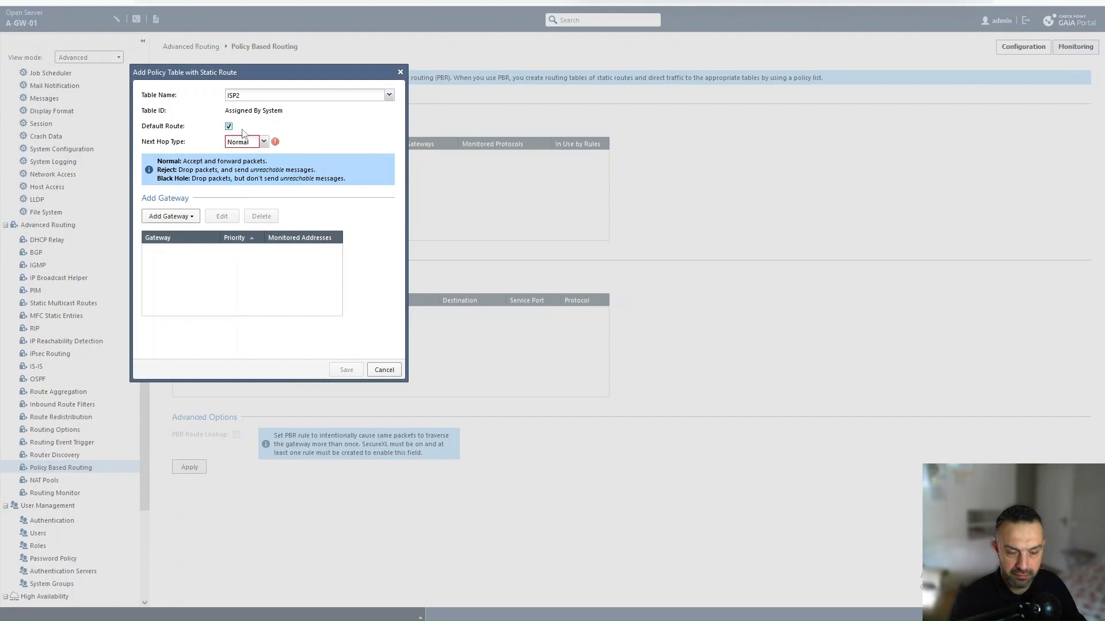
Step: Add an IP-address gateway to ISP2, checking the ISP2 router address in EVE-NG before typing it
{"action": "left_click", "coordinate": [165, 221]}
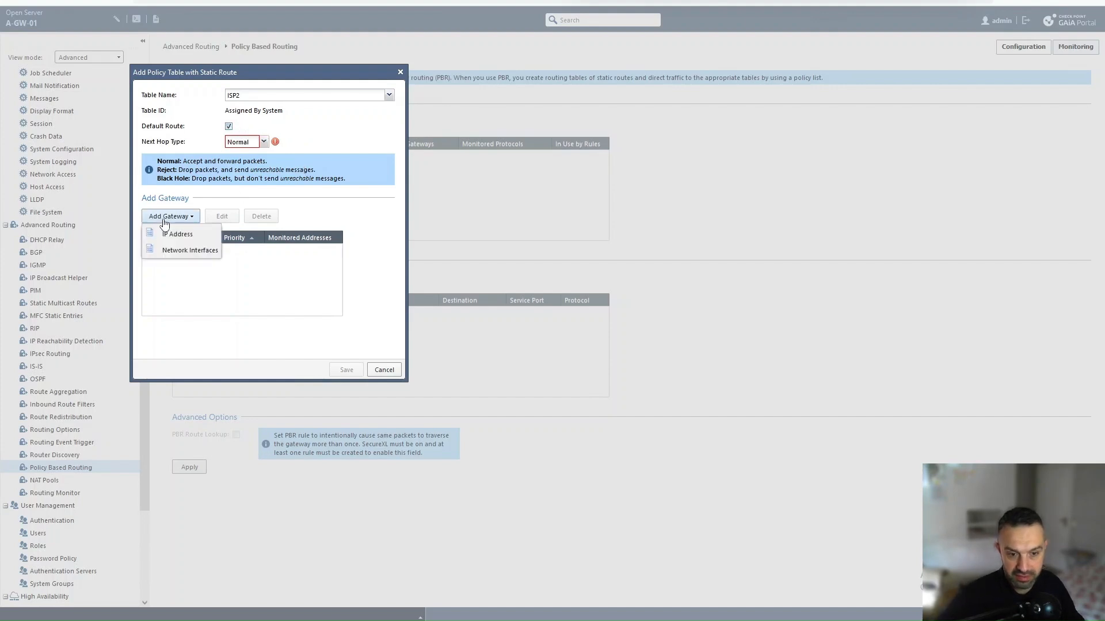
{"action": "left_click", "coordinate": [177, 234]}
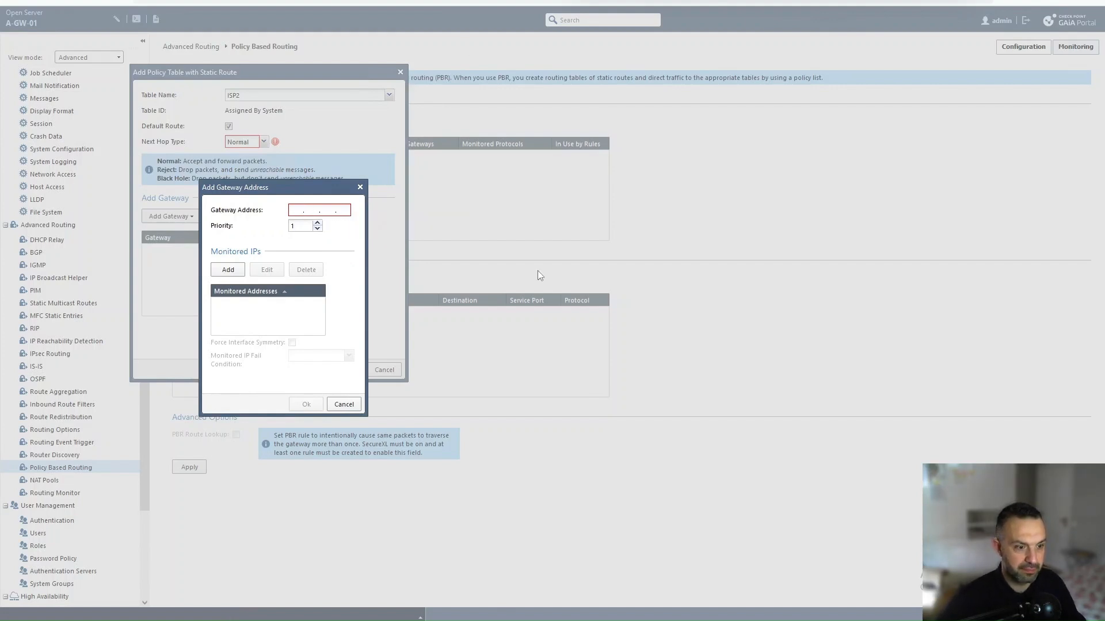
{"action": "key", "text": "alt+Tab"}
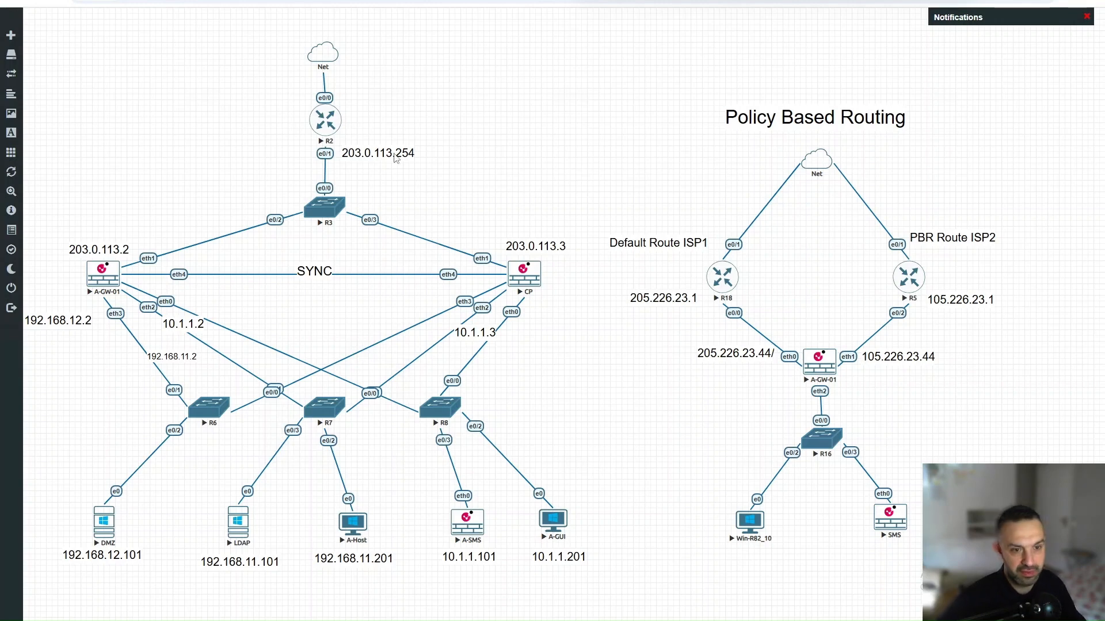
{"action": "key", "text": "alt+Tab"}
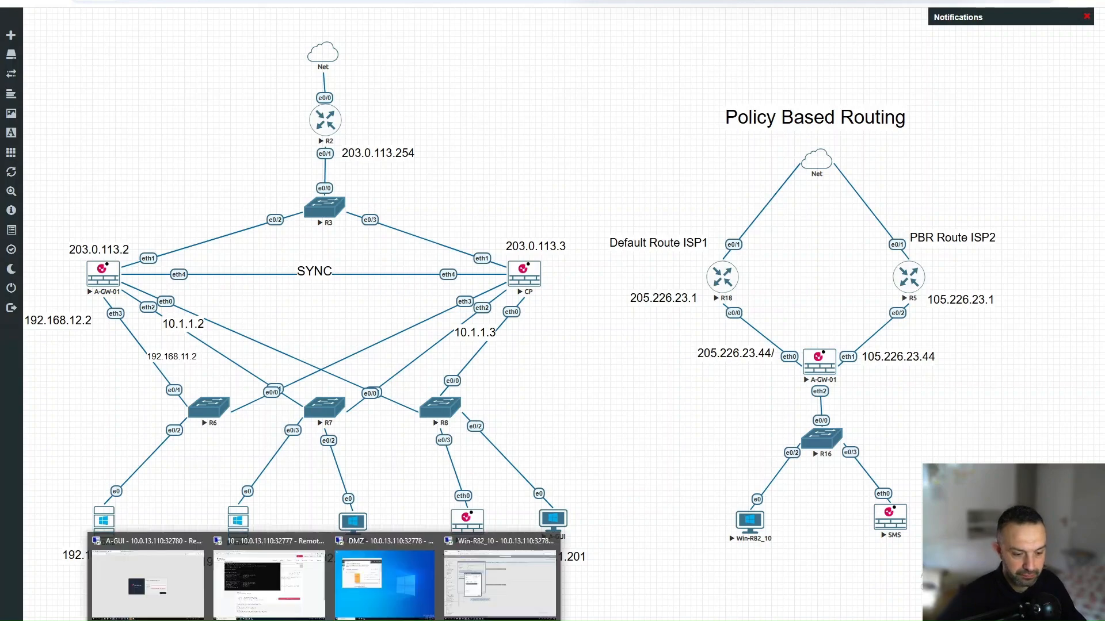
{"action": "type", "text": "10.5.."}
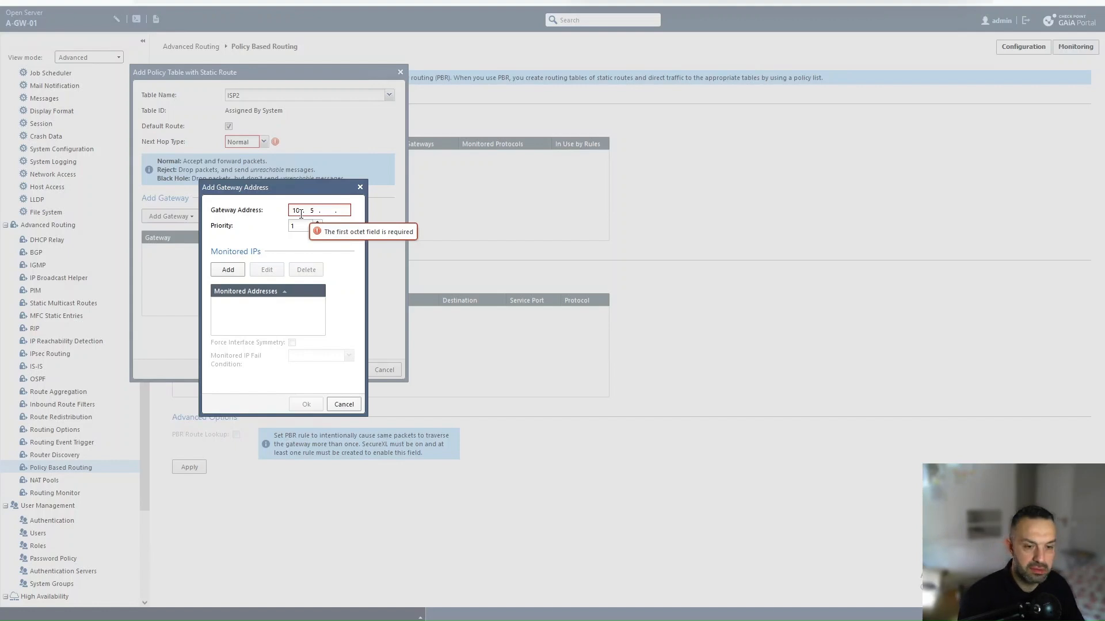
{"action": "type", "text": "05"}
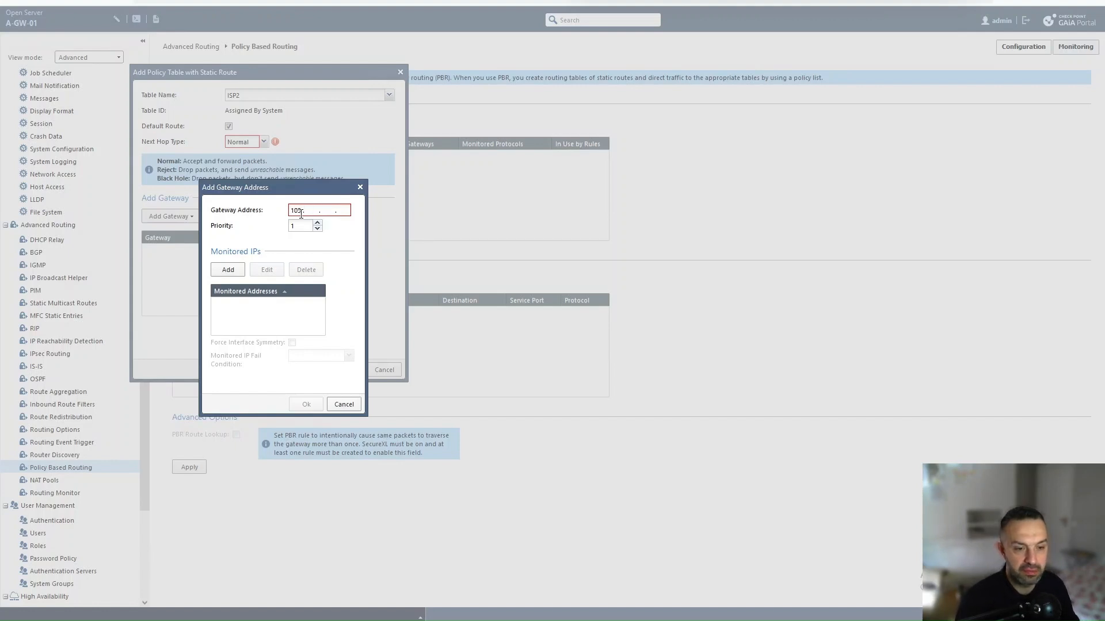
{"action": "type", "text": "226 "}
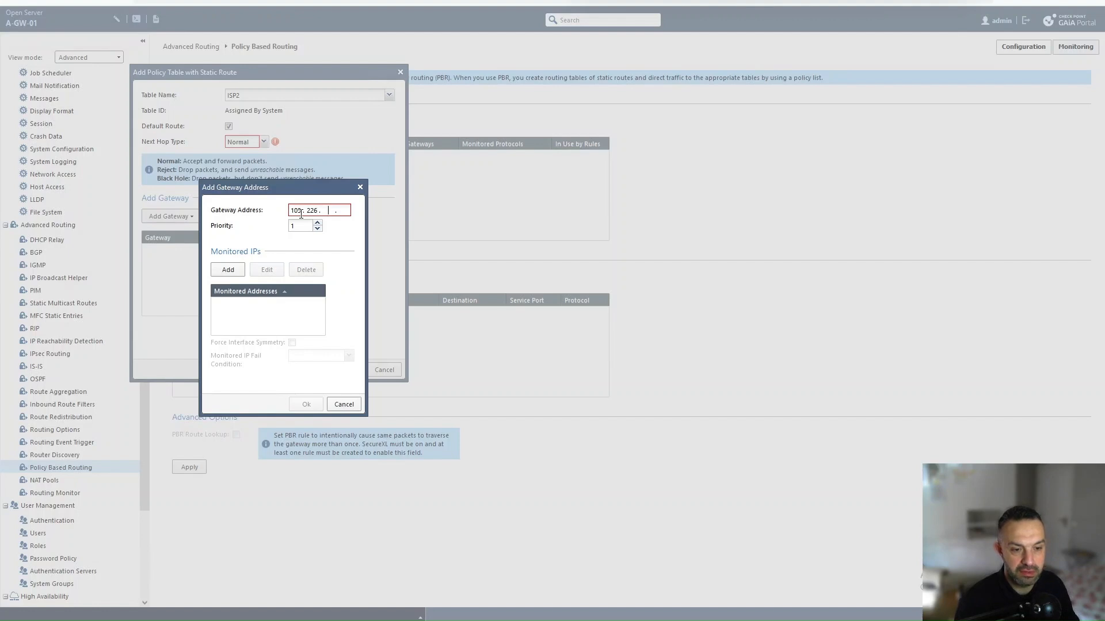
{"action": "type", "text": "23"}
{"action": "type", "text": "1"}
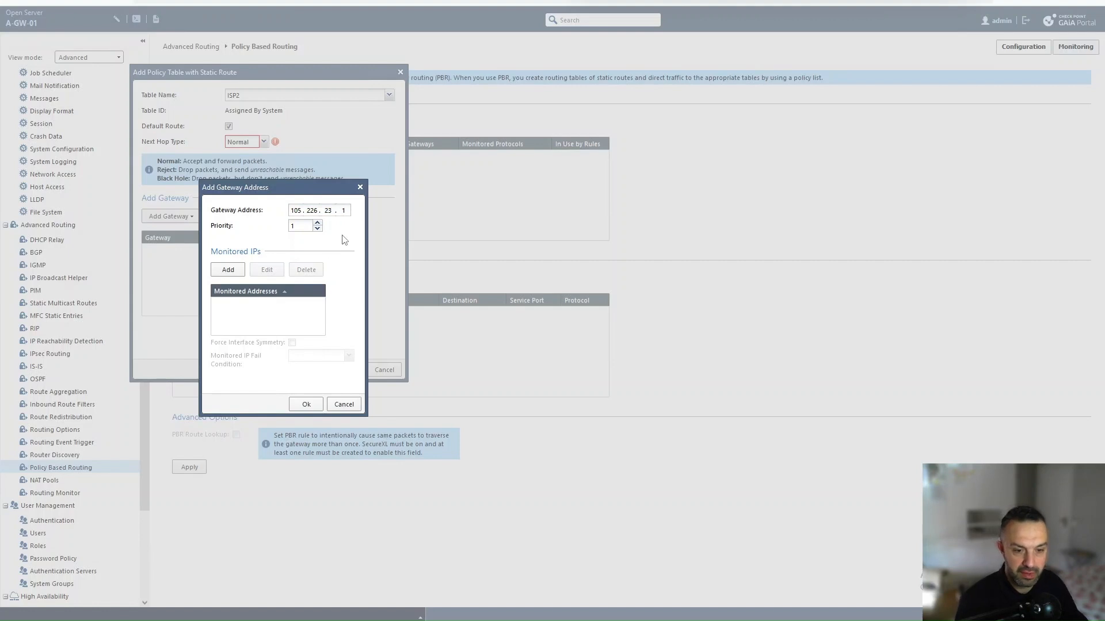
Step: Confirm gateway 105.226.23.1 at priority 1 and save the ISP2 action table
{"action": "left_click", "coordinate": [303, 406]}
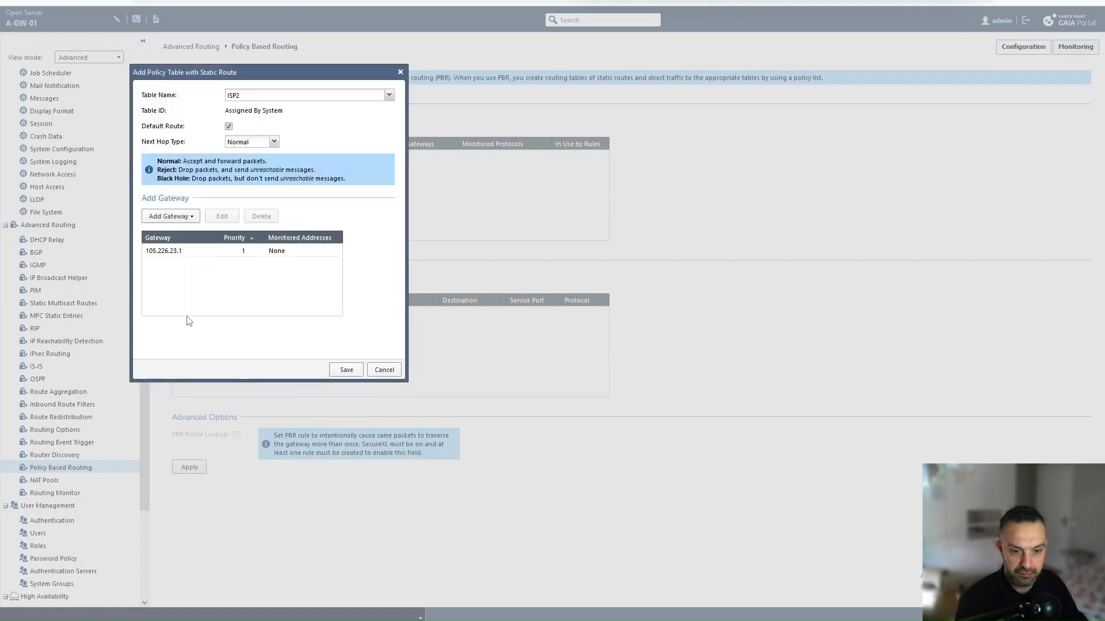
{"action": "left_click", "coordinate": [346, 369]}
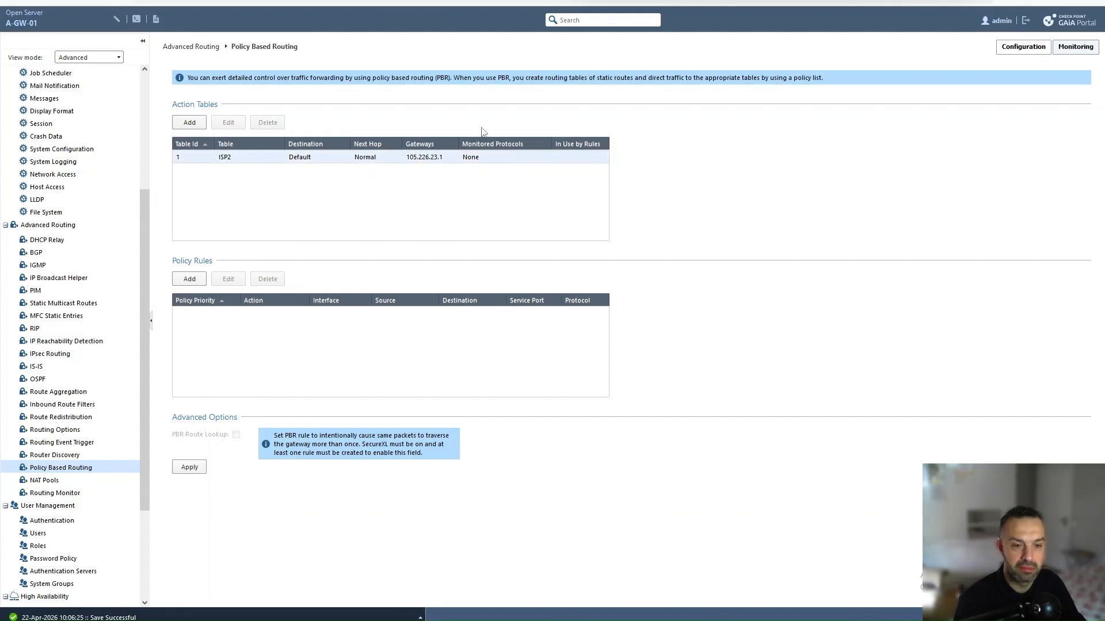
{"action": "left_click", "coordinate": [214, 164]}
Step: Edit the ISP2 table, keeping Normal as next hop type, and begin adding another gateway
{"action": "left_click", "coordinate": [229, 123]}
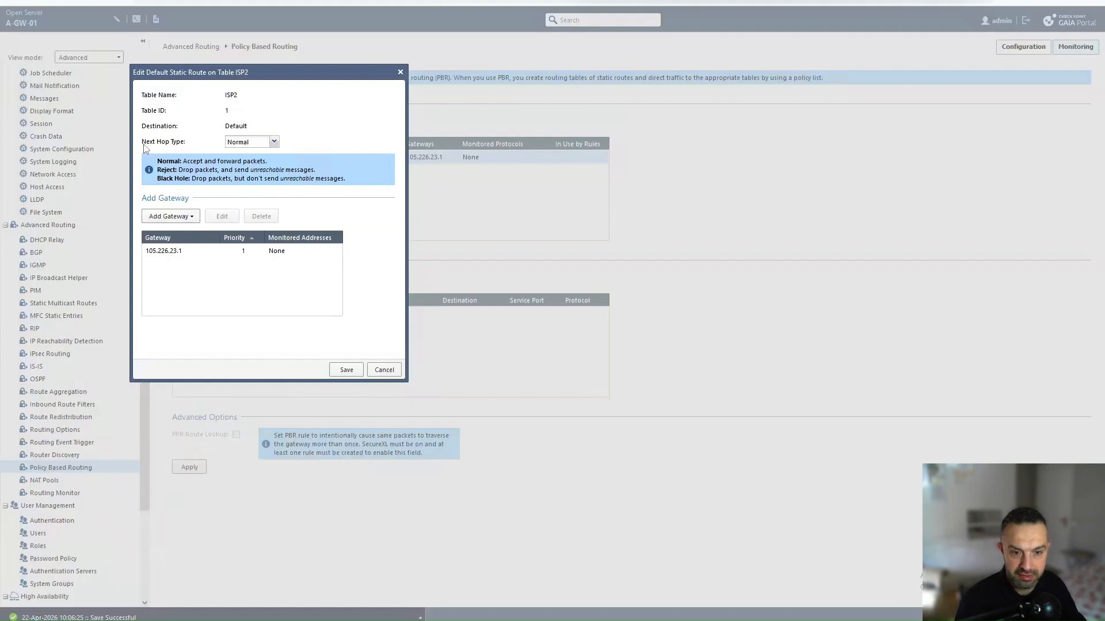
{"action": "left_click", "coordinate": [274, 149]}
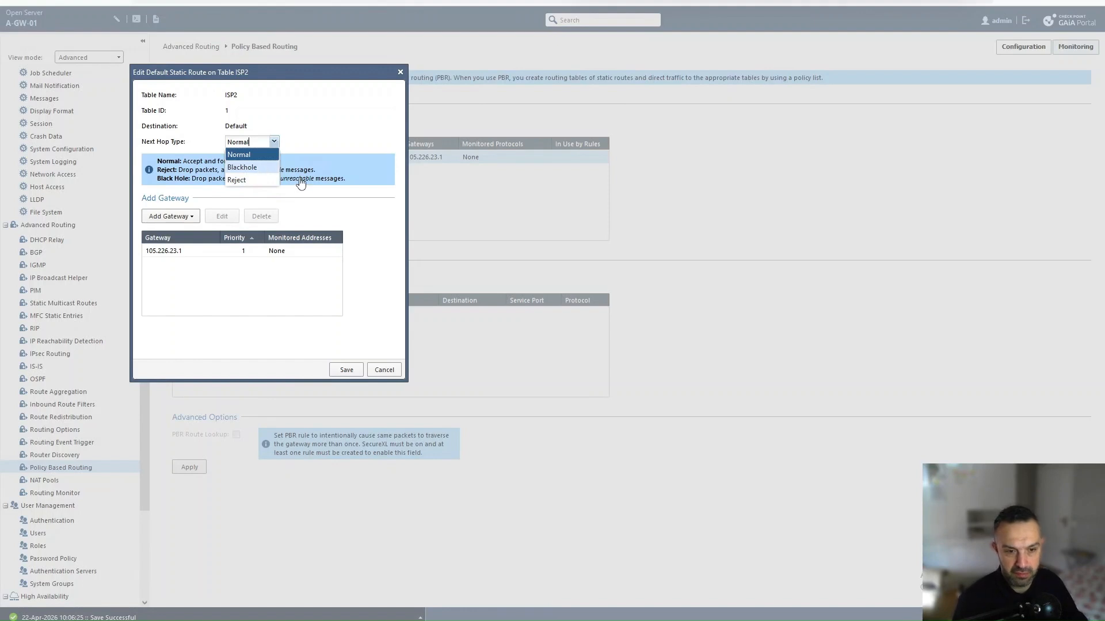
{"action": "left_click", "coordinate": [324, 124]}
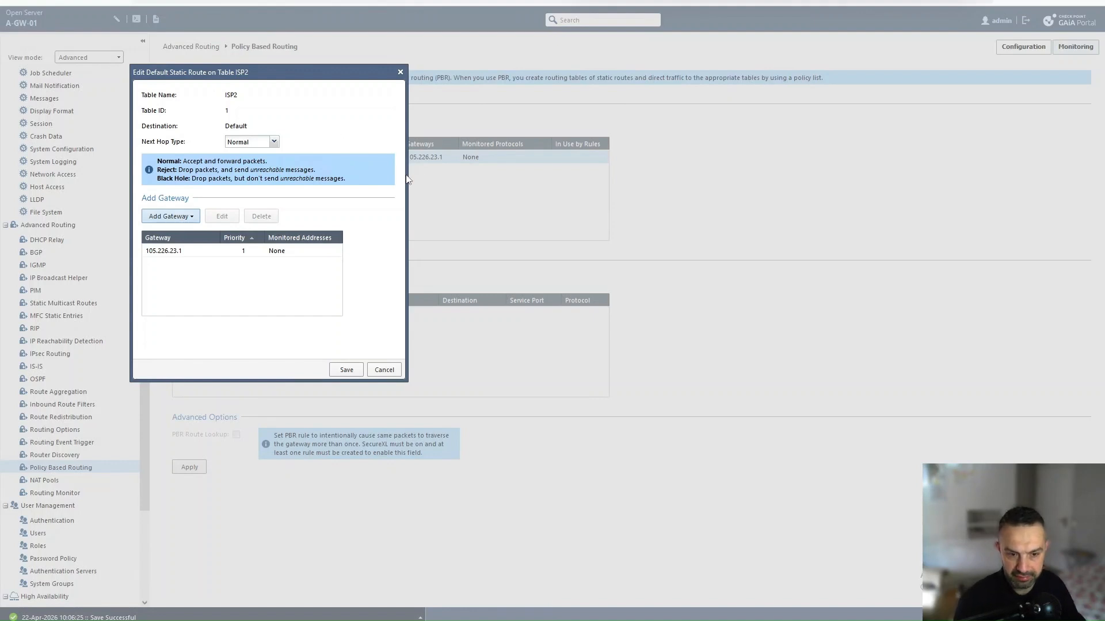
{"action": "left_click", "coordinate": [166, 219]}
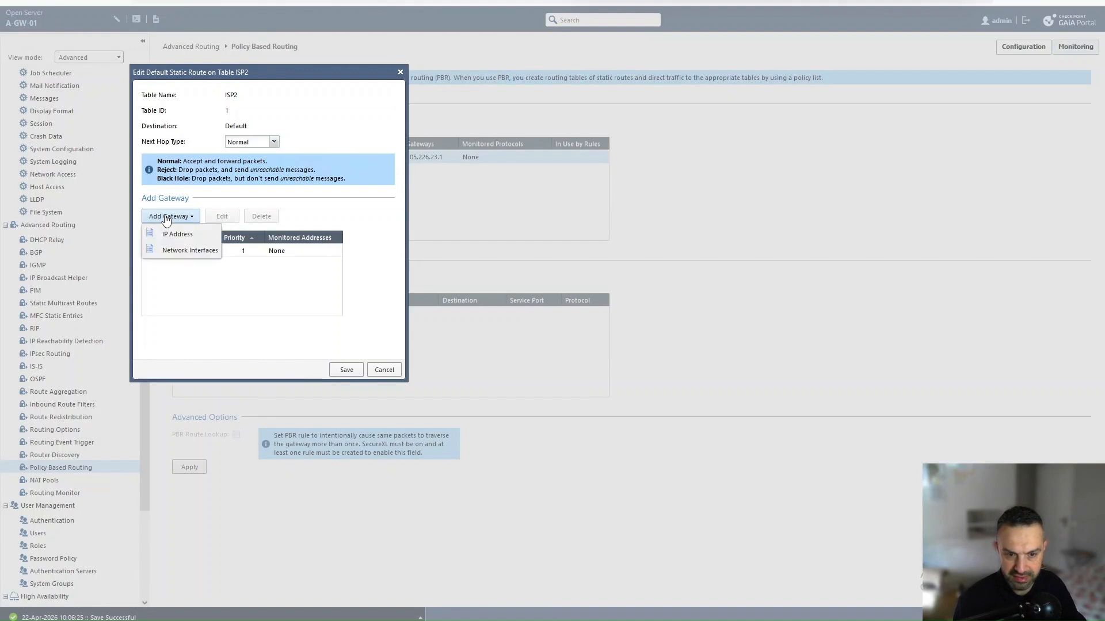
Step: Drop the extra IP-address gateway and save the ISP2 default route via 105.226.23.1
{"action": "left_click", "coordinate": [179, 234]}
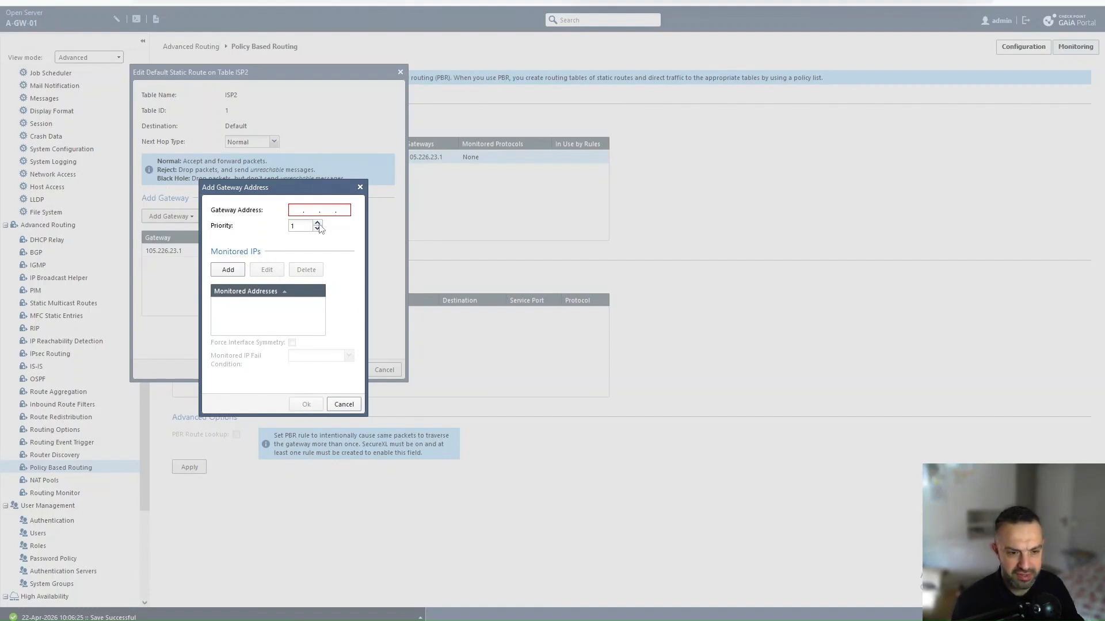
{"action": "left_click", "coordinate": [343, 405]}
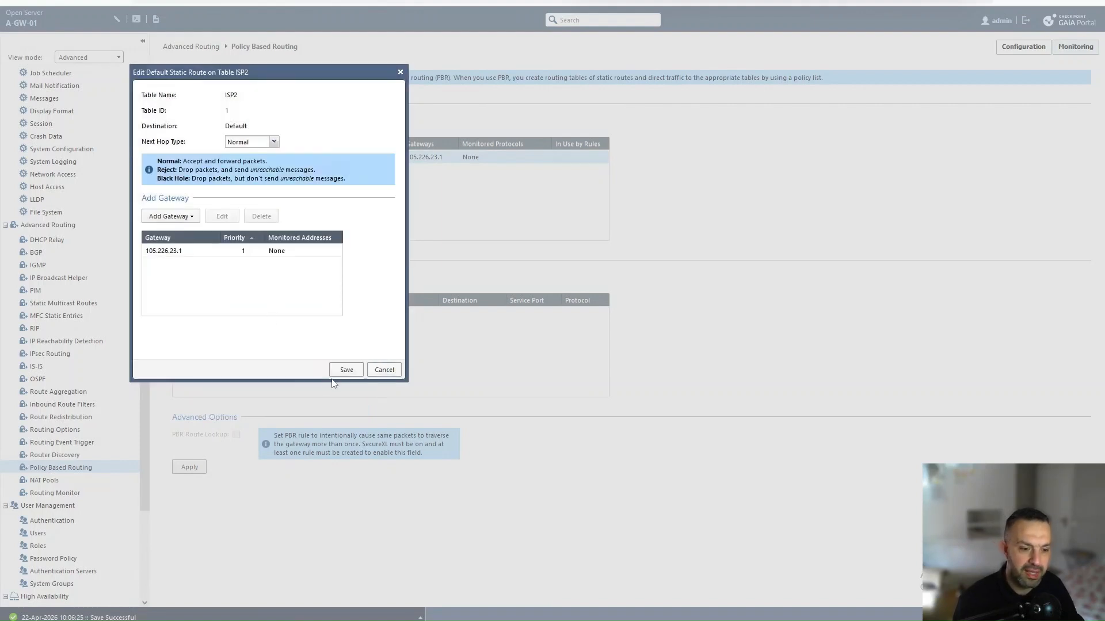
{"action": "left_click", "coordinate": [346, 370]}
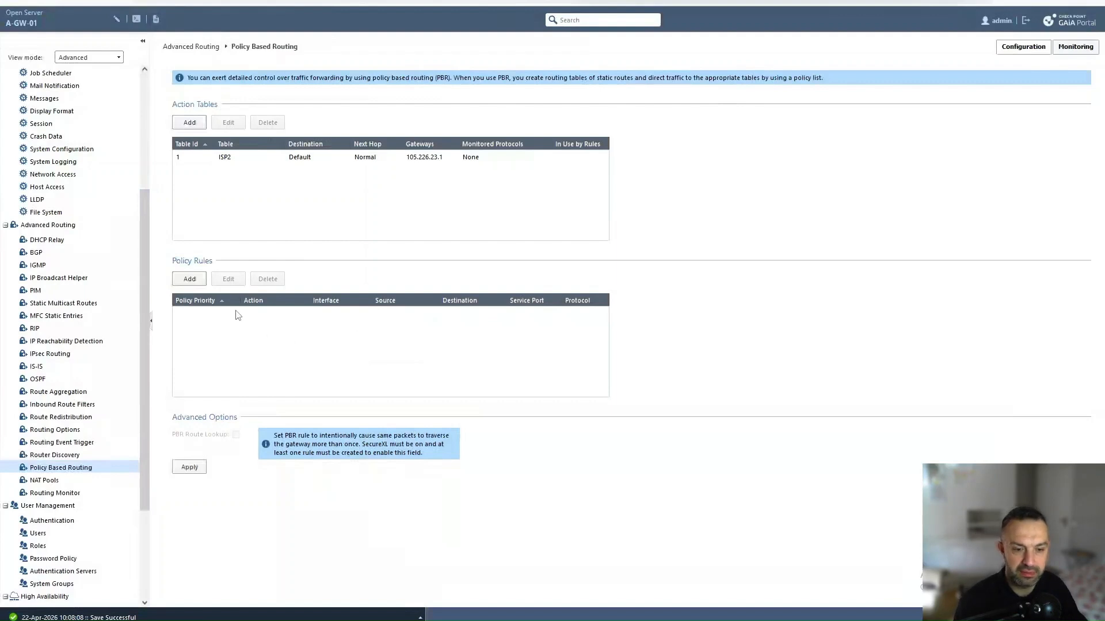
Step: Start policy rule 1 routing traffic arriving on interface eth2 to table ISP2
{"action": "left_click", "coordinate": [190, 280]}
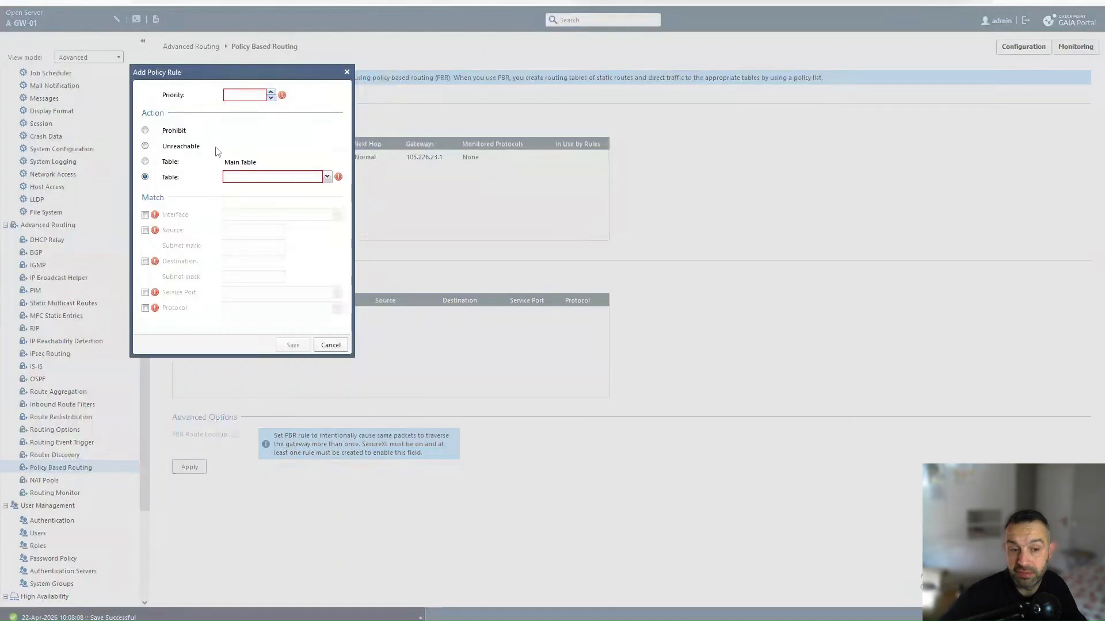
{"action": "type", "text": "1"}
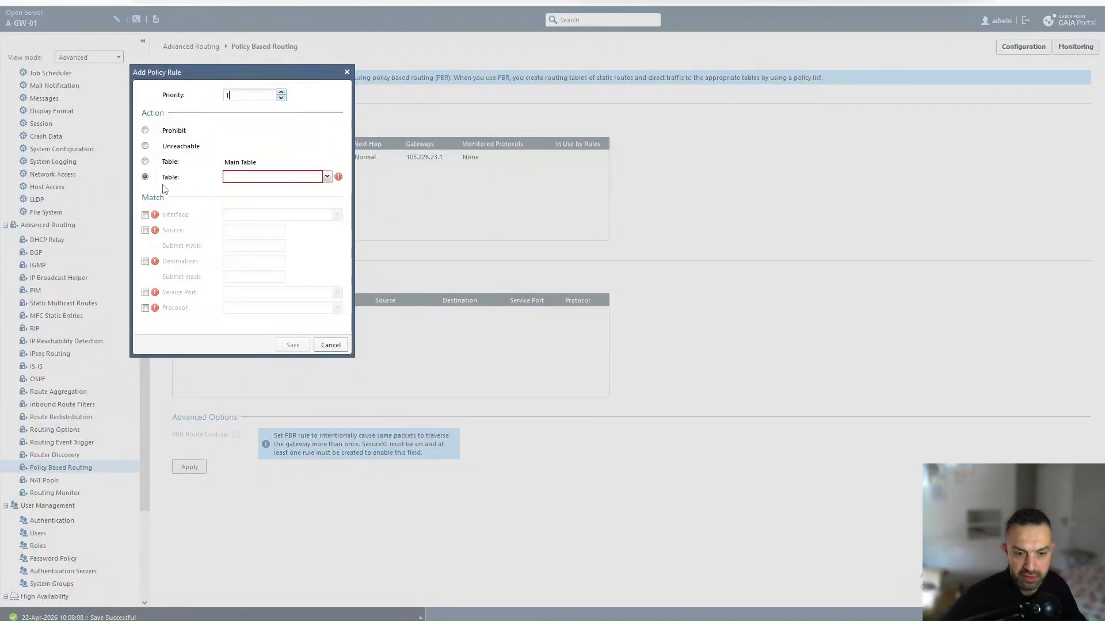
{"action": "left_click", "coordinate": [327, 177]}
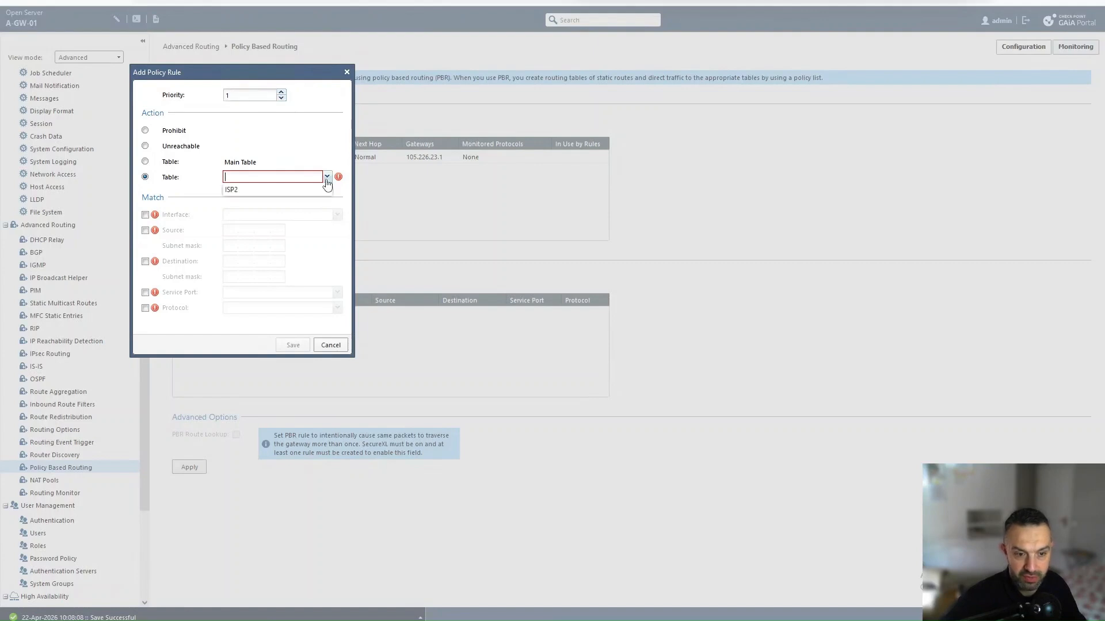
{"action": "left_click", "coordinate": [253, 192]}
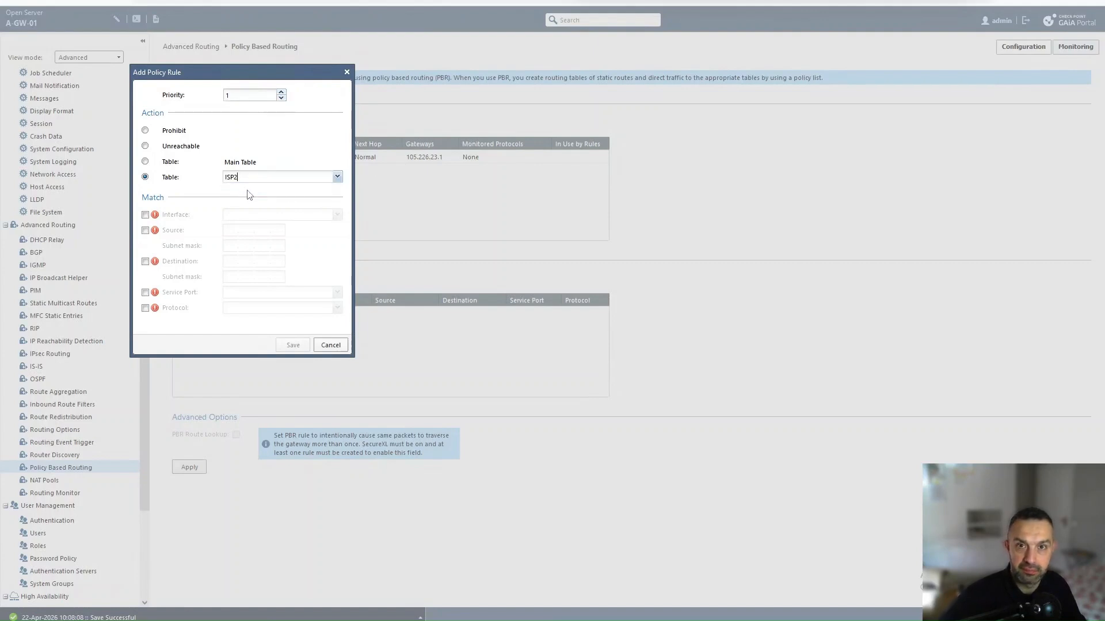
{"action": "left_click", "coordinate": [145, 215]}
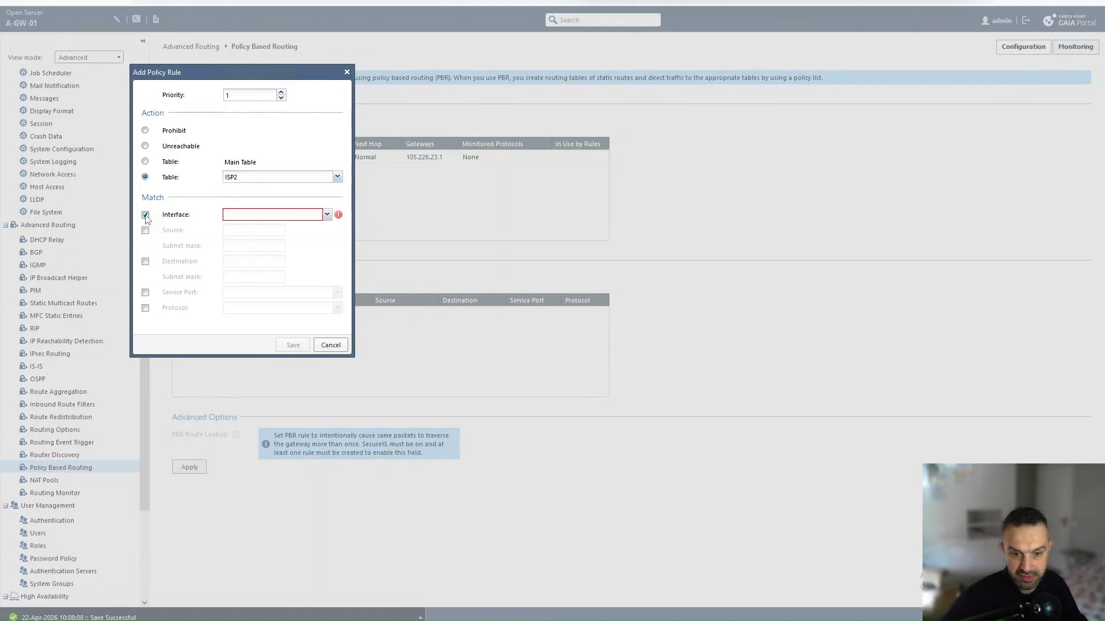
{"action": "left_click", "coordinate": [326, 217]}
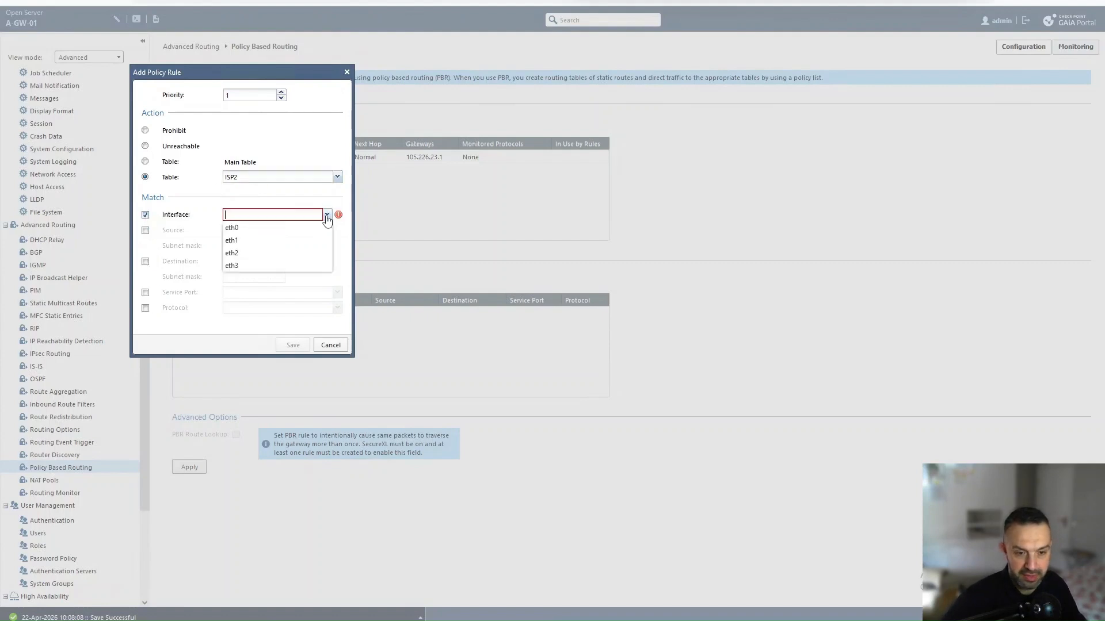
{"action": "left_click", "coordinate": [237, 255]}
{"action": "left_click", "coordinate": [410, 1]}
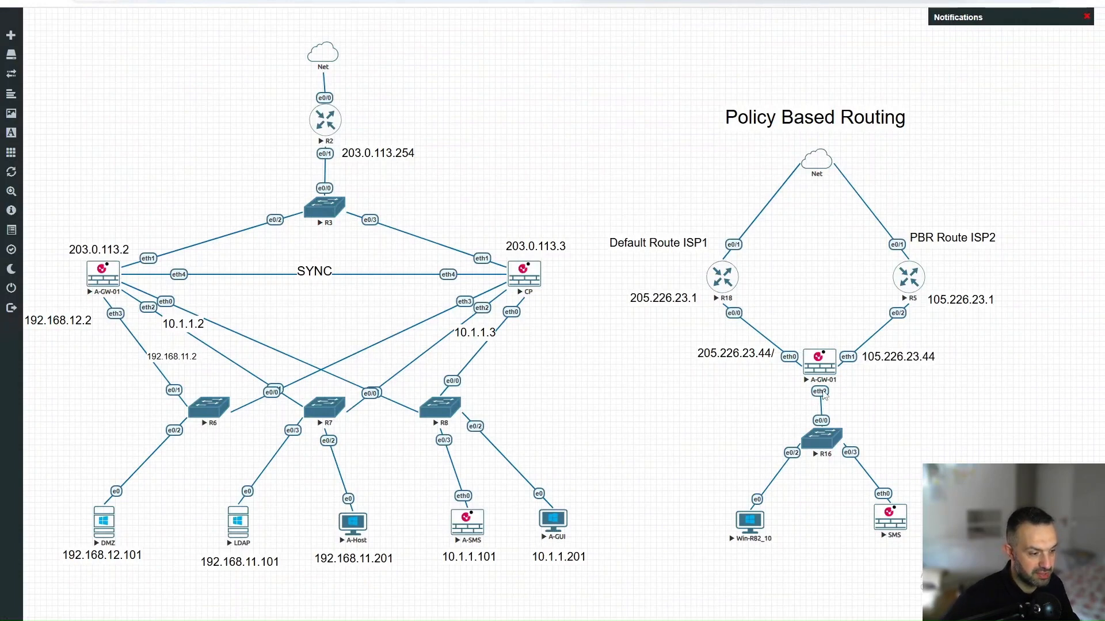
{"action": "key", "text": "alt+Tab"}
{"action": "key", "text": "alt+Tab"}
{"action": "key", "text": "alt+Tab"}
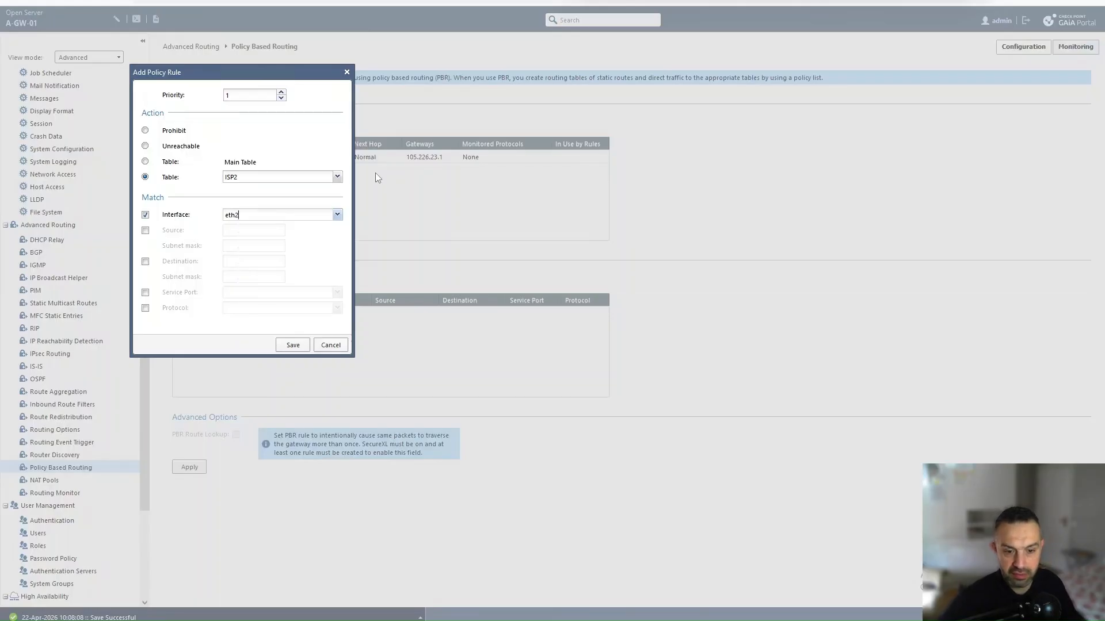
Step: Match service port HTTPS (443) and protocol TCP (6), then save the rule and apply
{"action": "left_click", "coordinate": [145, 292]}
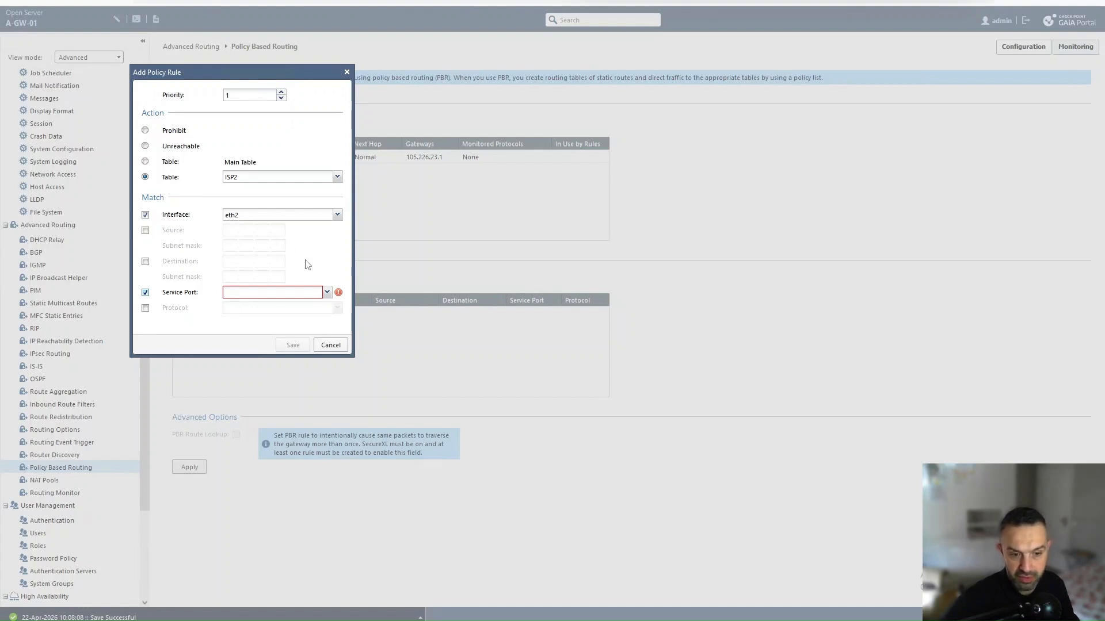
{"action": "left_click", "coordinate": [300, 294]}
{"action": "type", "text": "htt"}
{"action": "left_click", "coordinate": [269, 317]}
{"action": "left_click", "coordinate": [146, 309]}
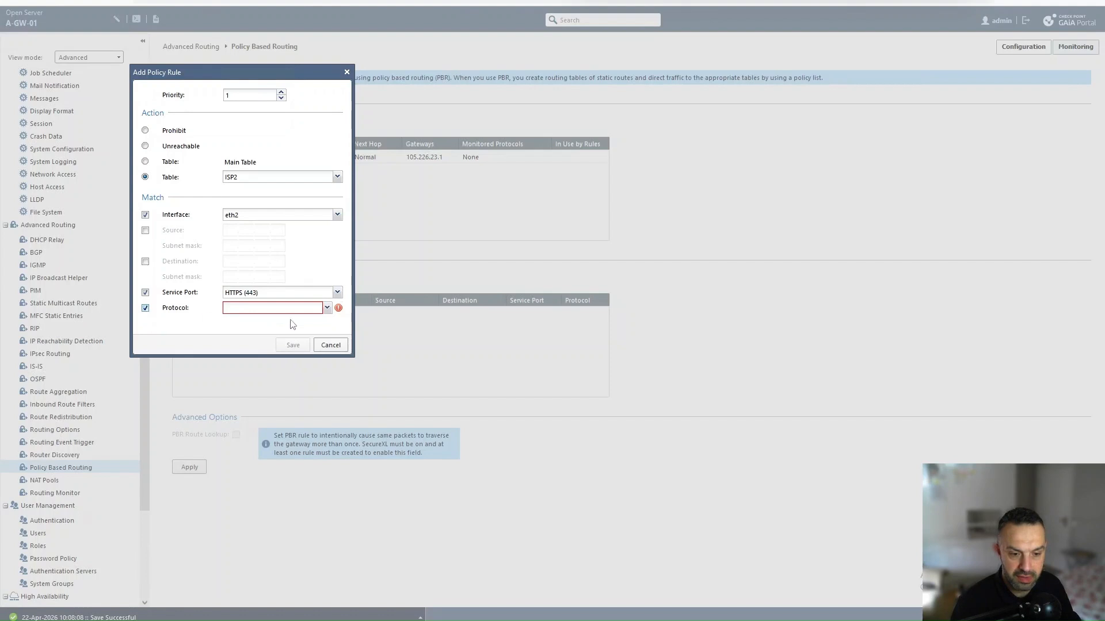
{"action": "left_click", "coordinate": [327, 308]}
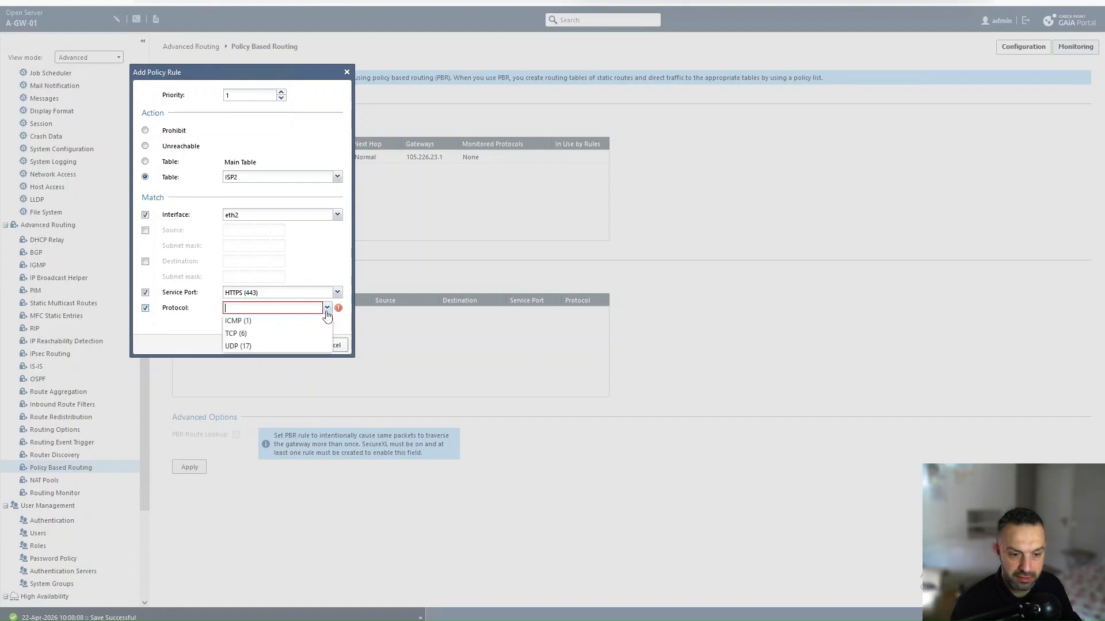
{"action": "left_click", "coordinate": [237, 334]}
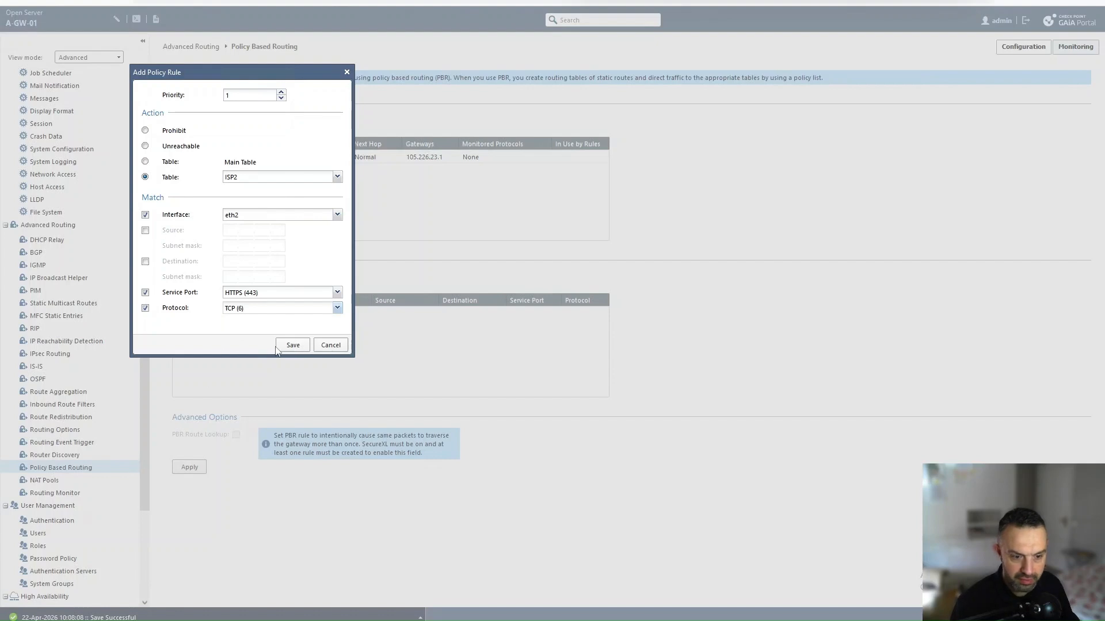
{"action": "left_click", "coordinate": [294, 345]}
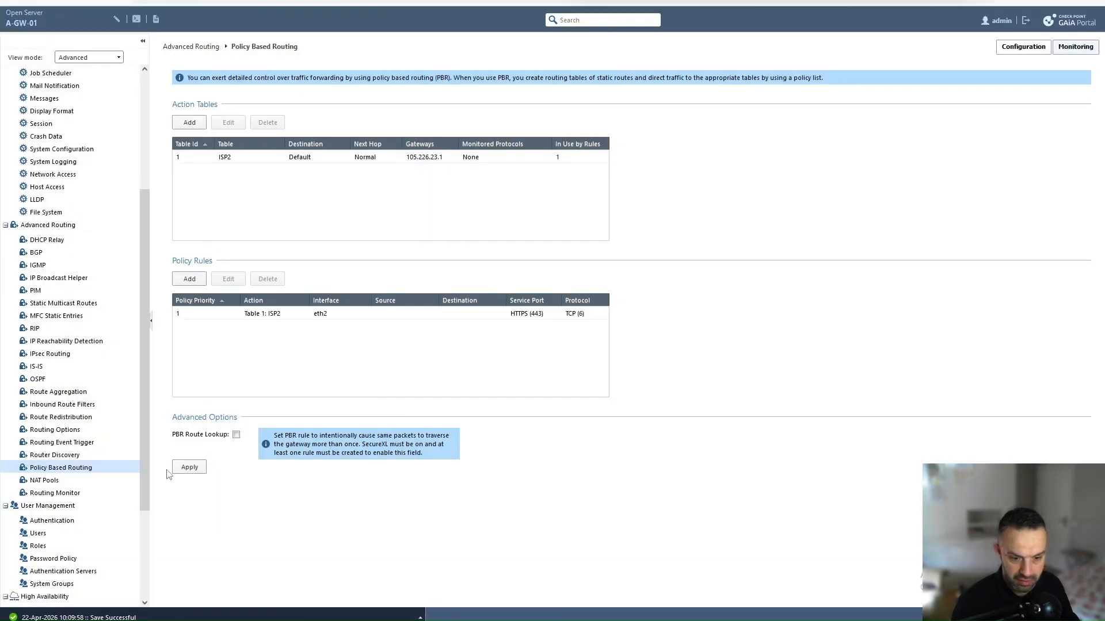
{"action": "left_click", "coordinate": [189, 468]}
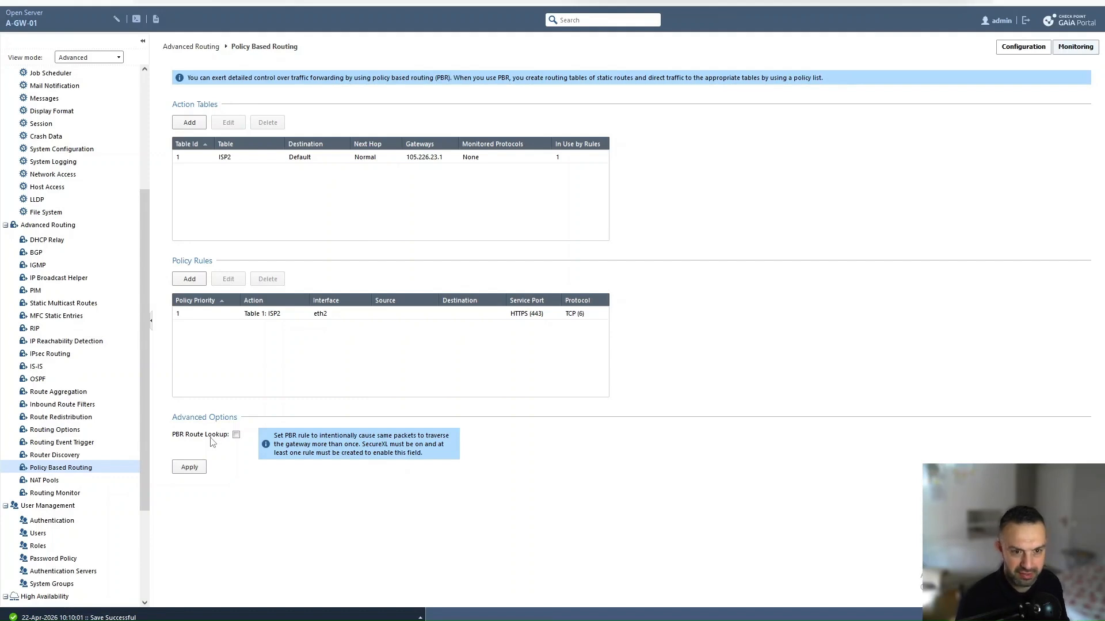
Step: Apply the PBR configuration once more and return to the EVE-NG lab topology
{"action": "left_click", "coordinate": [190, 467]}
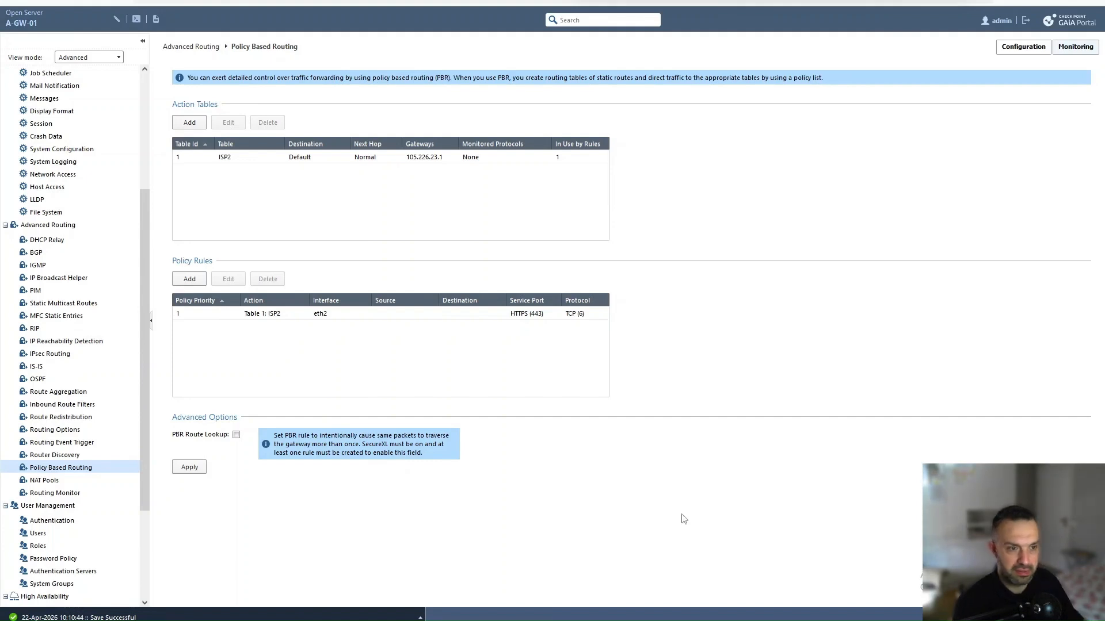
{"action": "left_click", "coordinate": [465, 1]}
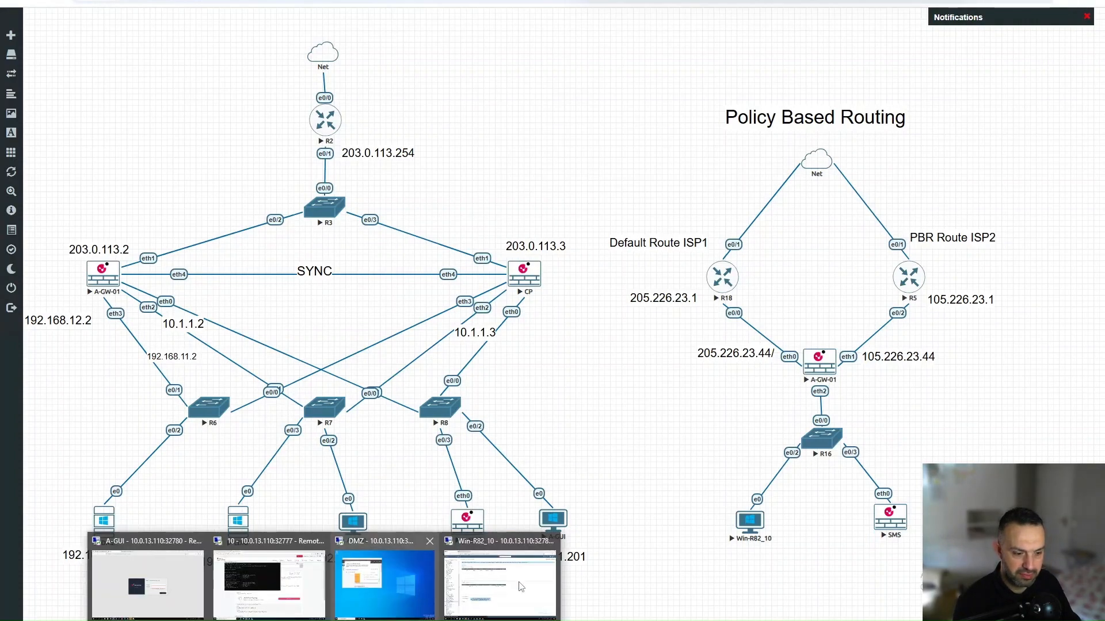
Step: Open a new Firefox tab and load the Google homepage
{"action": "left_click", "coordinate": [519, 587]}
{"action": "key", "text": "ctrl+t"}
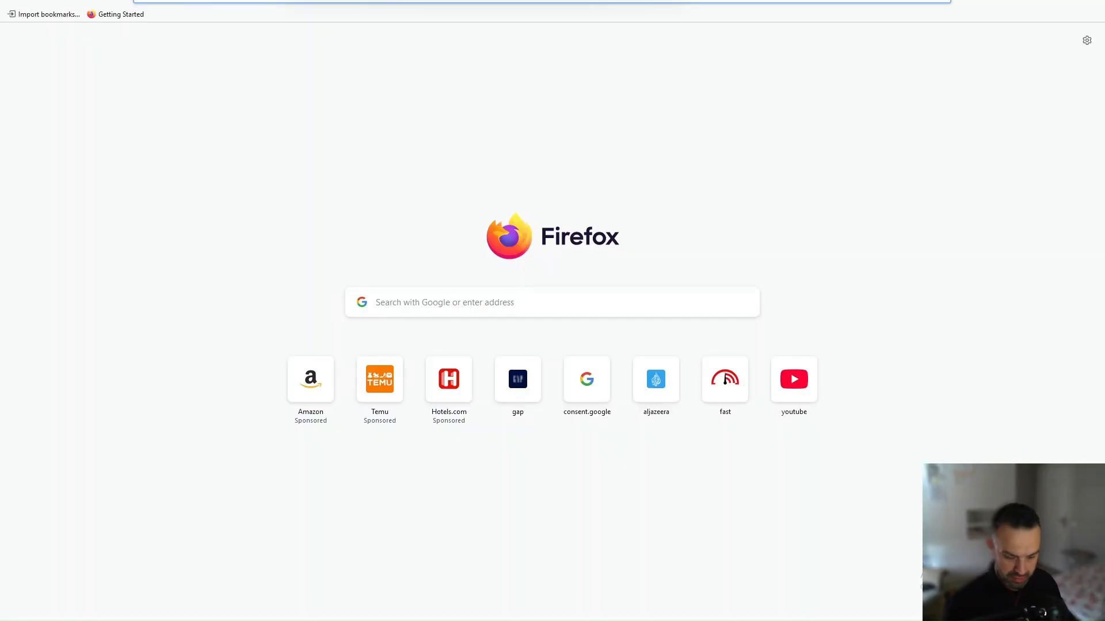
{"action": "type", "text": "go"}
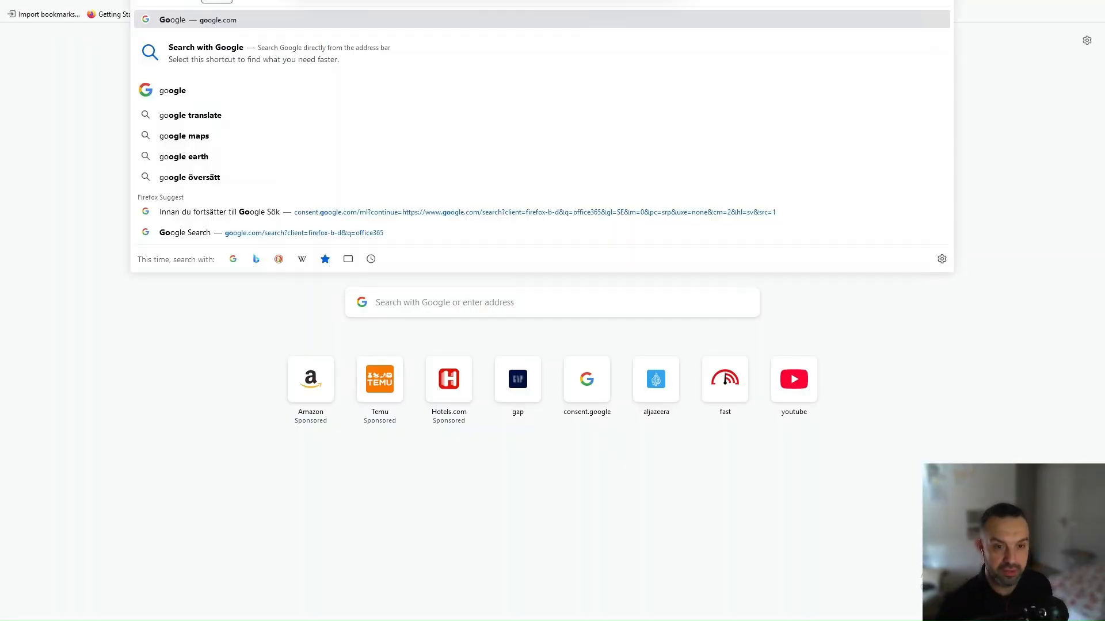
{"action": "key", "text": "Return"}
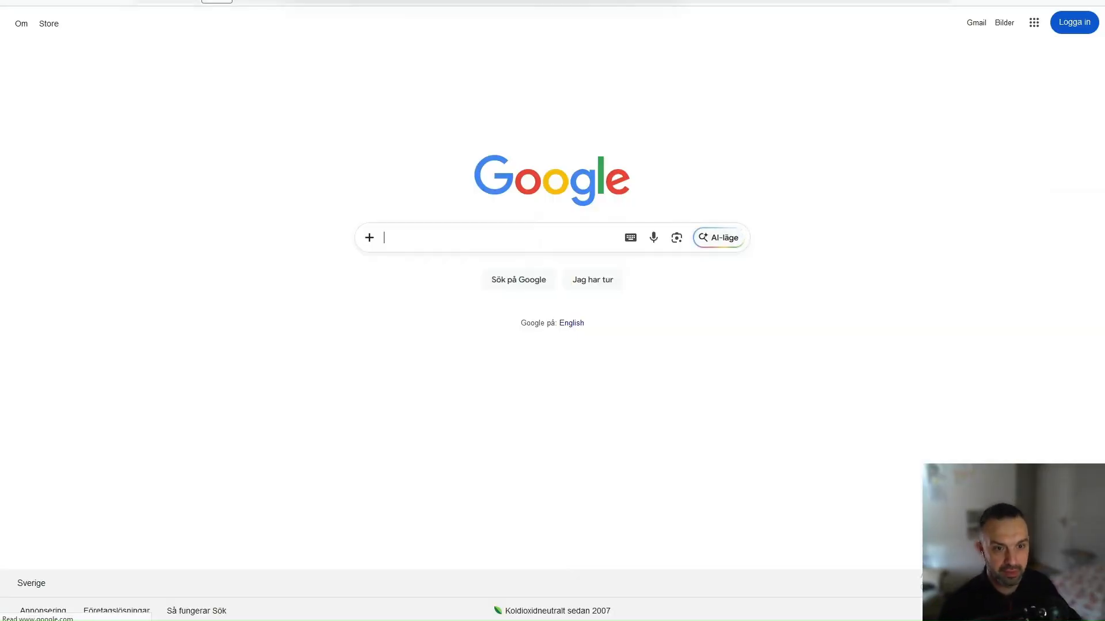
Step: Search Google for 'go', then 'mo', and open the Wikipedia article on Mo
{"action": "left_click", "coordinate": [469, 239]}
{"action": "type", "text": "go"}
{"action": "key", "text": "Return"}
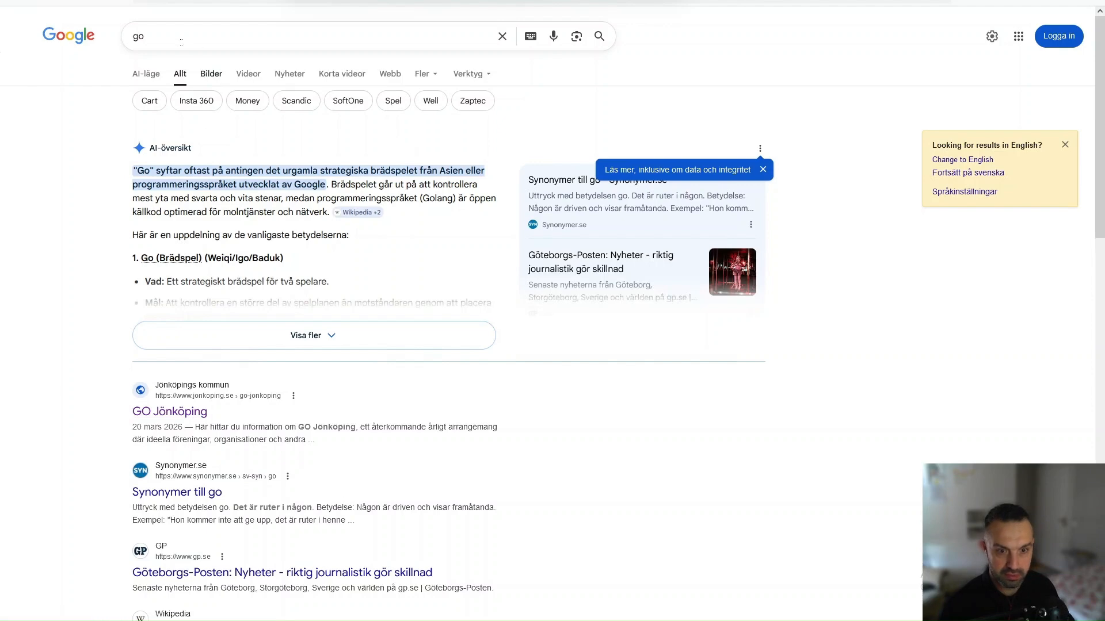
{"action": "key", "text": "slash"}
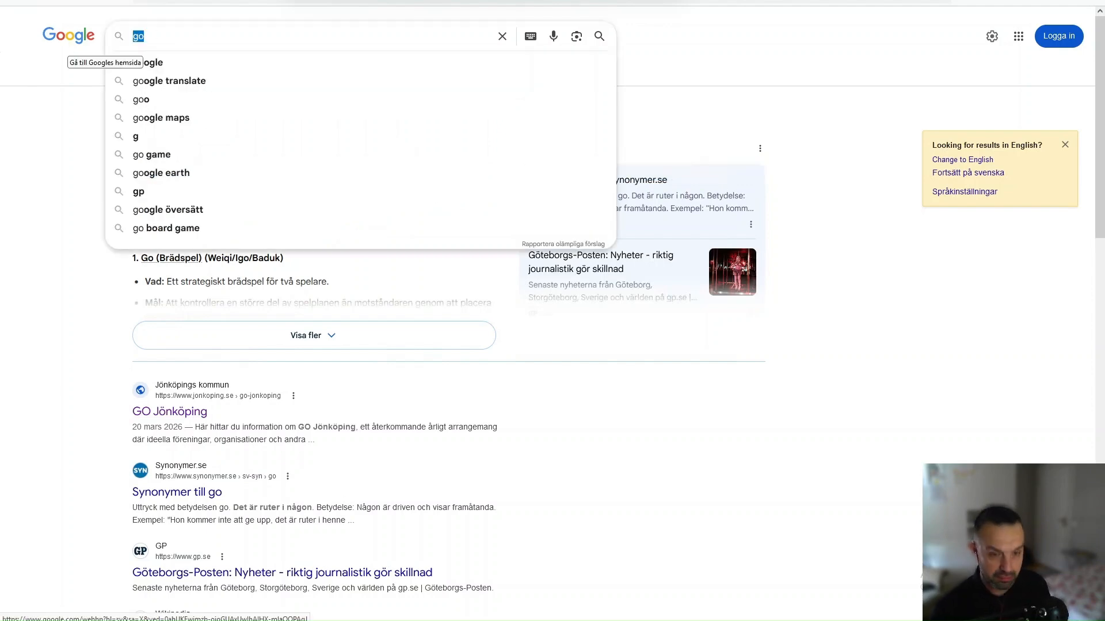
{"action": "type", "text": "mo"}
{"action": "key", "text": "Return"}
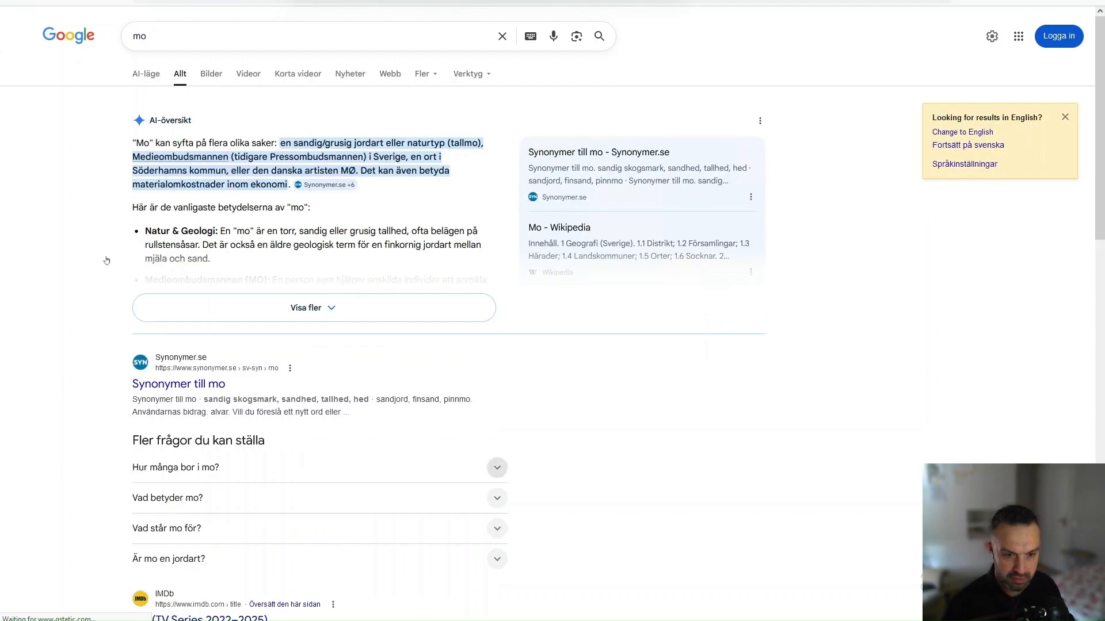
{"action": "scroll", "coordinate": [171, 314], "scroll_direction": "down", "scroll_amount": 6}
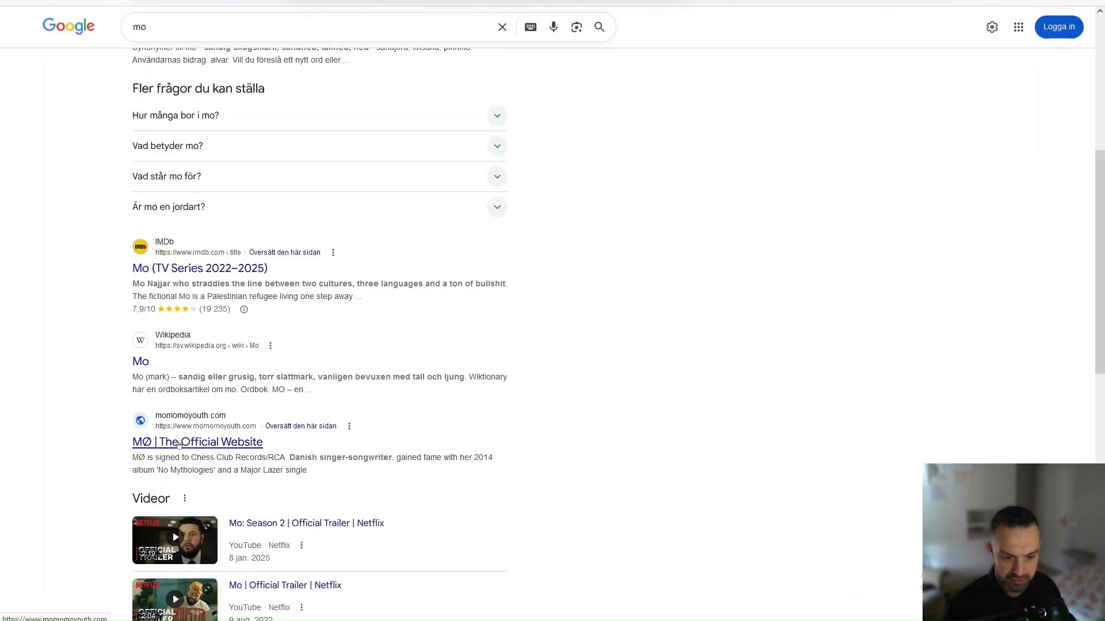
{"action": "left_click", "coordinate": [145, 366]}
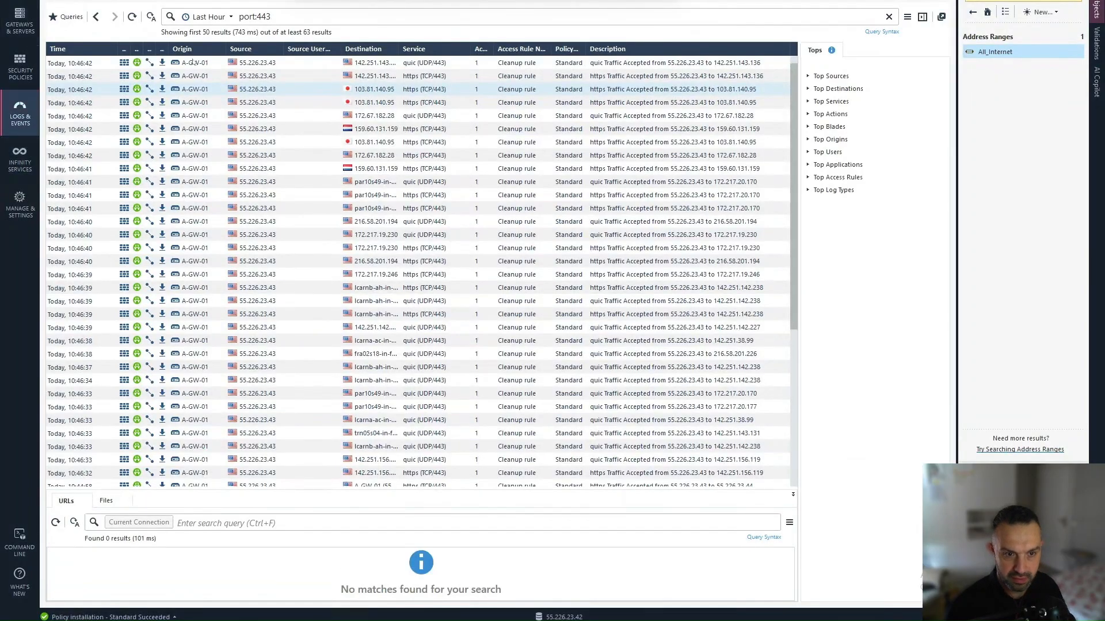
Step: Refresh the port:443 logs, open the newest HTTPS entry showing NAT source 105.226.23.44, then bring up the A-GW-01 terminal
{"action": "left_click", "coordinate": [133, 17]}
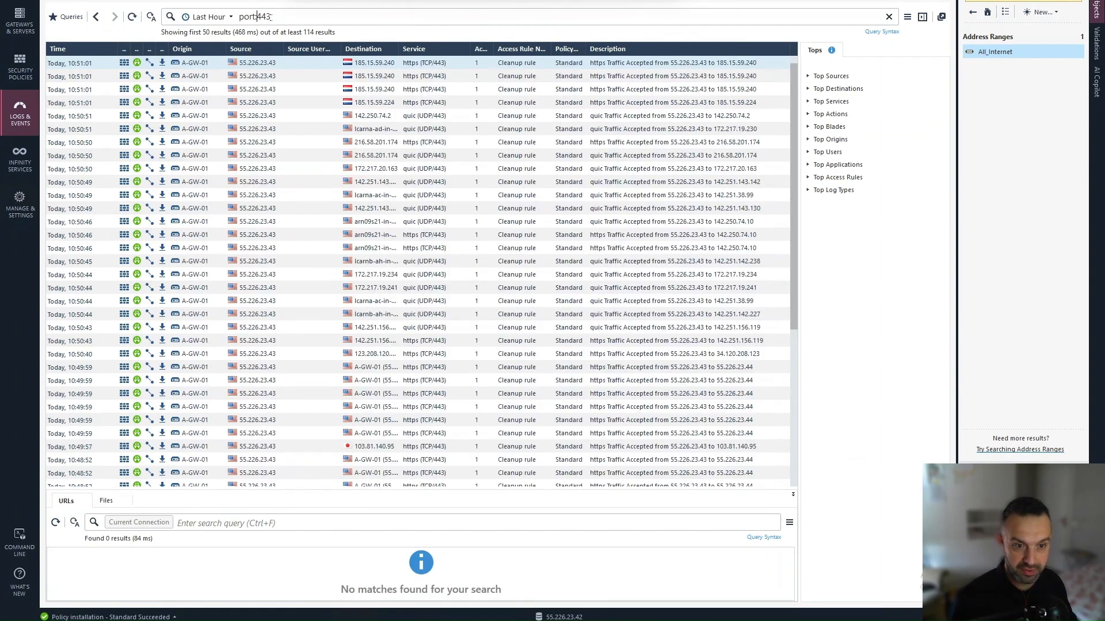
{"action": "left_click_drag", "start_coordinate": [256, 16], "coordinate": [281, 18]}
{"action": "left_click", "coordinate": [321, 167]}
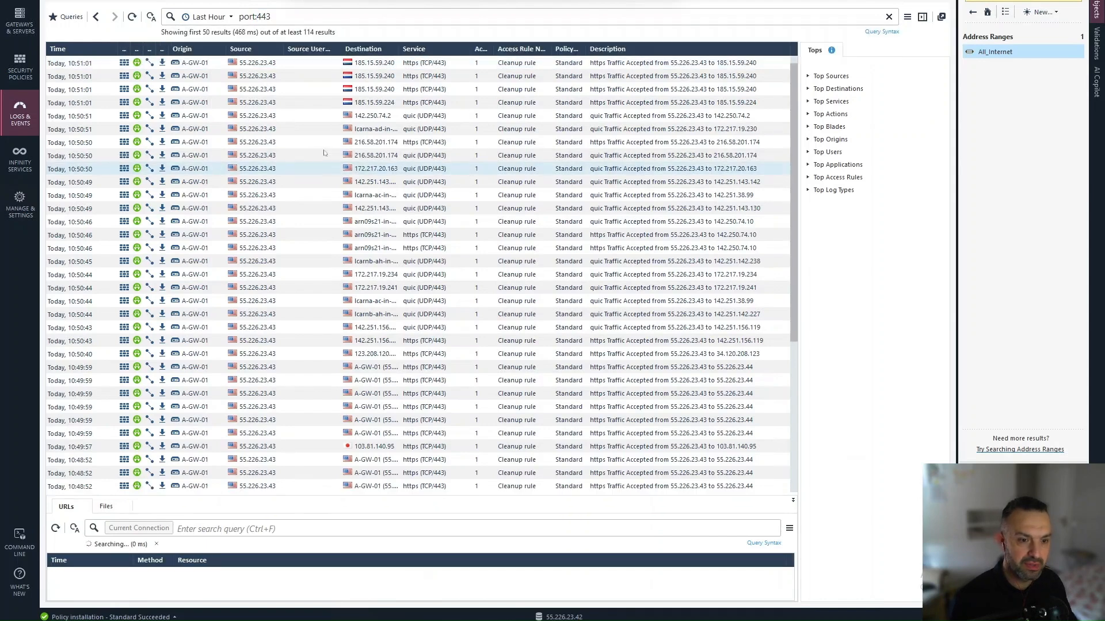
{"action": "left_click", "coordinate": [385, 67]}
{"action": "double_click", "coordinate": [385, 68]}
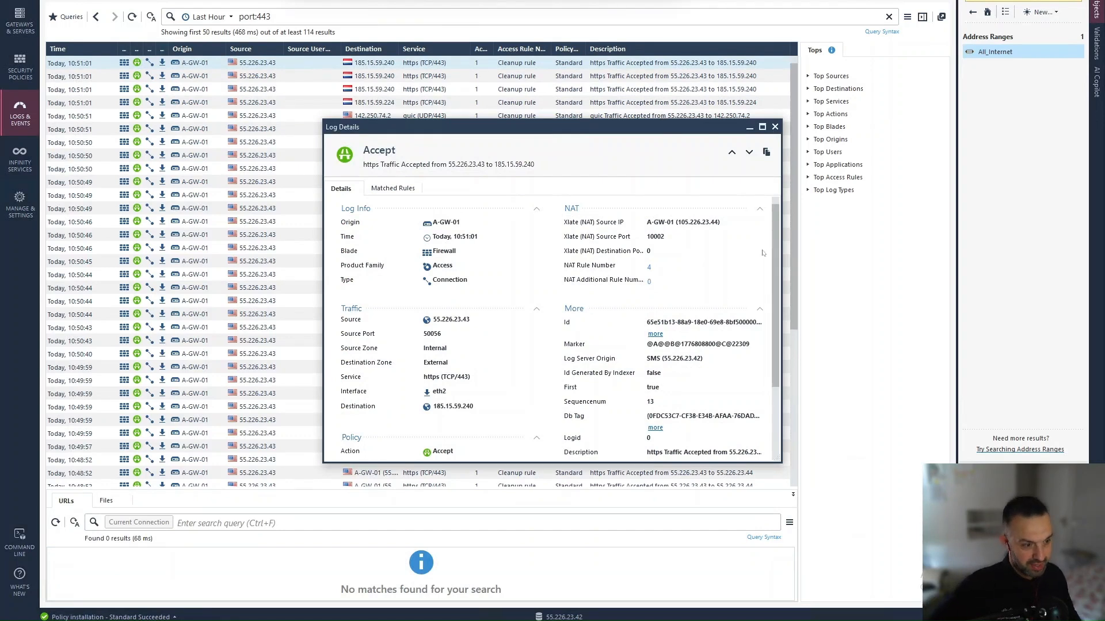
{"action": "left_click_drag", "start_coordinate": [677, 223], "coordinate": [719, 229]}
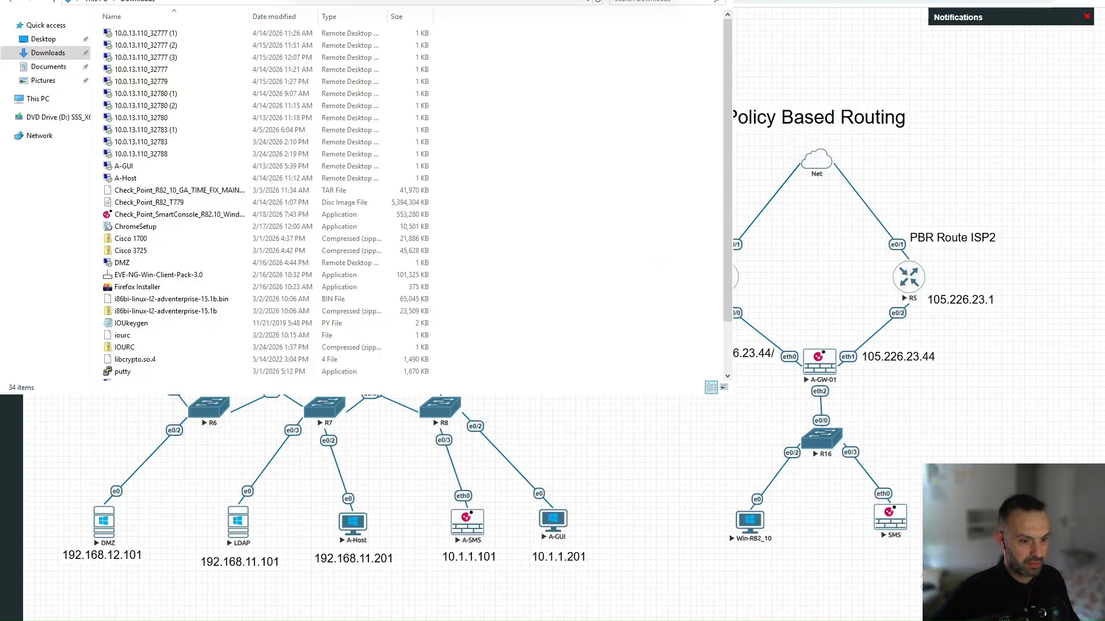
{"action": "mouse_move", "coordinate": [353, 620]}
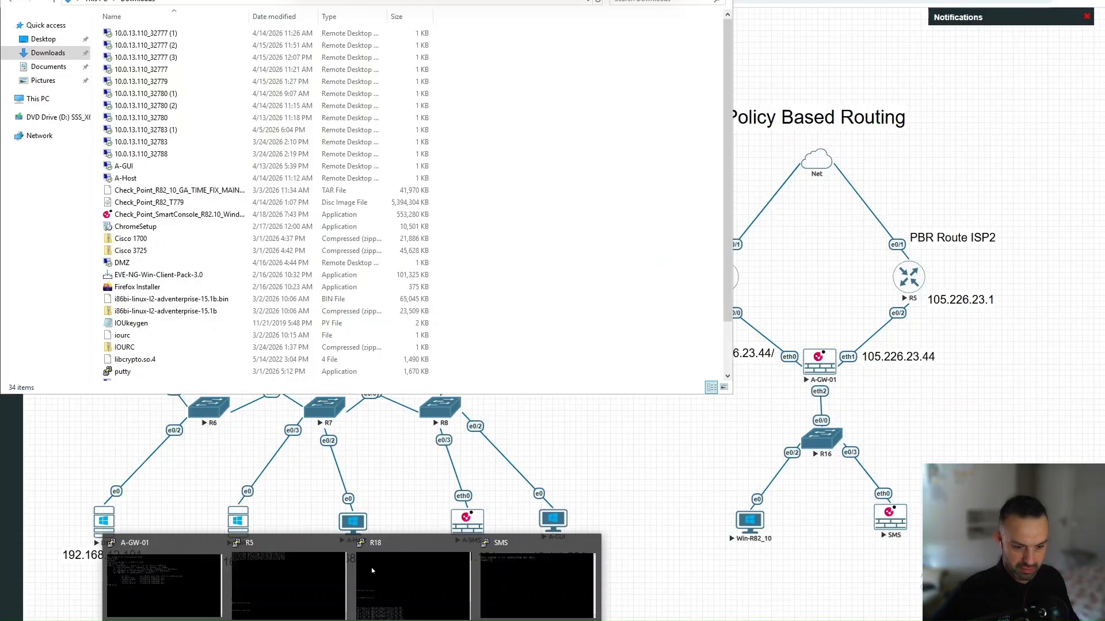
{"action": "left_click", "coordinate": [124, 597]}
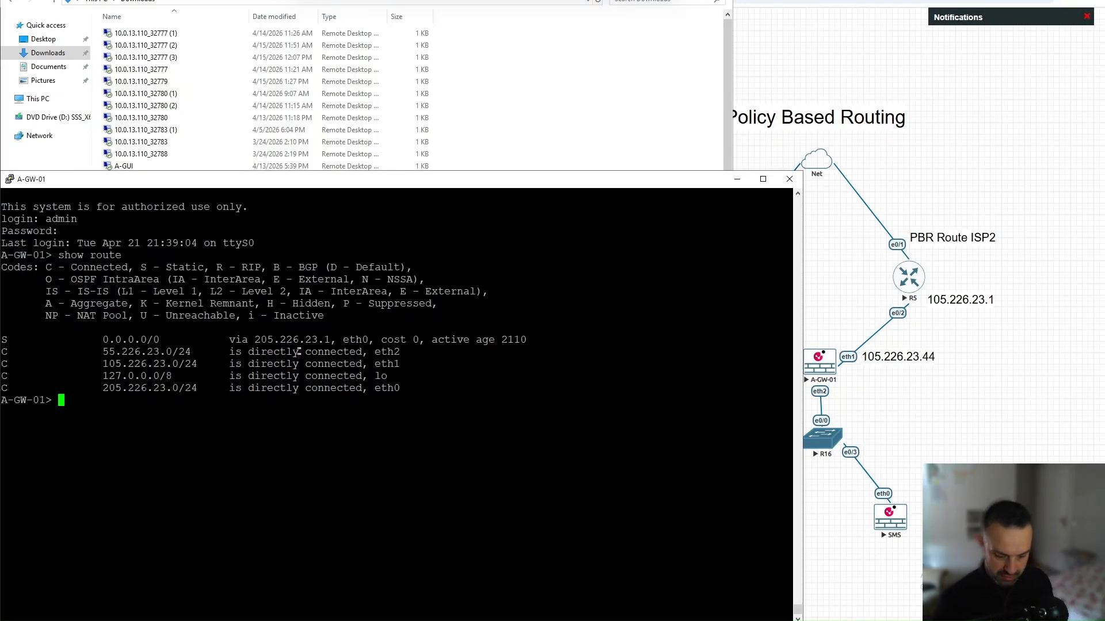
Step: Run 'show interfaces all overview' to confirm eth1 holds 105.226.23.44, then go back to SmartConsole
{"action": "type", "text": "show inter"}
{"action": "key", "text": "Tab"}
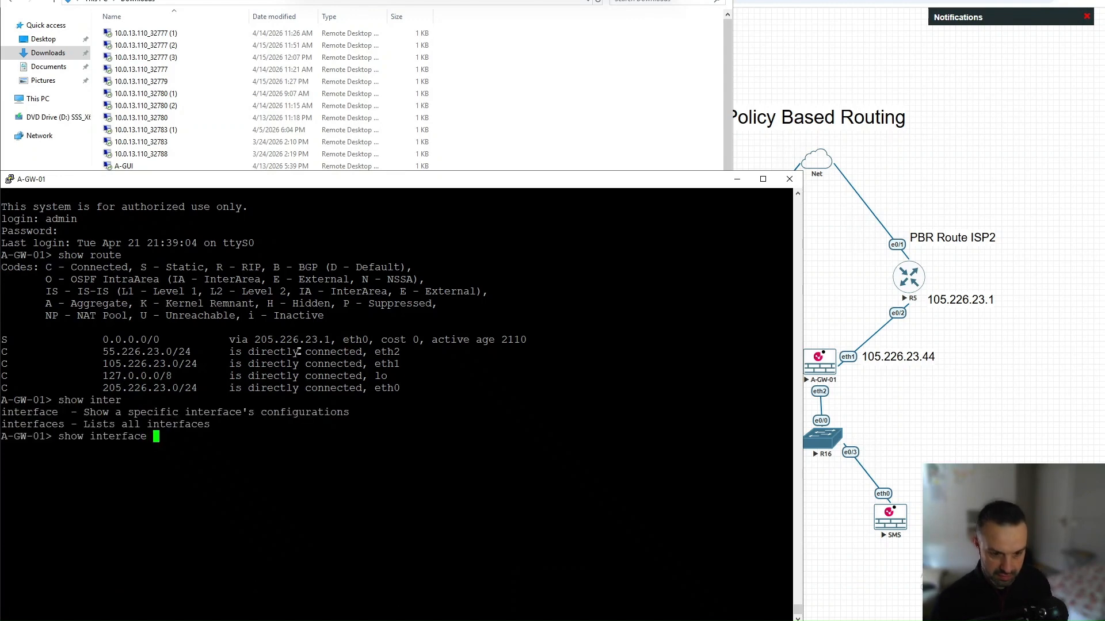
{"action": "type", "text": "s all ov"}
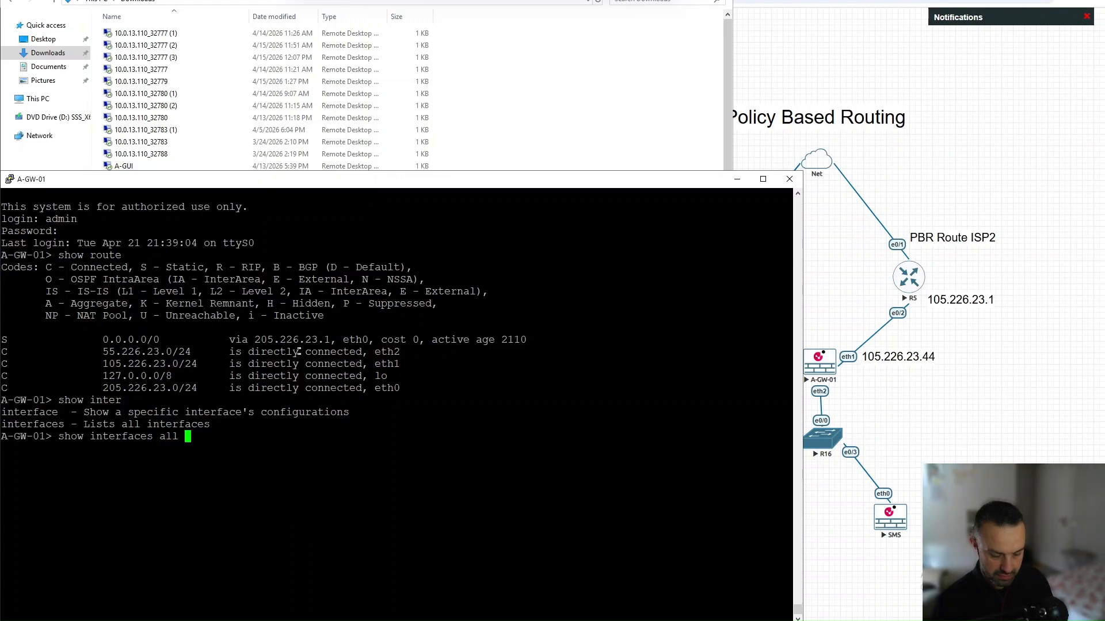
{"action": "key", "text": "Tab"}
{"action": "key", "text": "Return"}
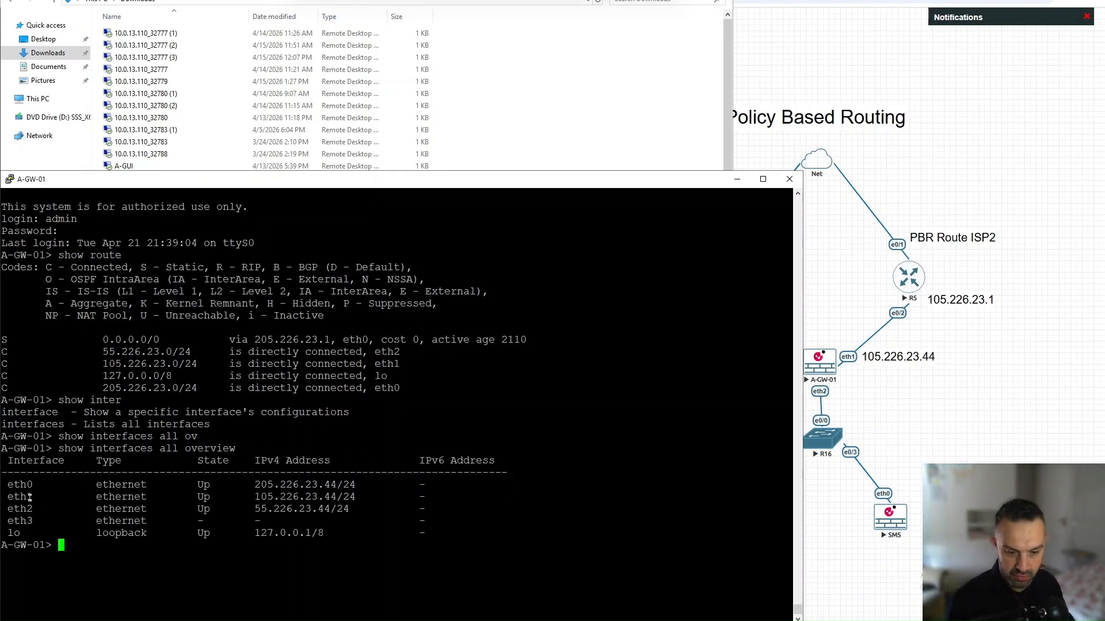
{"action": "left_click_drag", "start_coordinate": [249, 496], "coordinate": [333, 496]}
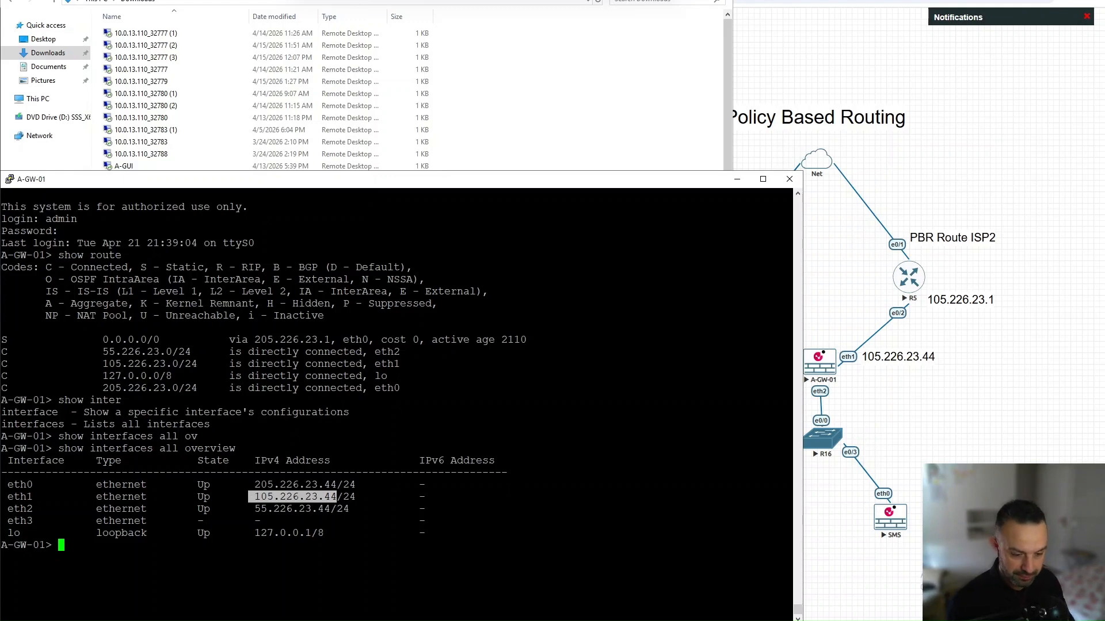
{"action": "key", "text": "alt+Tab"}
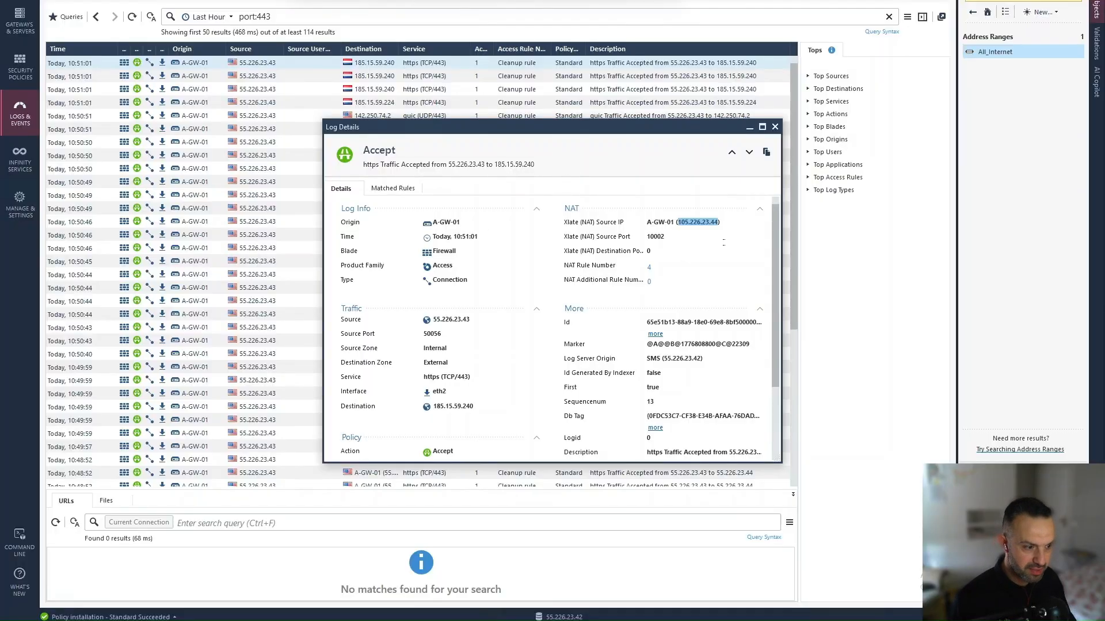
{"action": "left_click", "coordinate": [776, 126]}
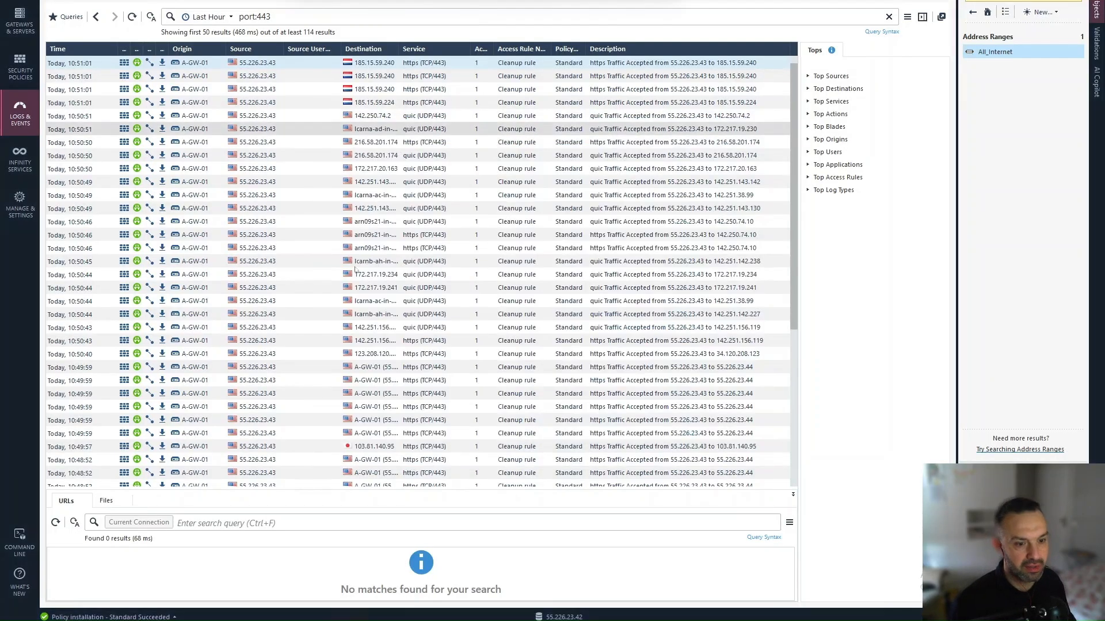
{"action": "left_click", "coordinate": [265, 274]}
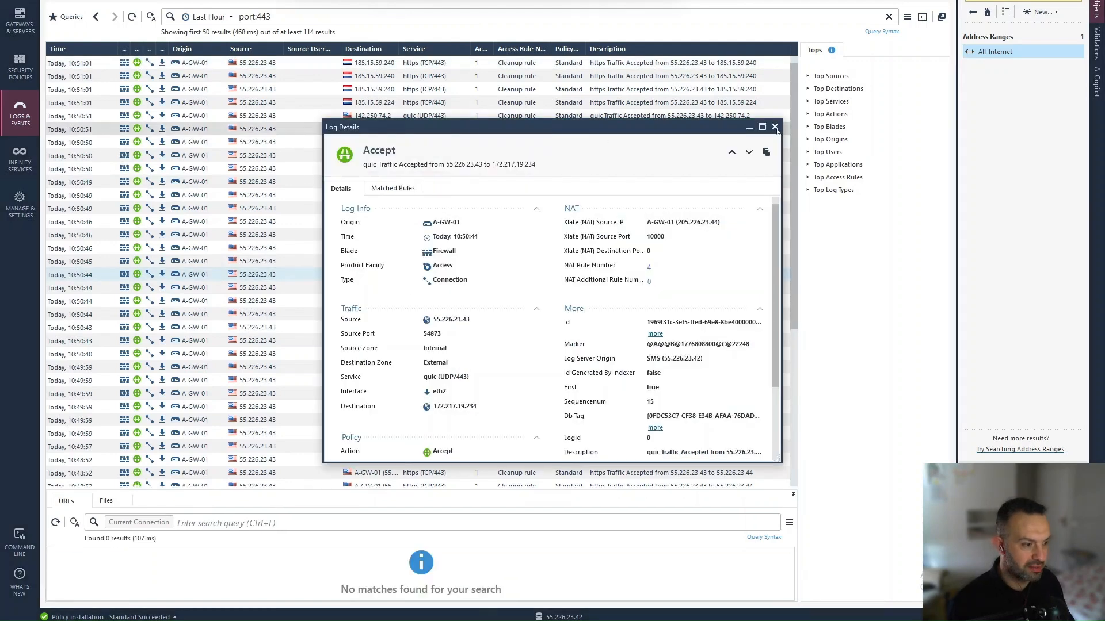
{"action": "left_click", "coordinate": [776, 127]}
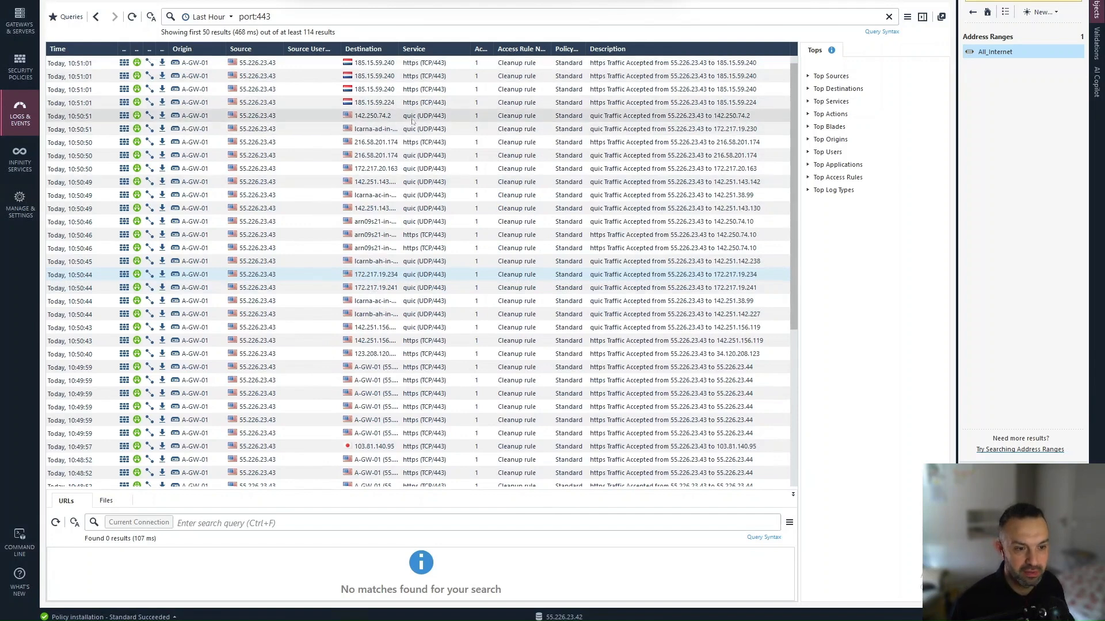
{"action": "double_click", "coordinate": [409, 116]}
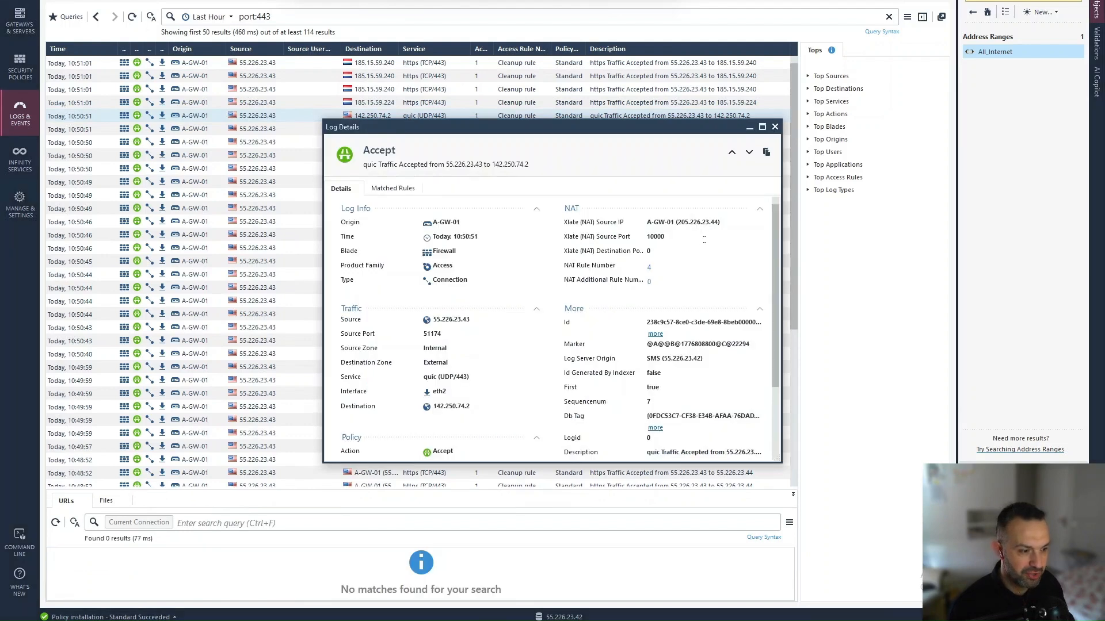
{"action": "left_click_drag", "start_coordinate": [678, 223], "coordinate": [722, 223]}
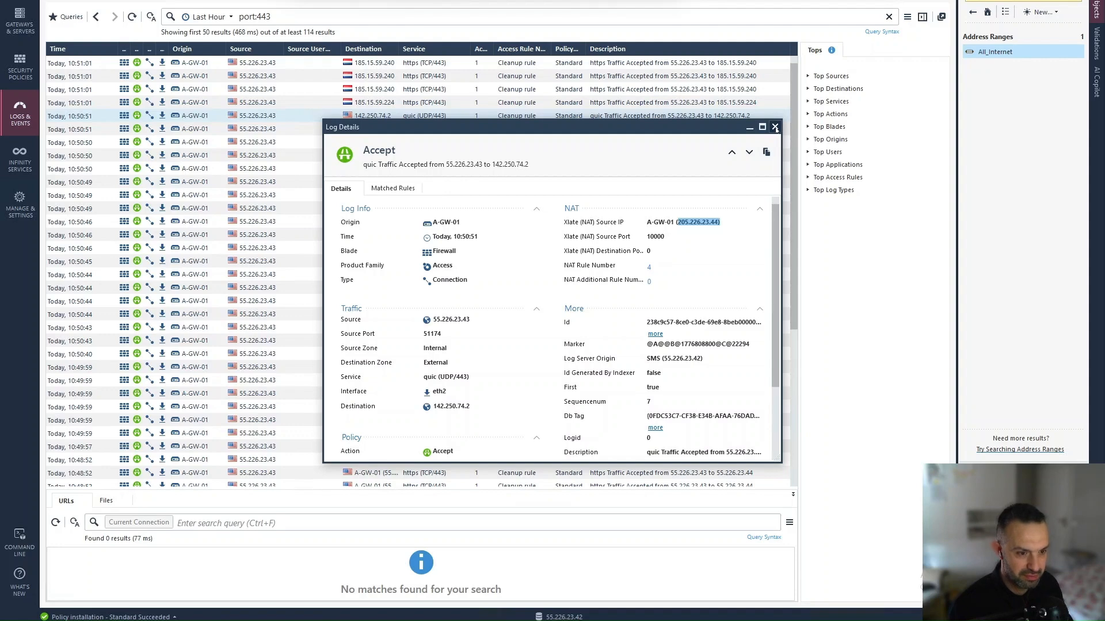
{"action": "left_click", "coordinate": [775, 127]}
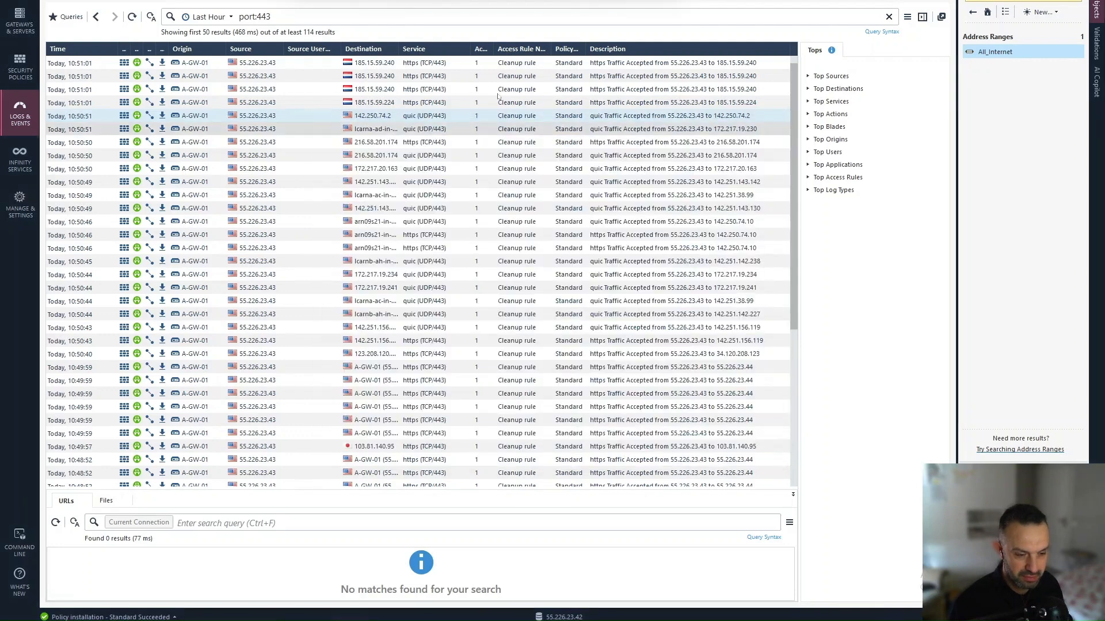
{"action": "double_click", "coordinate": [402, 368]}
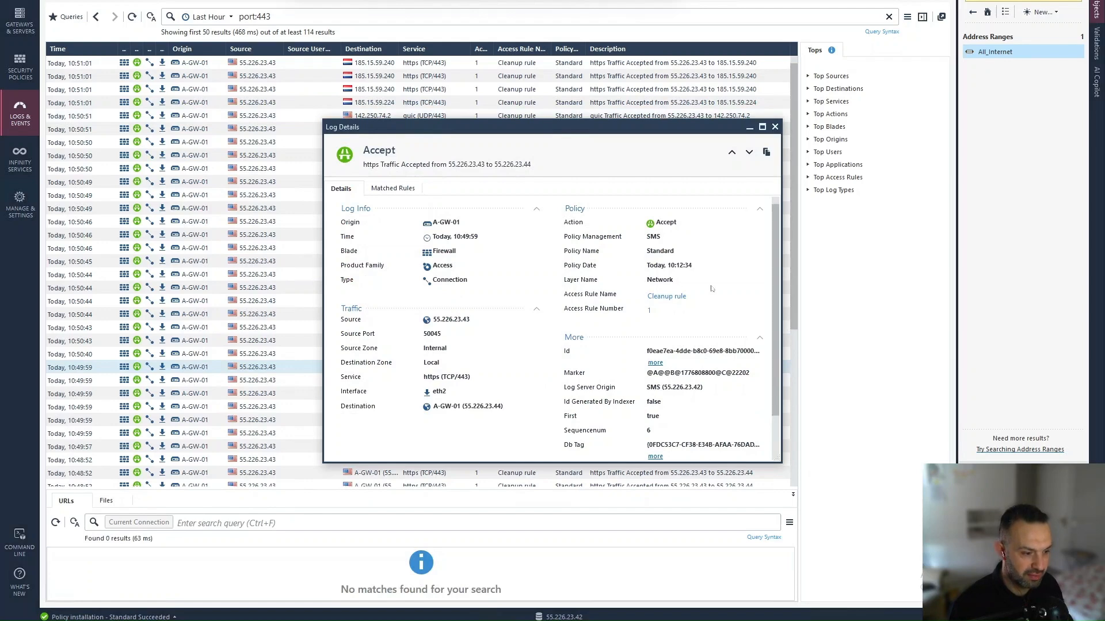
{"action": "left_click", "coordinate": [775, 127]}
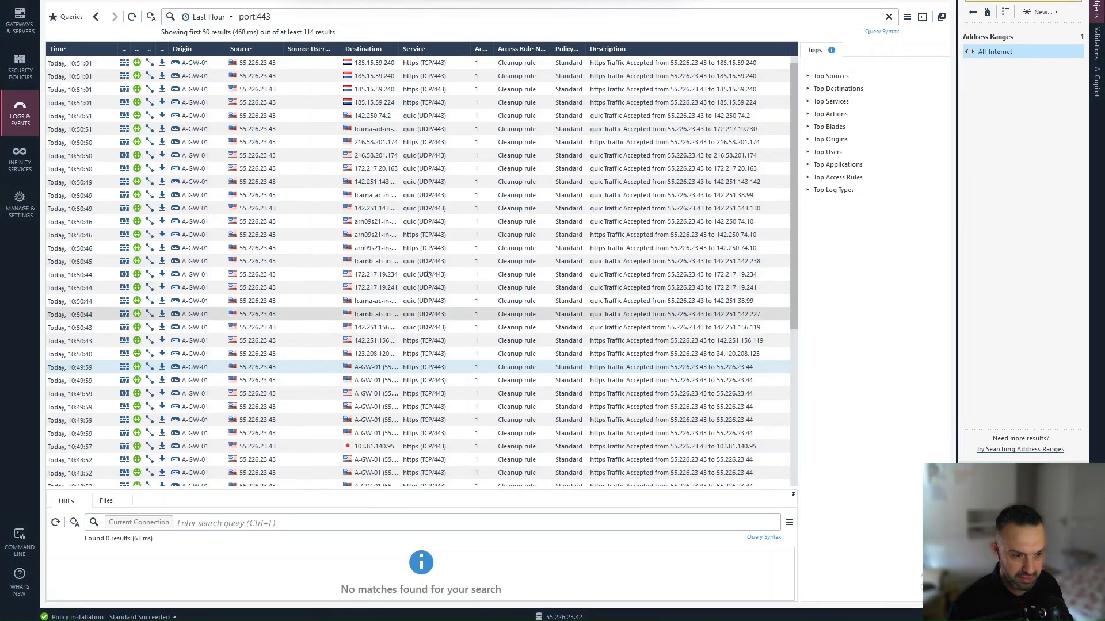
{"action": "left_click", "coordinate": [427, 249]}
{"action": "double_click", "coordinate": [427, 249]}
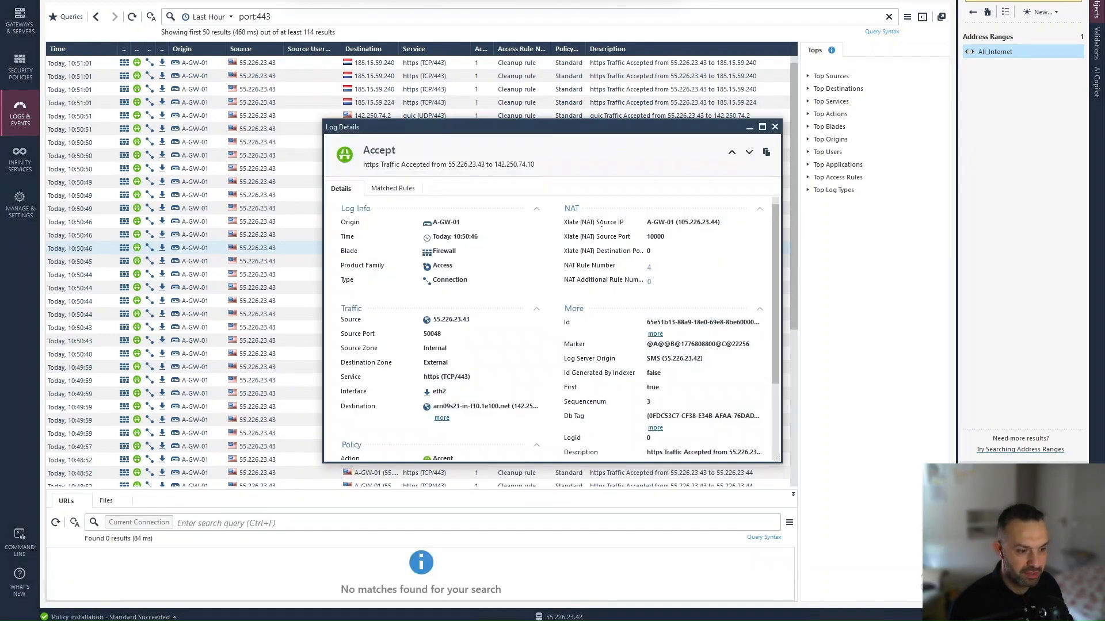
{"action": "left_click_drag", "start_coordinate": [678, 223], "coordinate": [718, 227]}
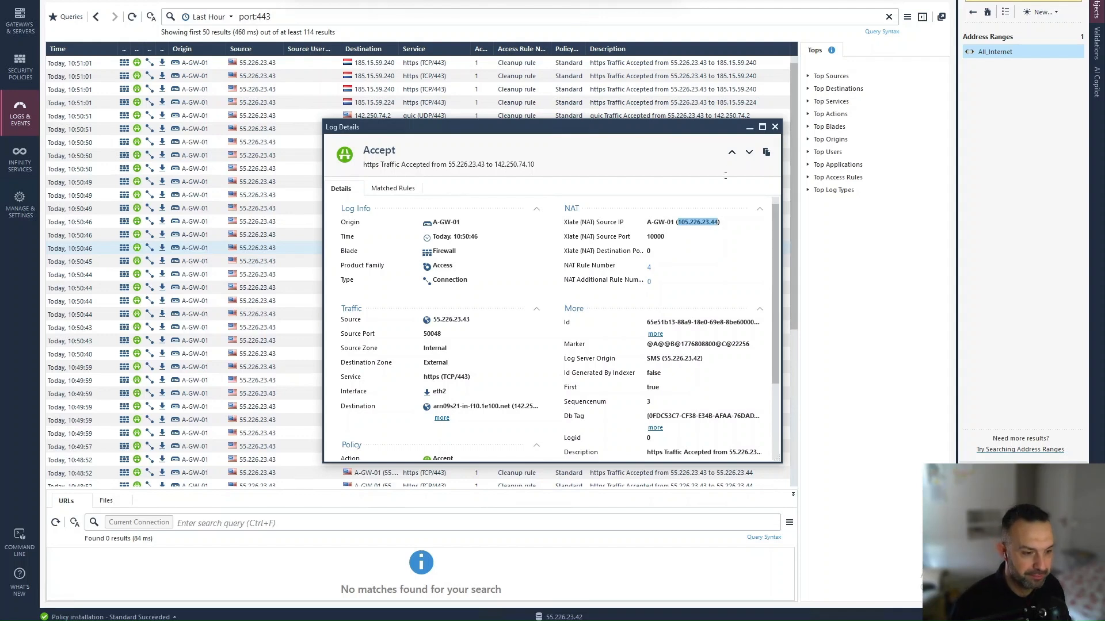
{"action": "left_click", "coordinate": [775, 127]}
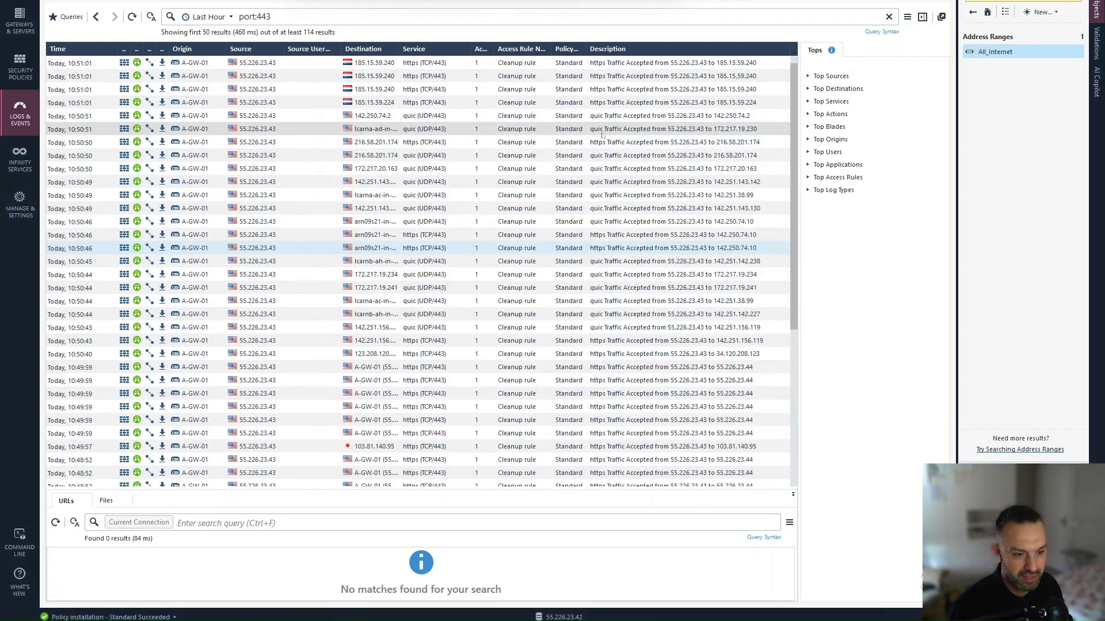
{"action": "left_click", "coordinate": [281, 16]}
Step: Change the log query to port:80 and open the 10:47:58 HTTP entry NATed to 205.226.23.44
{"action": "key", "text": "BackSpace"}
{"action": "key", "text": "BackSpace"}
{"action": "key", "text": "BackSpace"}
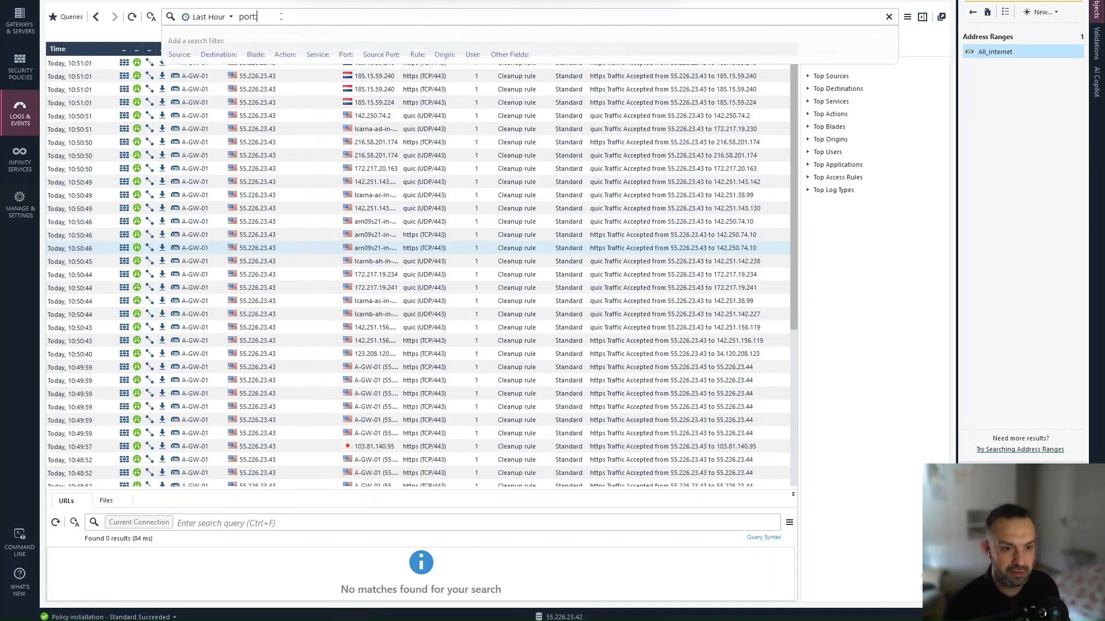
{"action": "type", "text": "80"}
{"action": "key", "text": "Return"}
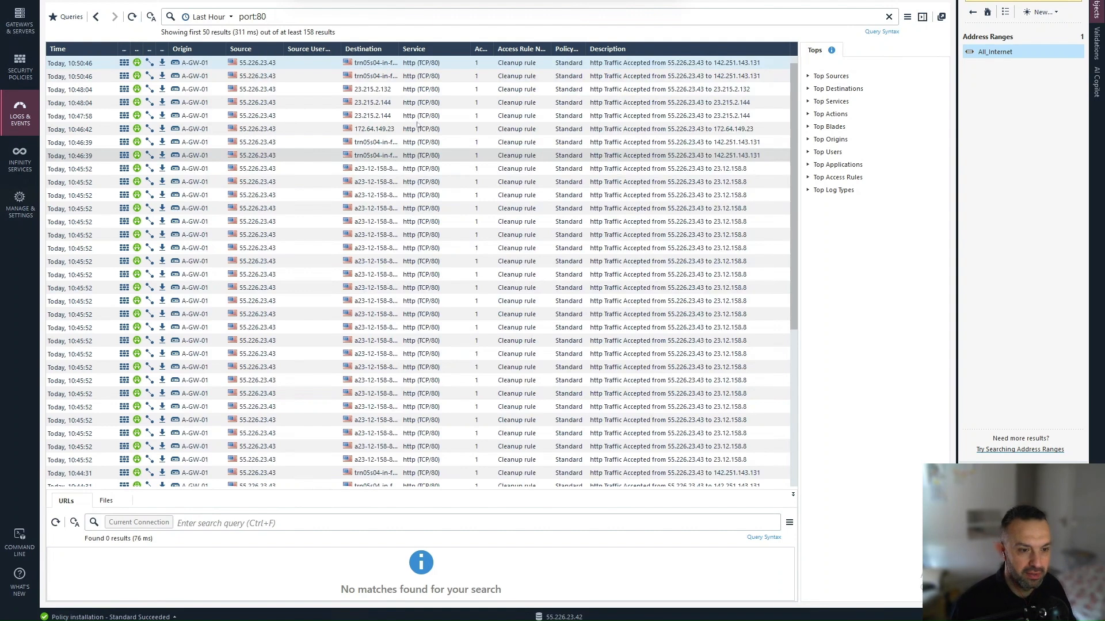
{"action": "double_click", "coordinate": [420, 116]}
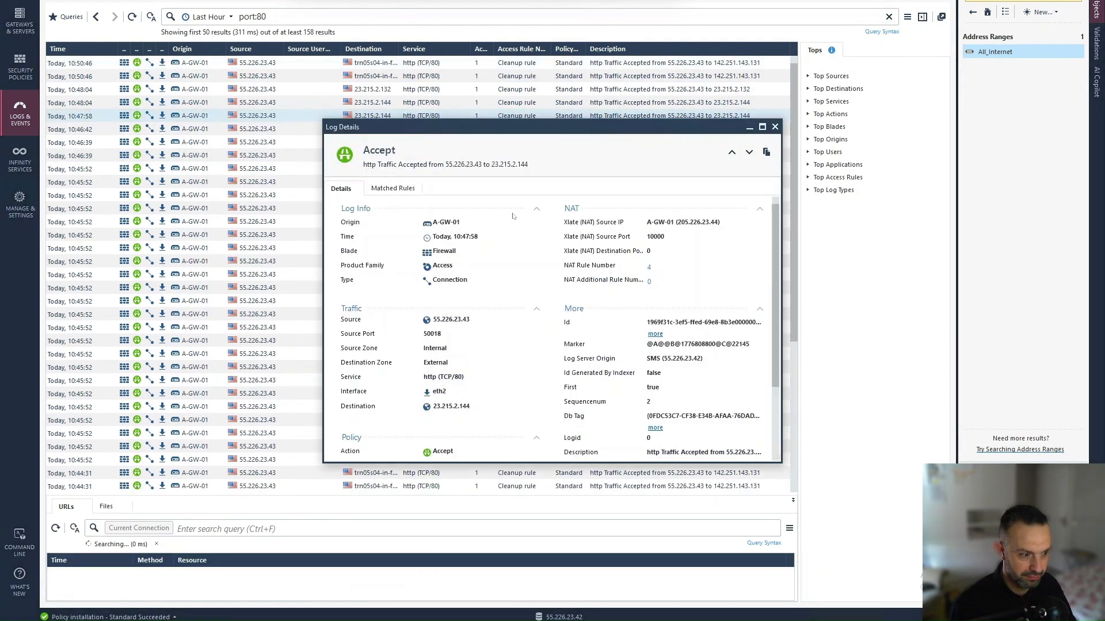
{"action": "left_click_drag", "start_coordinate": [677, 223], "coordinate": [723, 222]}
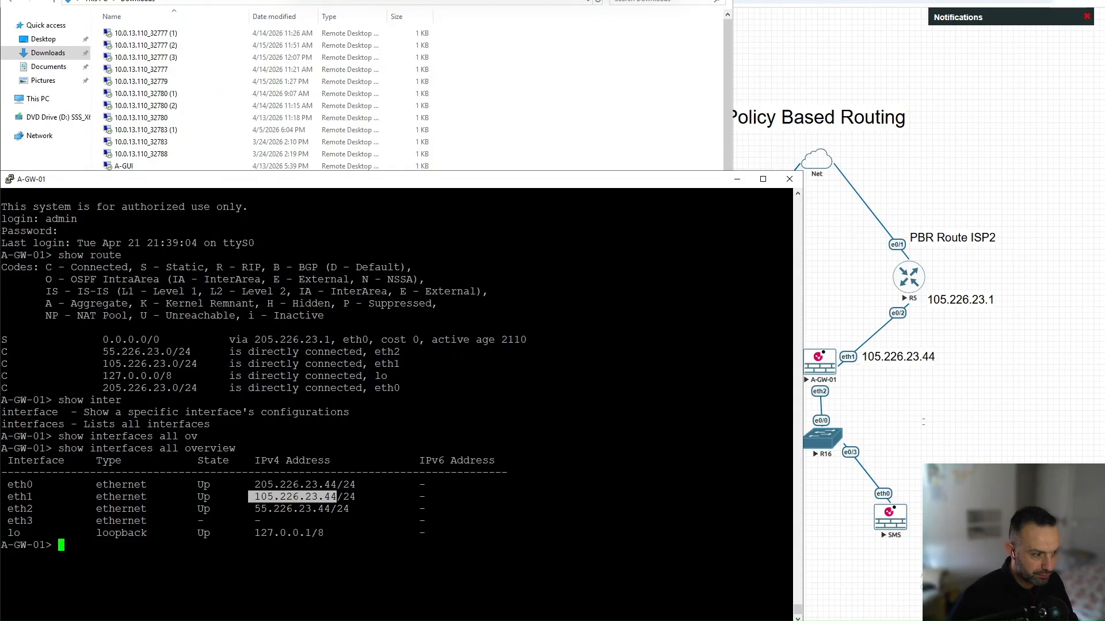
Step: Bring the EVE-NG topology showing ISP1 via 205.226.23.1 and ISP2 via 105.226.23.1 forward
{"action": "left_click", "coordinate": [960, 369]}
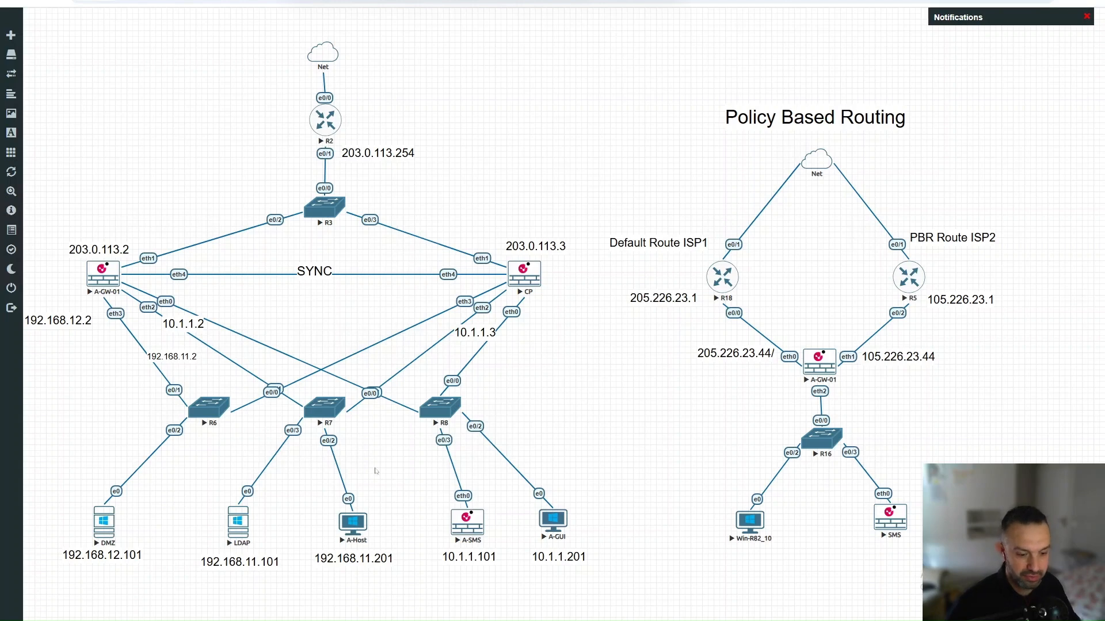
Step: Open the eth2 PBR rule, confirm its service port is still HTTPS (443), and cancel unchanged
{"action": "mouse_move", "coordinate": [325, 620]}
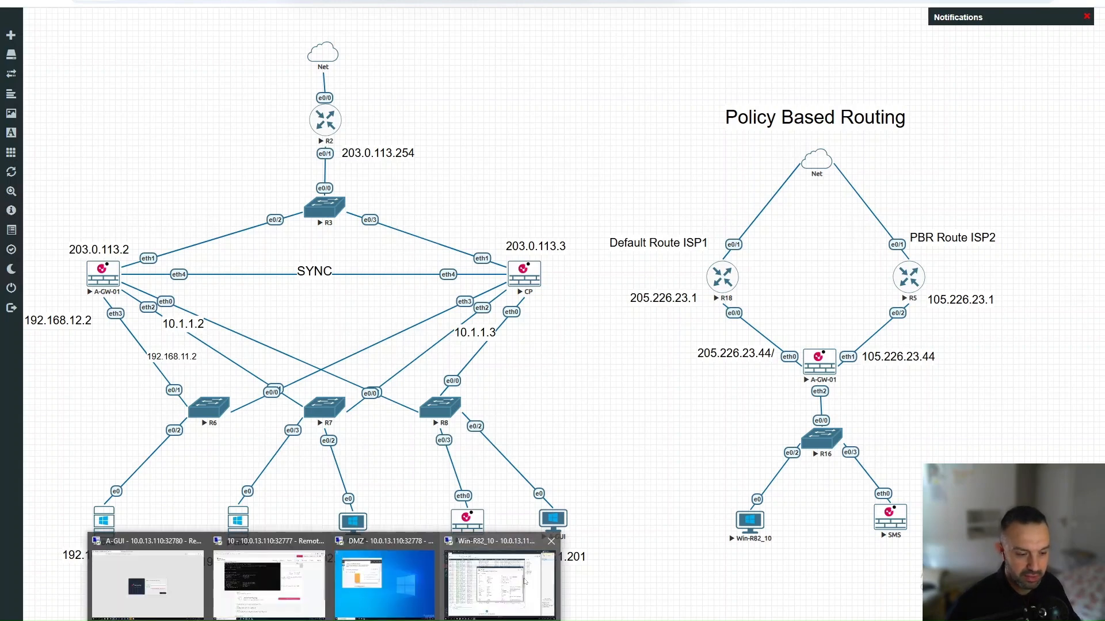
{"action": "left_click", "coordinate": [500, 582]}
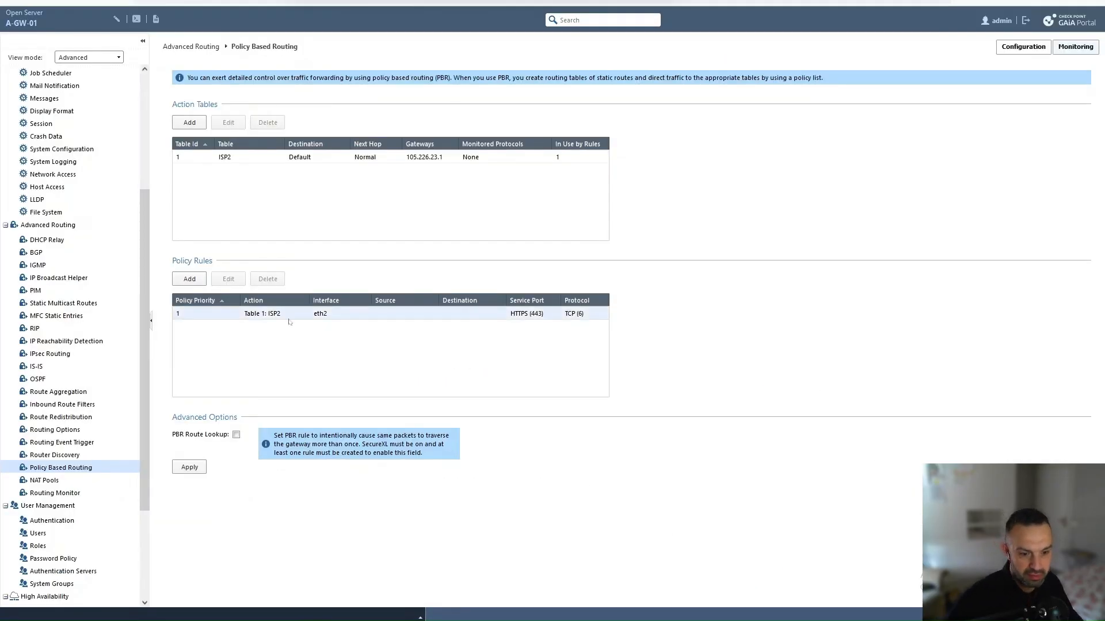
{"action": "left_click", "coordinate": [230, 313]}
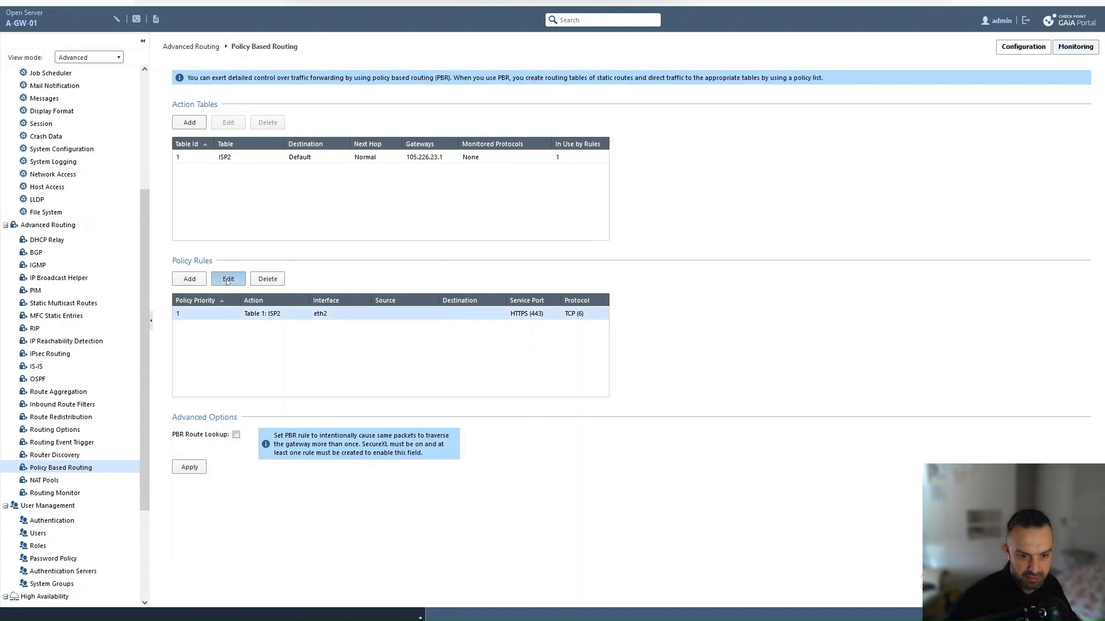
{"action": "left_click", "coordinate": [228, 280]}
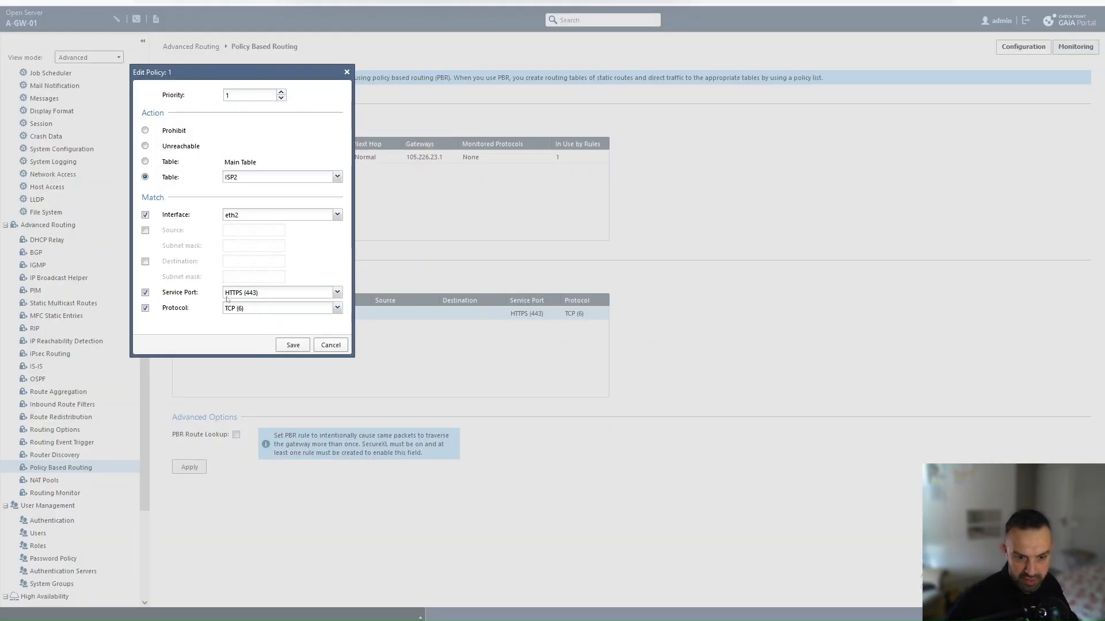
{"action": "left_click", "coordinate": [338, 293]}
{"action": "scroll", "coordinate": [289, 369], "scroll_direction": "down", "scroll_amount": 6}
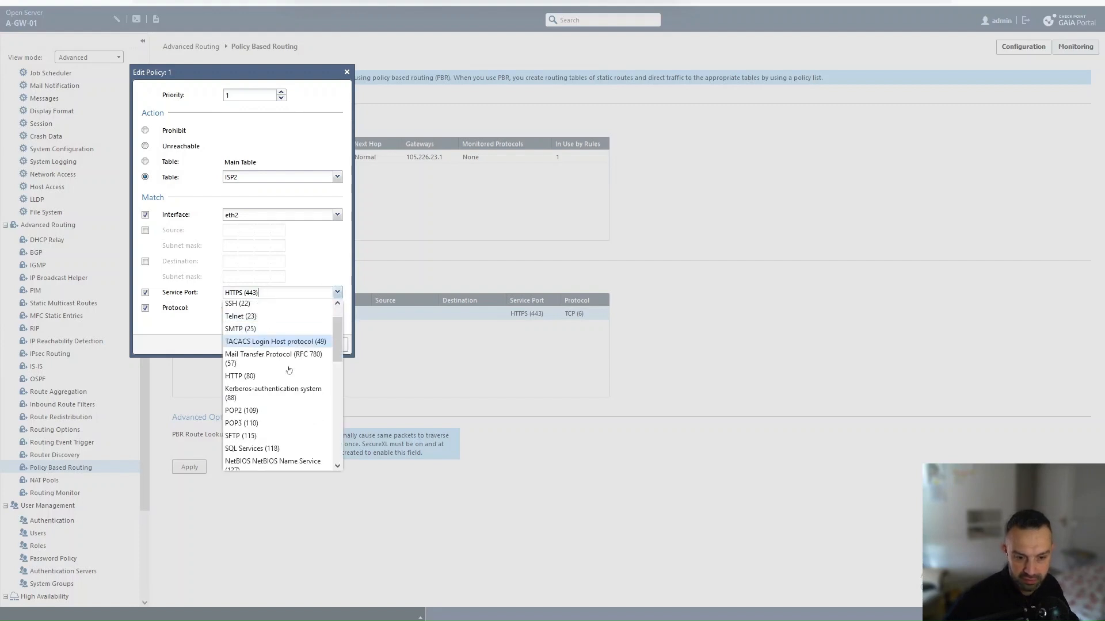
{"action": "scroll", "coordinate": [287, 375], "scroll_direction": "down", "scroll_amount": 2}
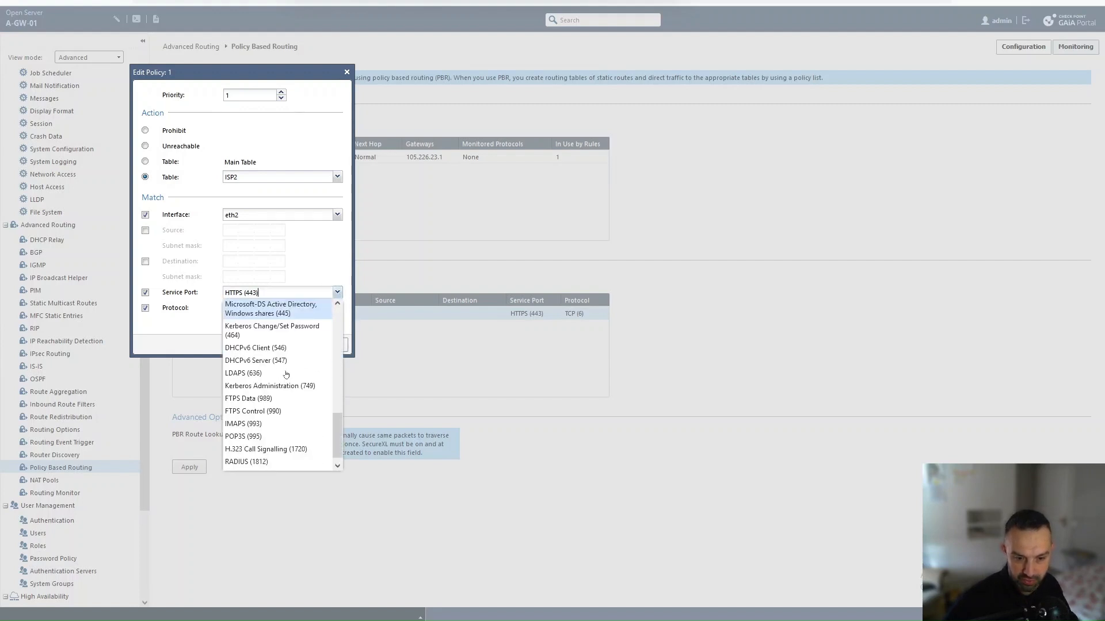
{"action": "scroll", "coordinate": [287, 375], "scroll_direction": "up", "scroll_amount": 6}
{"action": "scroll", "coordinate": [288, 374], "scroll_direction": "up", "scroll_amount": 2}
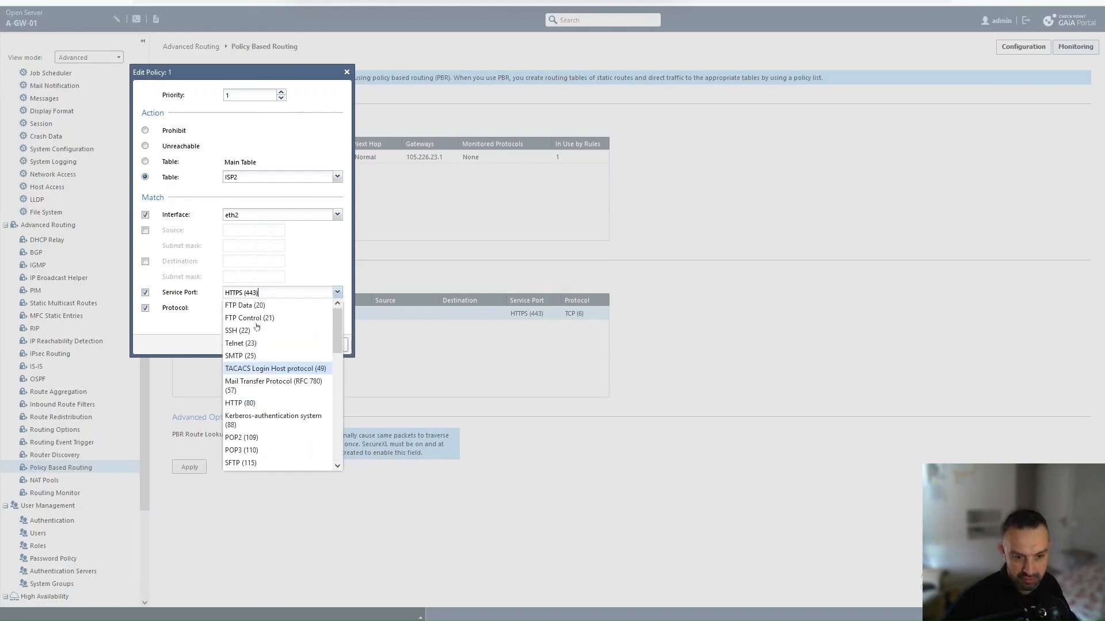
{"action": "left_click", "coordinate": [198, 342]}
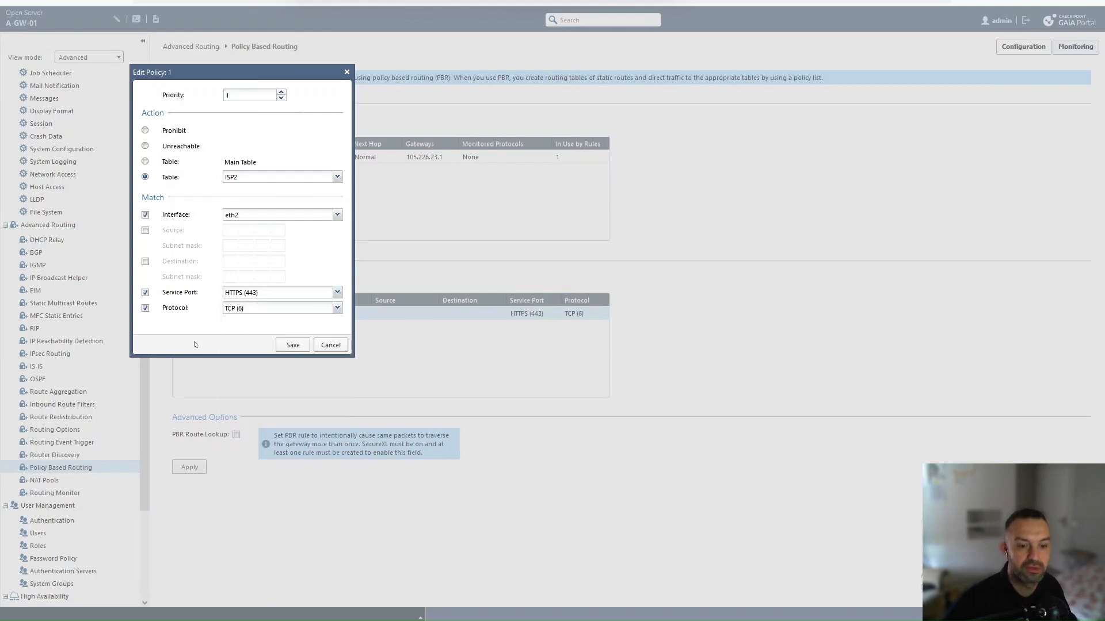
{"action": "left_click", "coordinate": [330, 346]}
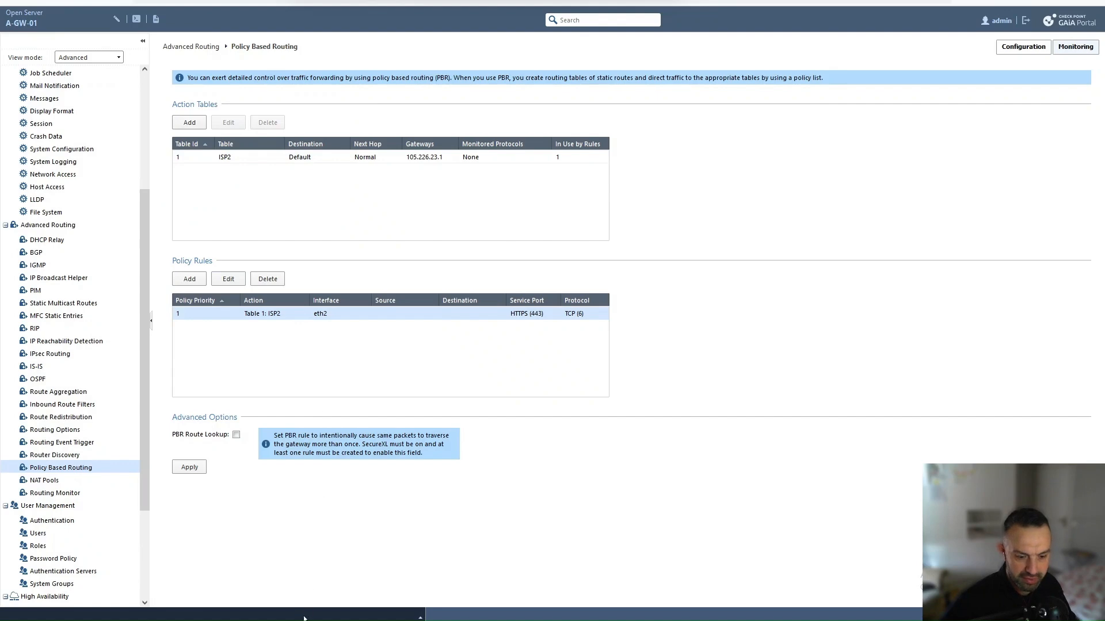
Step: Close the HTTP log entry's Log Details window, leaving the port:80 log list in SmartConsole
{"action": "mouse_move", "coordinate": [420, 617]}
{"action": "left_click", "coordinate": [357, 605]}
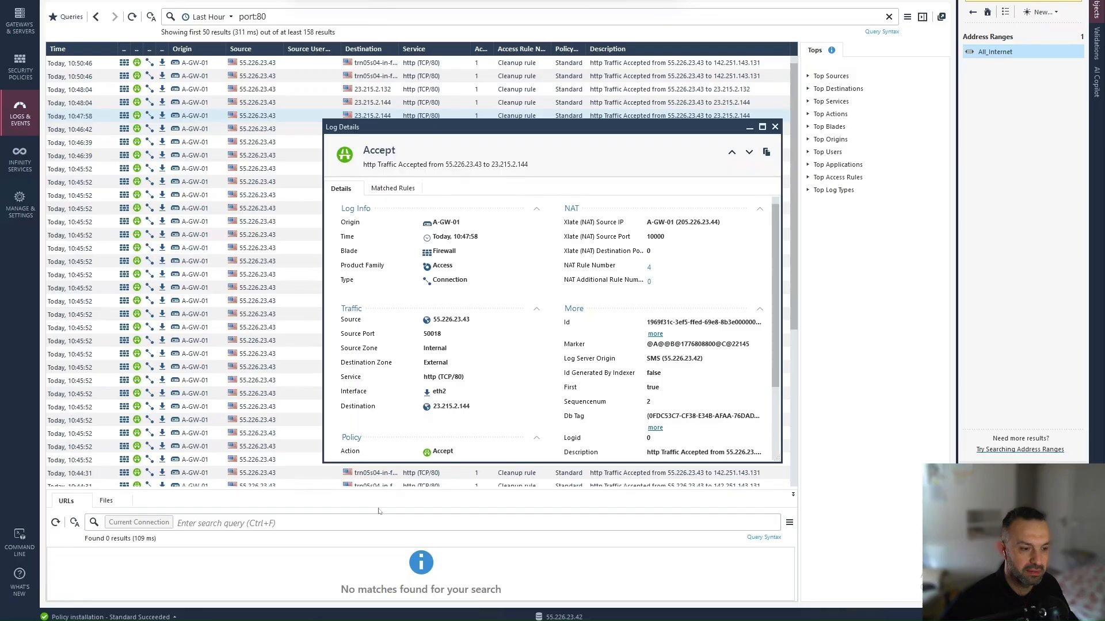
{"action": "left_click", "coordinate": [775, 127]}
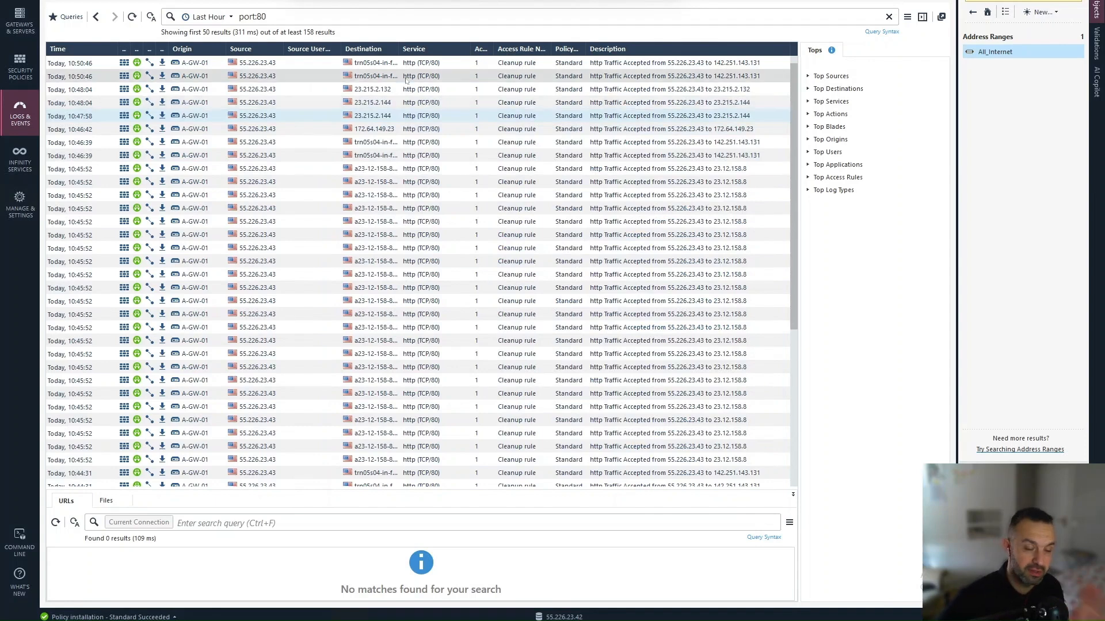
{"action": "key", "text": "alt+Tab"}
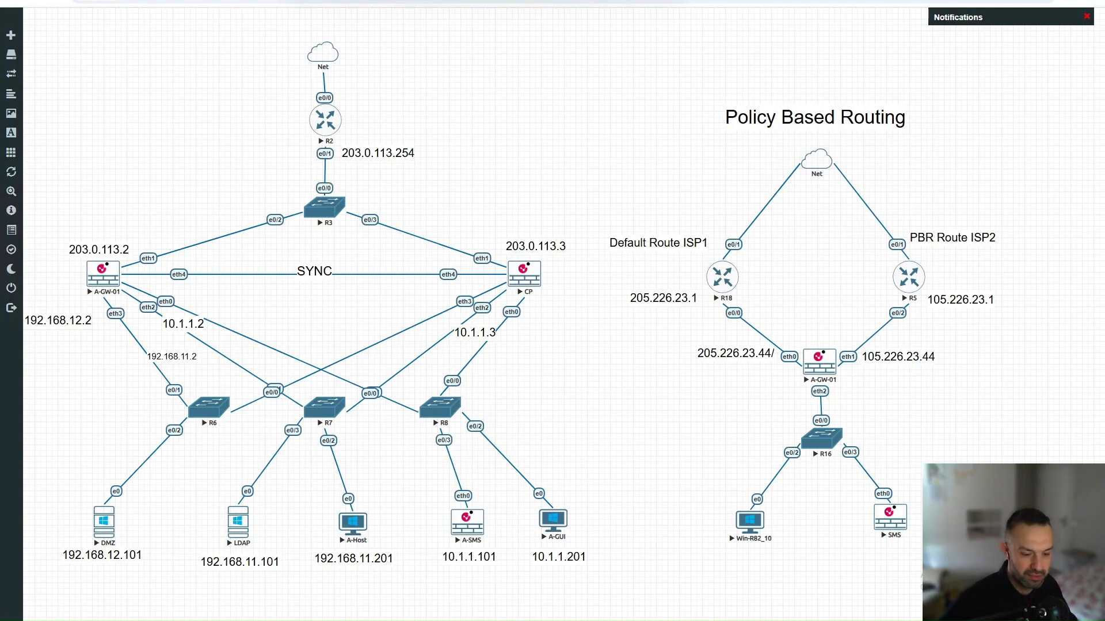
{"action": "left_click", "coordinate": [488, 593]}
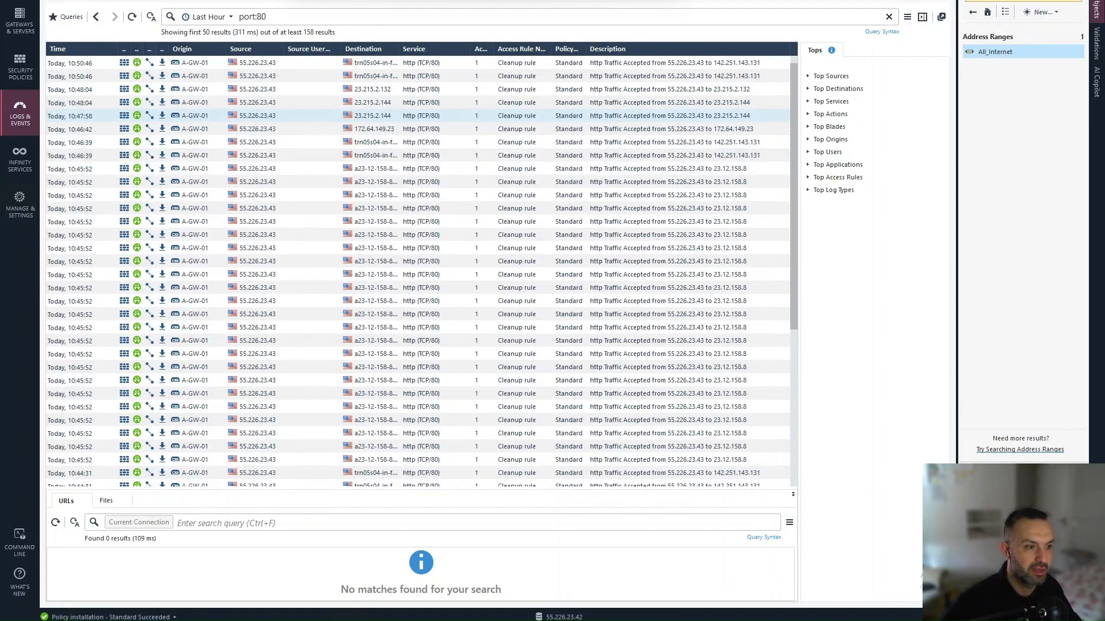
Step: Switch from the SmartConsole logs to the EVE-NG lab topology showing the ISP1 default and ISP2 PBR routes
{"action": "key", "text": "alt+Tab"}
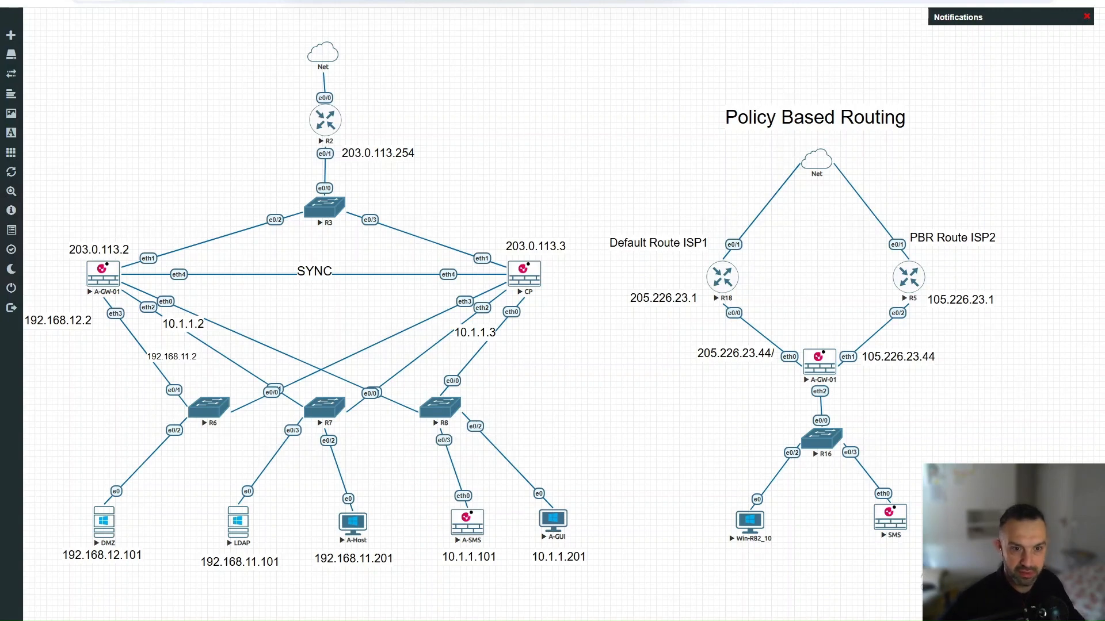
Step: Scroll the PBR article to section (4), Enabling Firewall rule matching in PBR, and its dbset commands
{"action": "key", "text": "ctrl+Tab"}
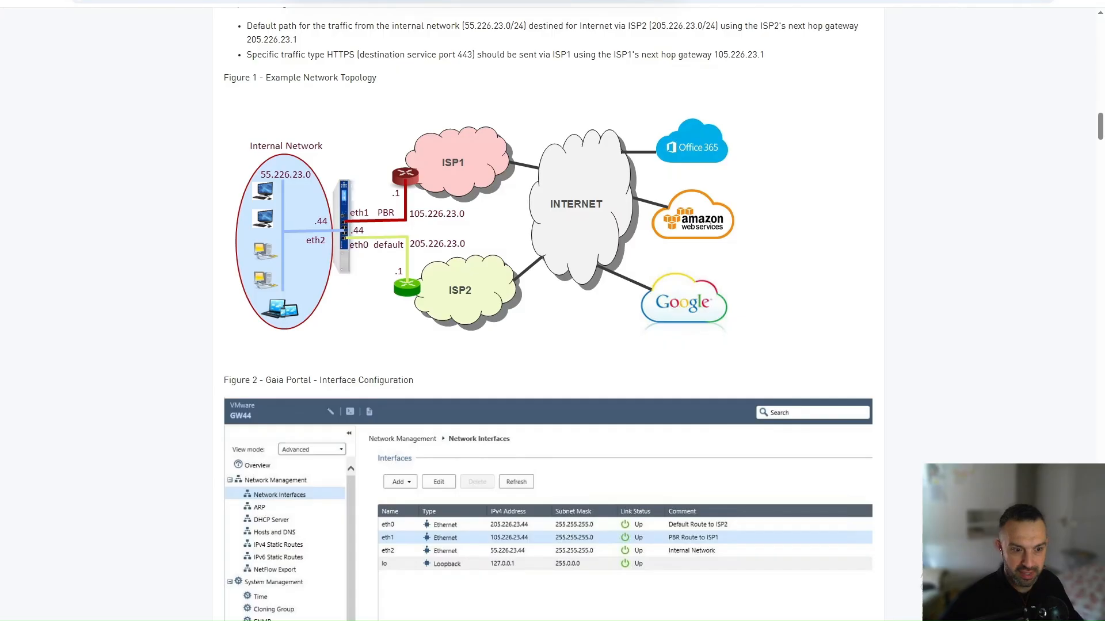
{"action": "scroll", "coordinate": [418, 259], "scroll_direction": "down", "scroll_amount": 10}
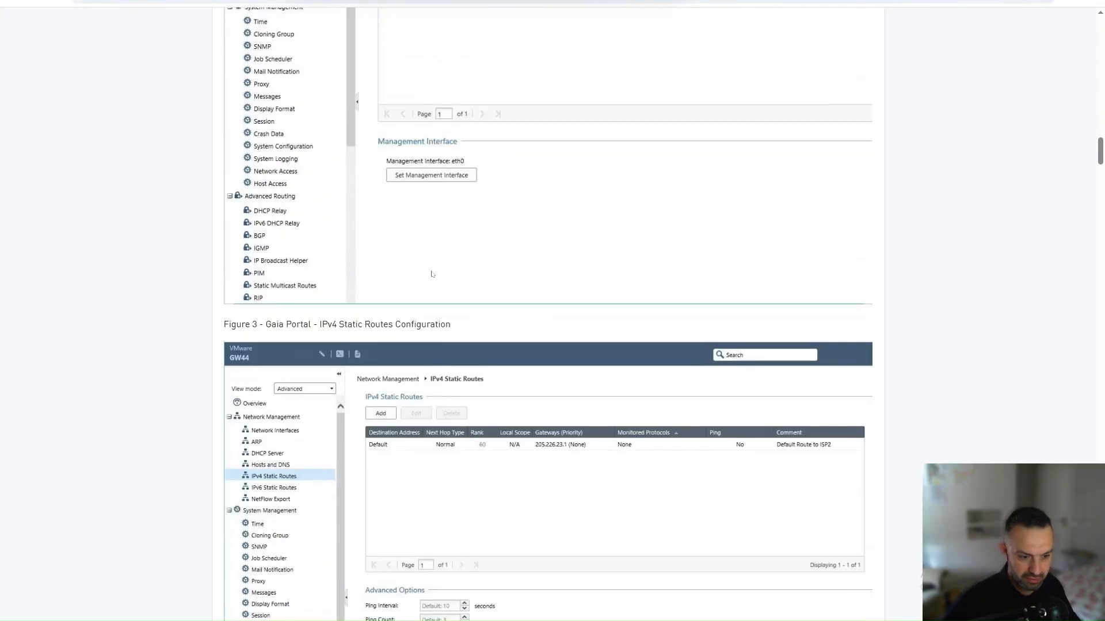
{"action": "scroll", "coordinate": [432, 274], "scroll_direction": "down", "scroll_amount": 20}
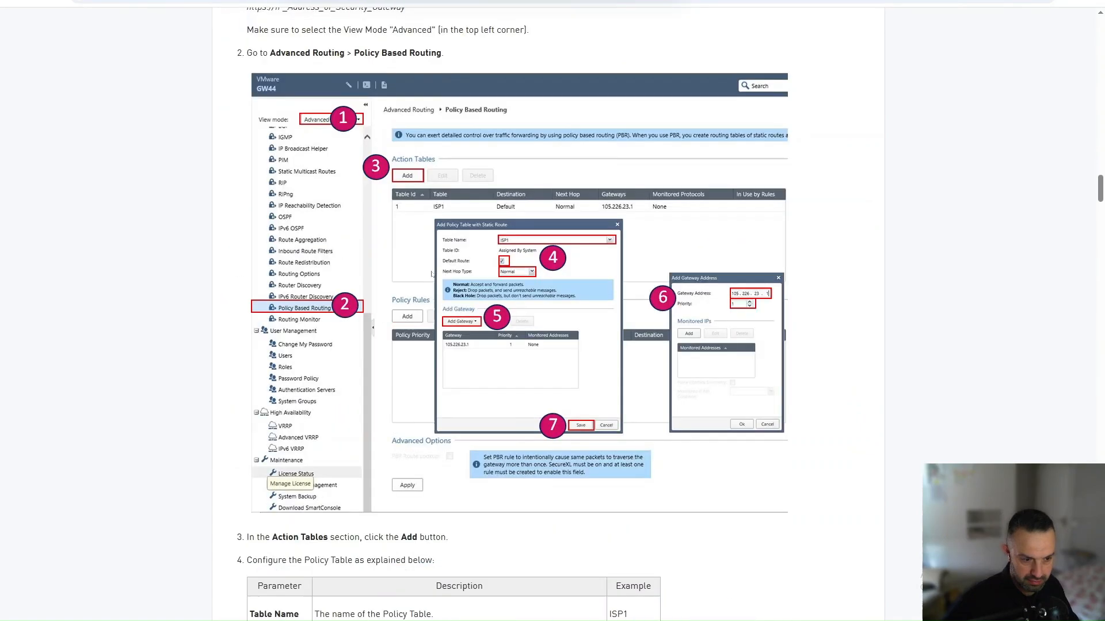
{"action": "scroll", "coordinate": [432, 274], "scroll_direction": "down", "scroll_amount": 15}
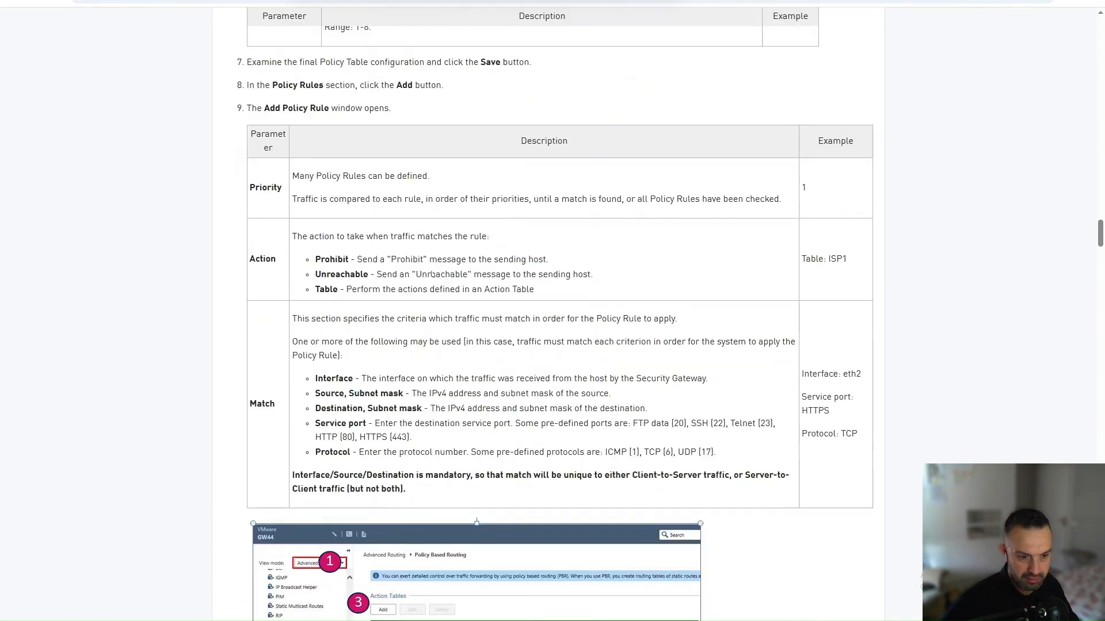
{"action": "scroll", "coordinate": [432, 274], "scroll_direction": "down", "scroll_amount": 5}
{"action": "scroll", "coordinate": [432, 274], "scroll_direction": "down", "scroll_amount": 12}
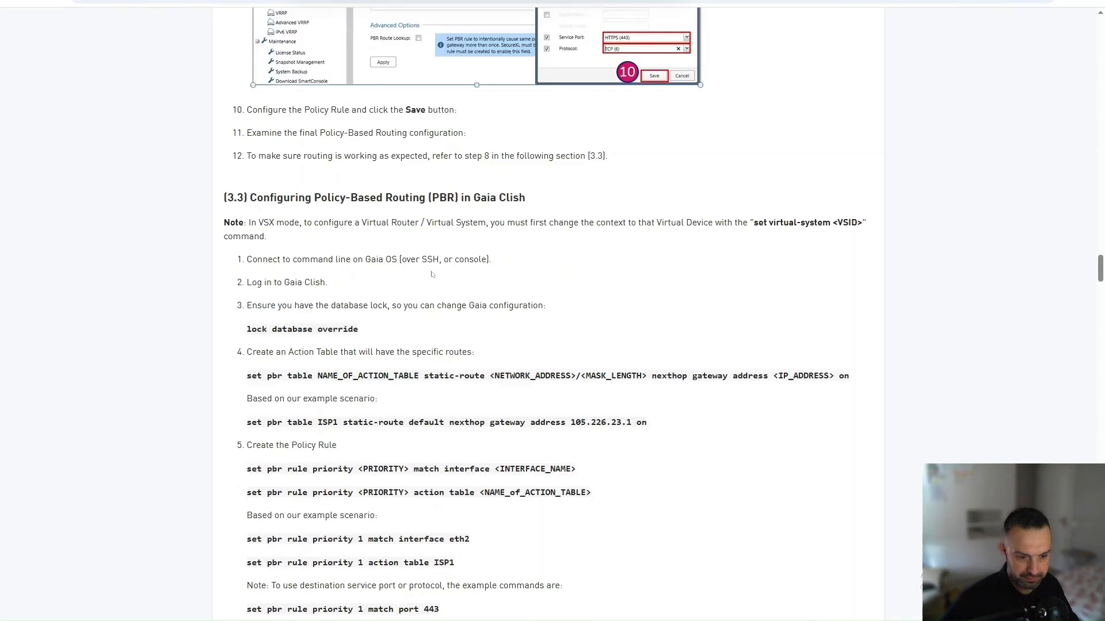
{"action": "scroll", "coordinate": [432, 275], "scroll_direction": "down", "scroll_amount": 13}
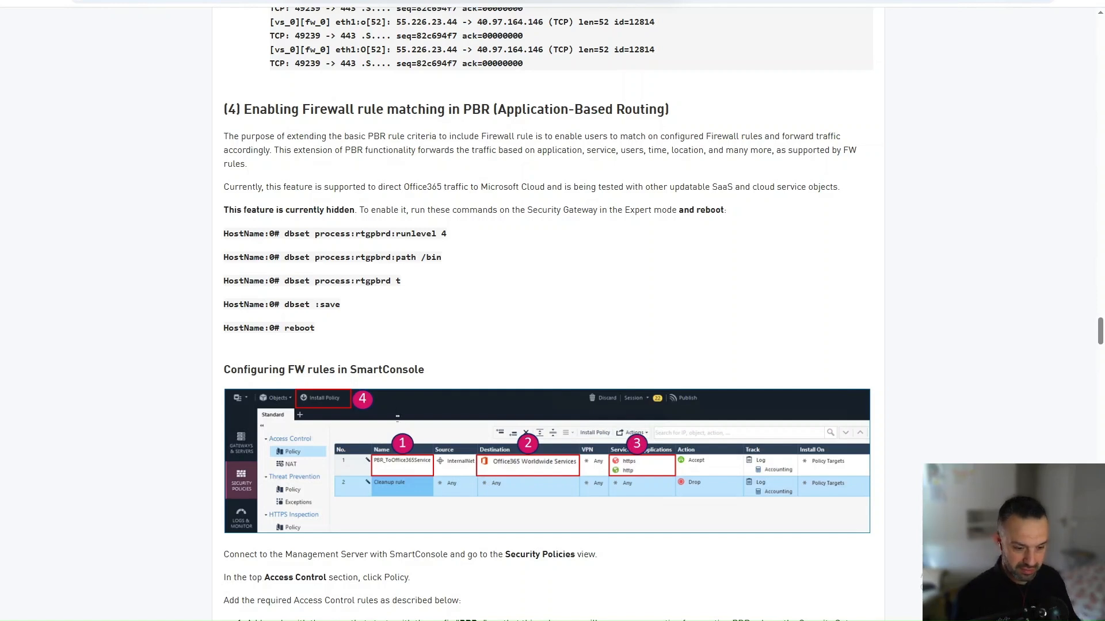
Step: Enter expert mode on the A-GW-01 gateway console
{"action": "mouse_move", "coordinate": [352, 618]}
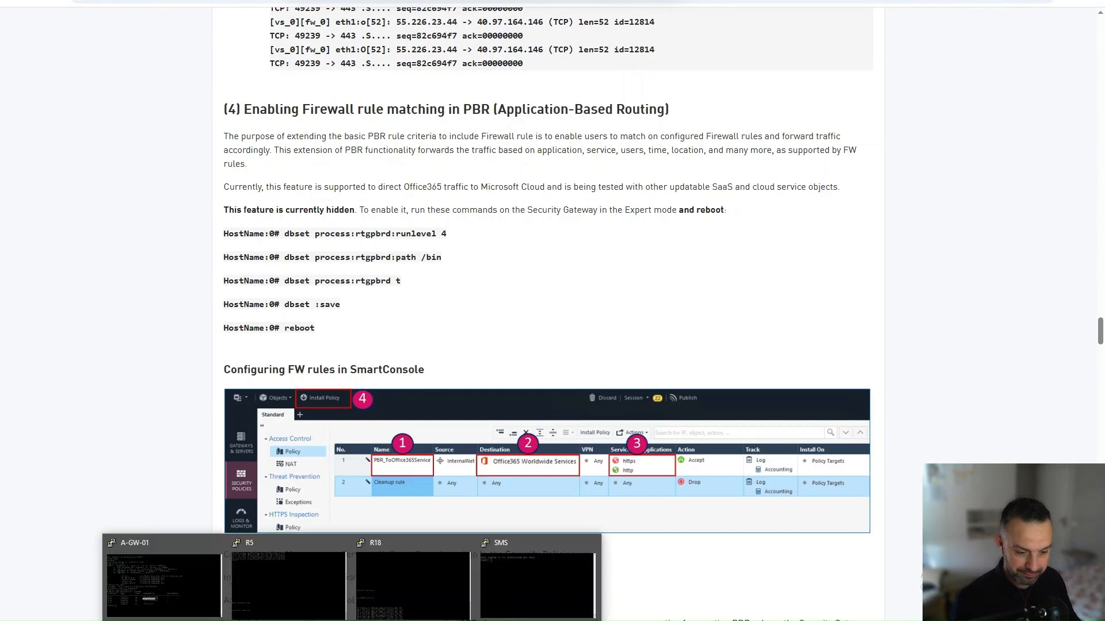
{"action": "left_click", "coordinate": [120, 554]}
{"action": "type", "text": "expe"}
{"action": "key", "text": "Tab"}
{"action": "key", "text": "Return"}
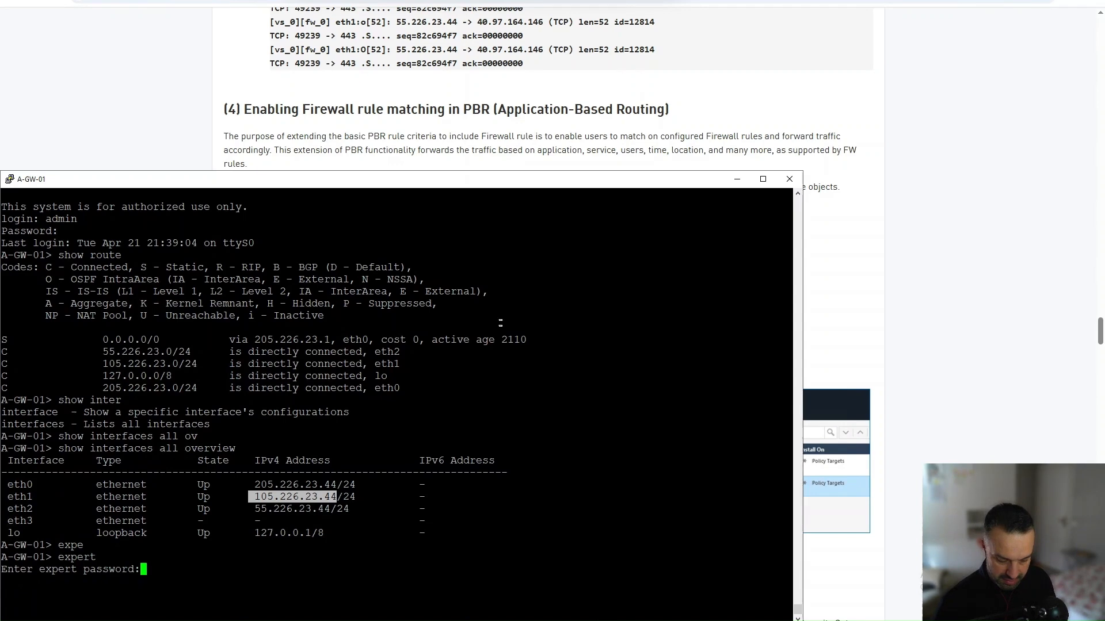
{"action": "key", "text": "Return"}
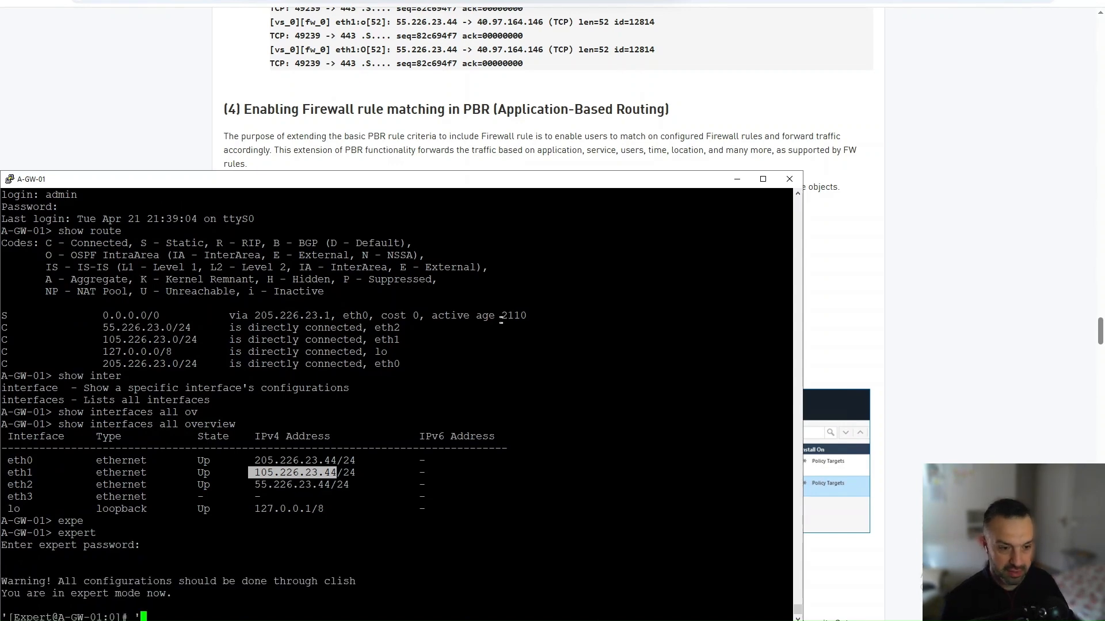
{"action": "key", "text": "BackSpace"}
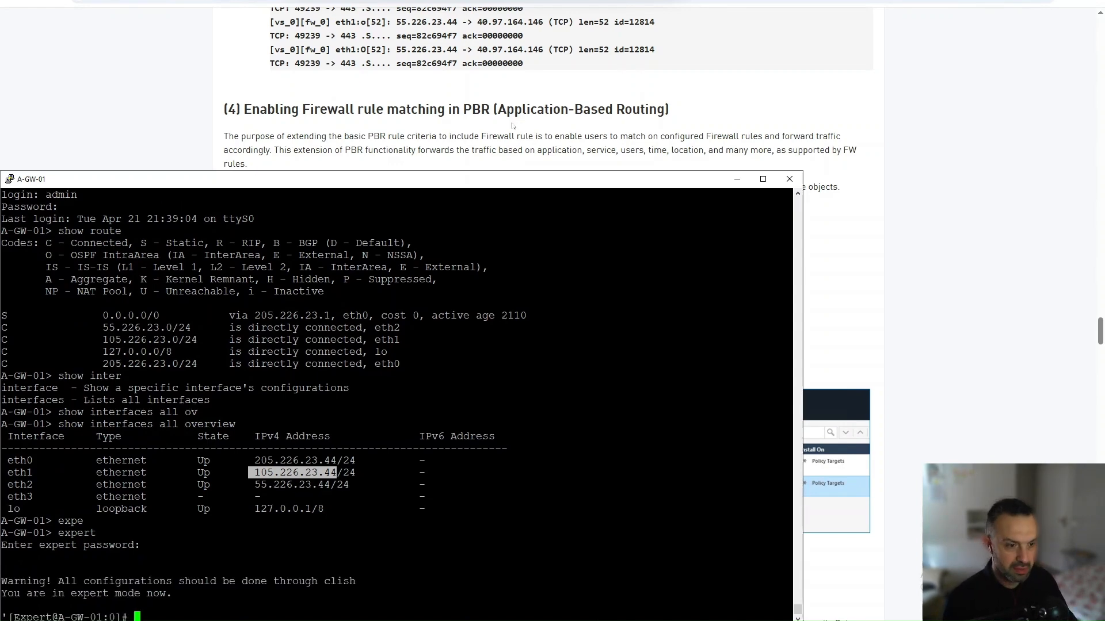
Step: Run the article's dbset commands 'process:rtgpbrd:runlevel 4' and 'process:rtgpbrd:path /bin' on A-GW-01
{"action": "left_click", "coordinate": [514, 126]}
{"action": "left_click_drag", "start_coordinate": [286, 236], "coordinate": [465, 242]}
{"action": "key", "text": "ctrl+c"}
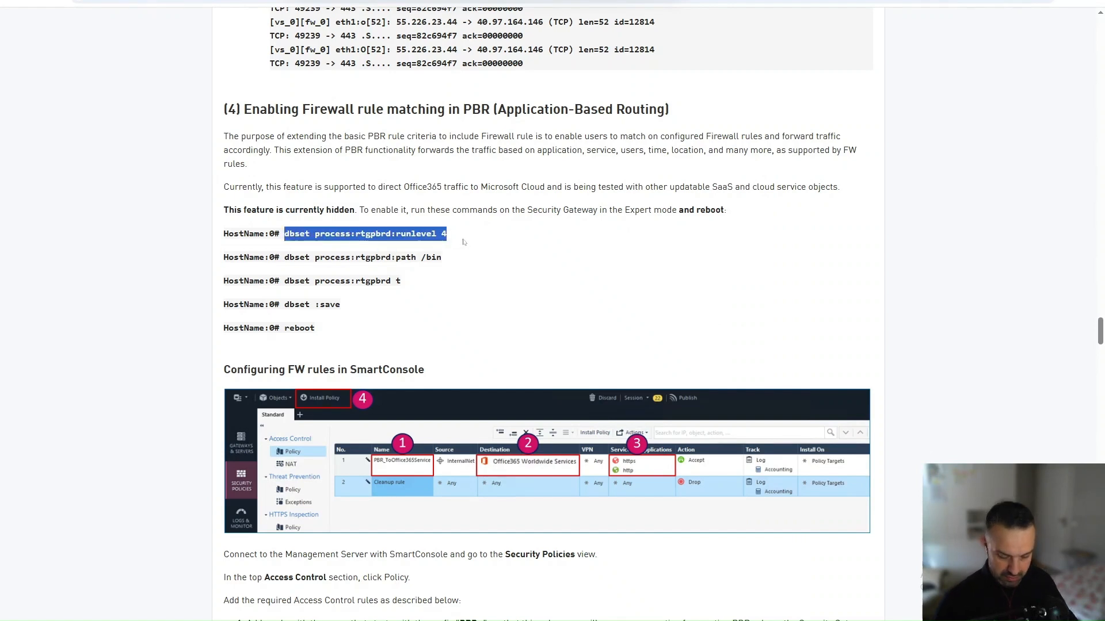
{"action": "mouse_move", "coordinate": [268, 584]}
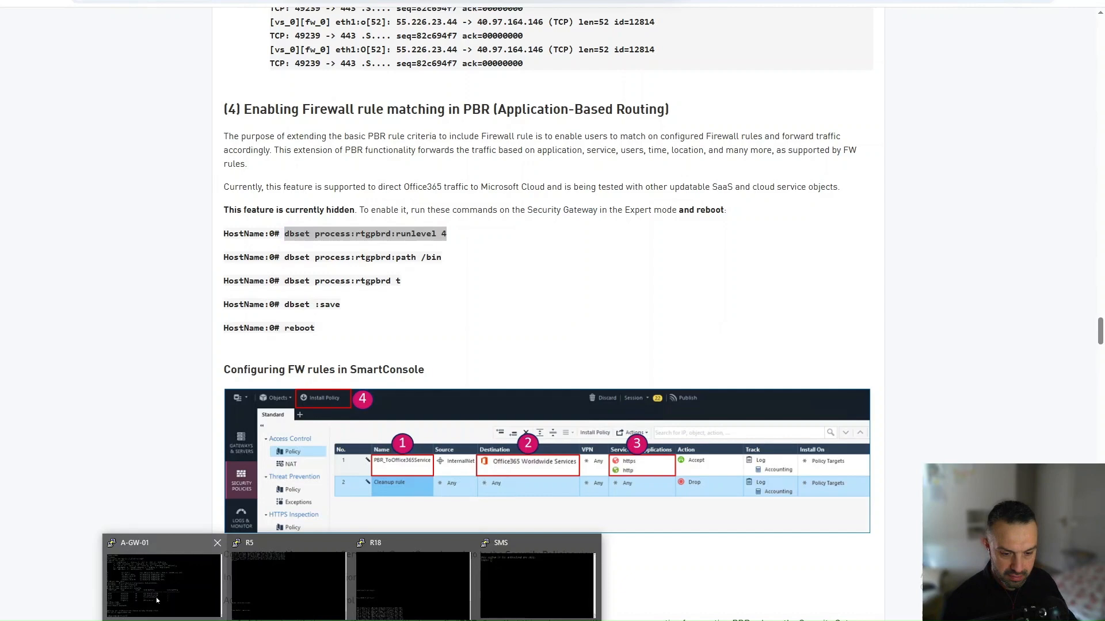
{"action": "left_click", "coordinate": [156, 597]}
{"action": "right_click", "coordinate": [265, 373]}
{"action": "key", "text": "Return"}
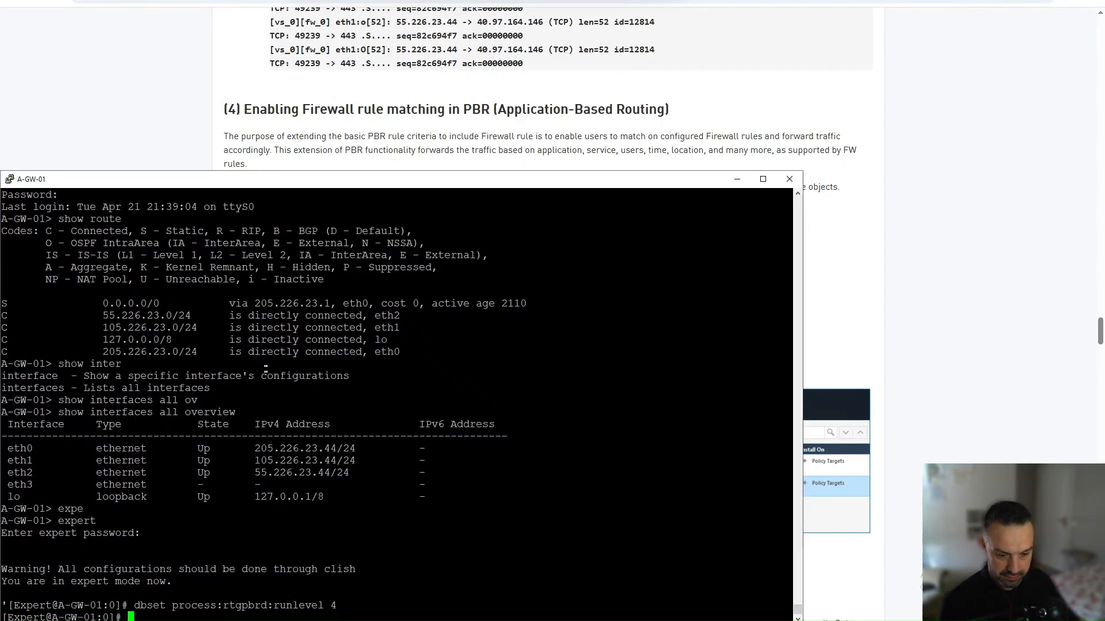
{"action": "left_click", "coordinate": [154, 101]}
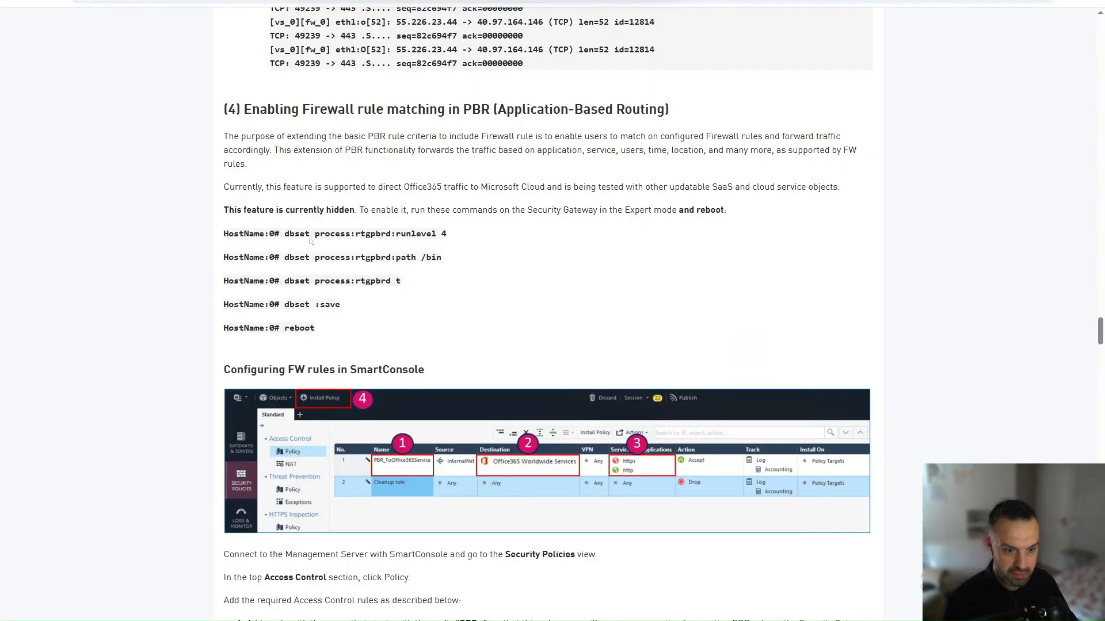
{"action": "left_click_drag", "start_coordinate": [284, 257], "coordinate": [461, 261]}
{"action": "key", "text": "ctrl+c"}
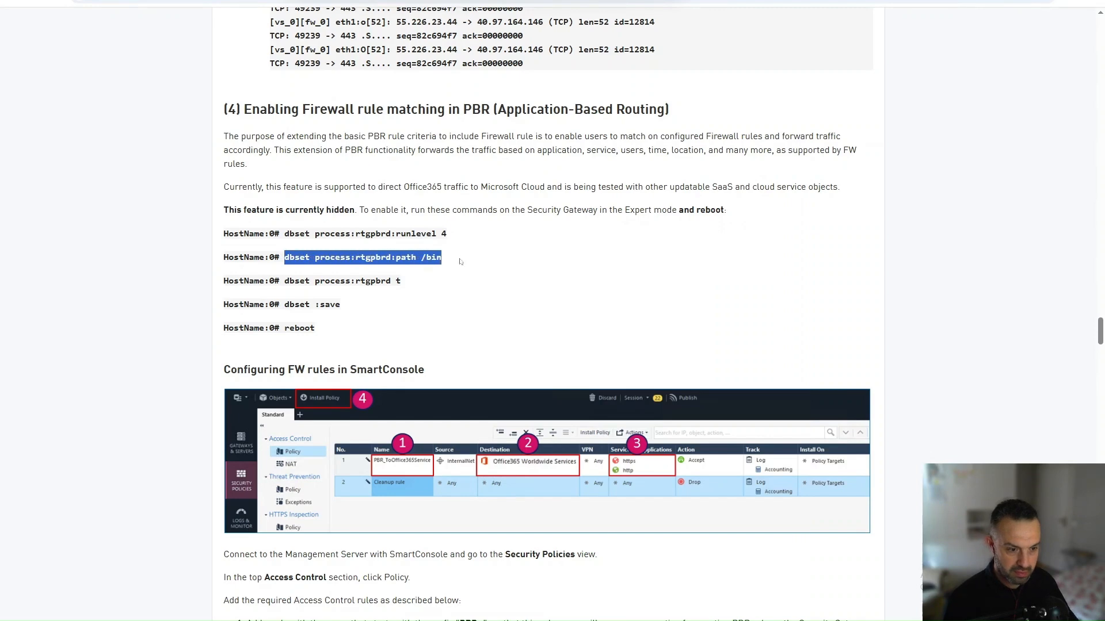
{"action": "left_click", "coordinate": [353, 620]}
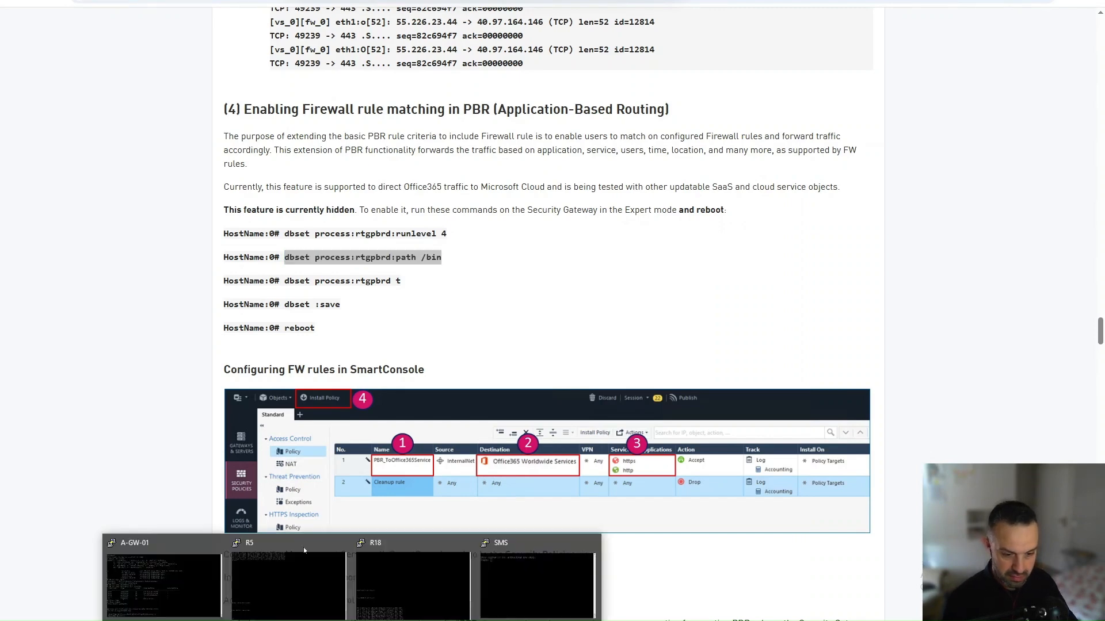
{"action": "left_click", "coordinate": [217, 574]}
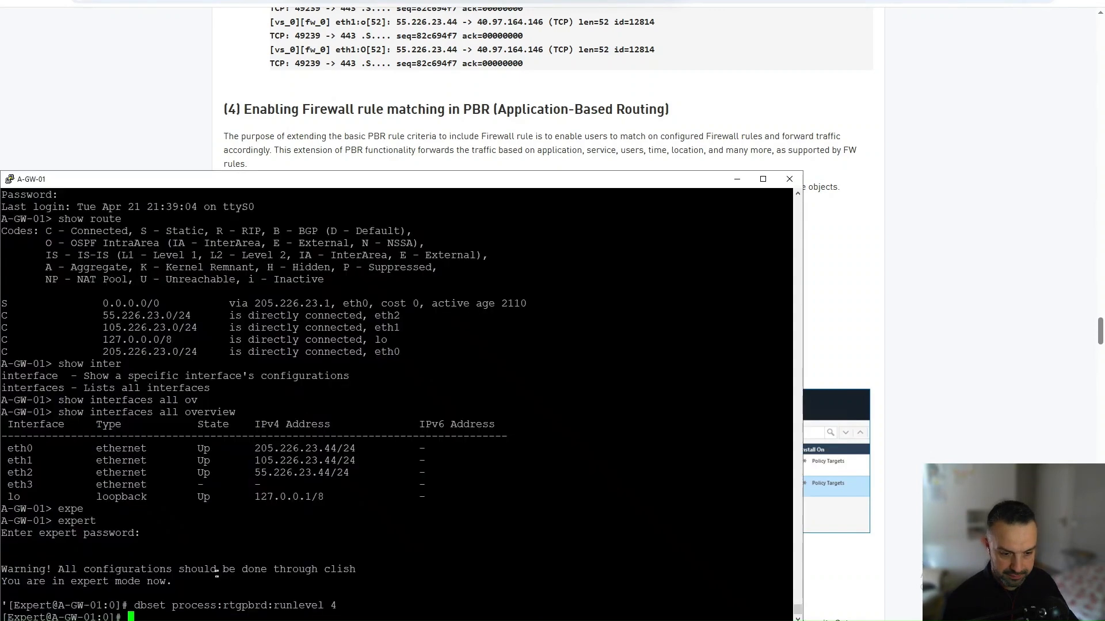
{"action": "right_click", "coordinate": [288, 426]}
Step: Run 'dbset process:rtgpbrd t' and then 'dbset :save' to store the rtgpbrd settings
{"action": "left_click", "coordinate": [157, 95]}
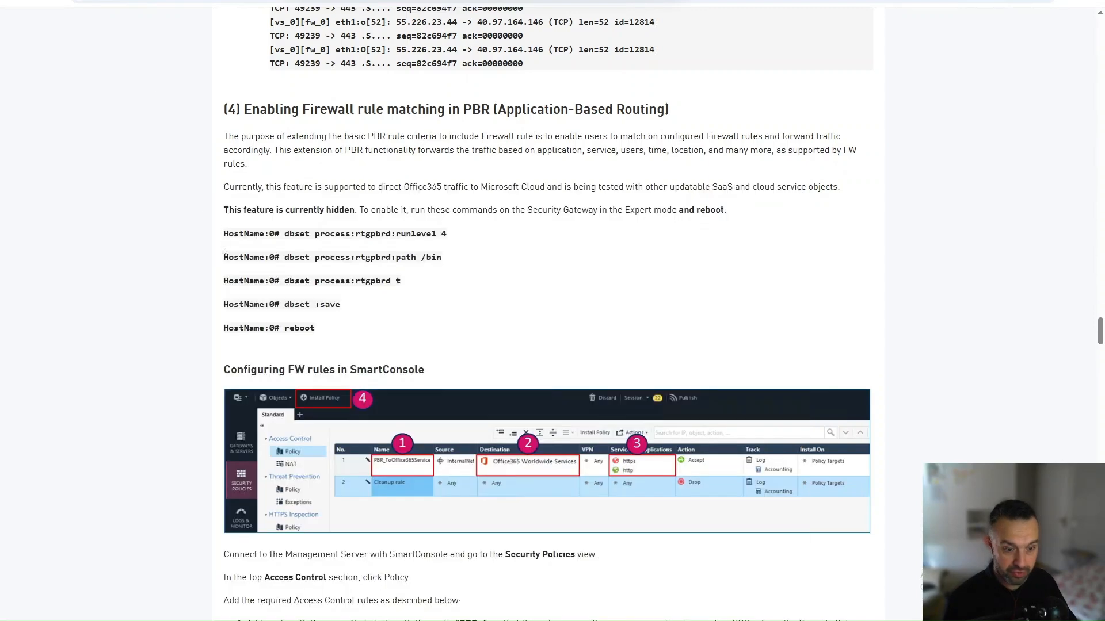
{"action": "left_click_drag", "start_coordinate": [284, 281], "coordinate": [412, 281]}
{"action": "key", "text": "ctrl+c"}
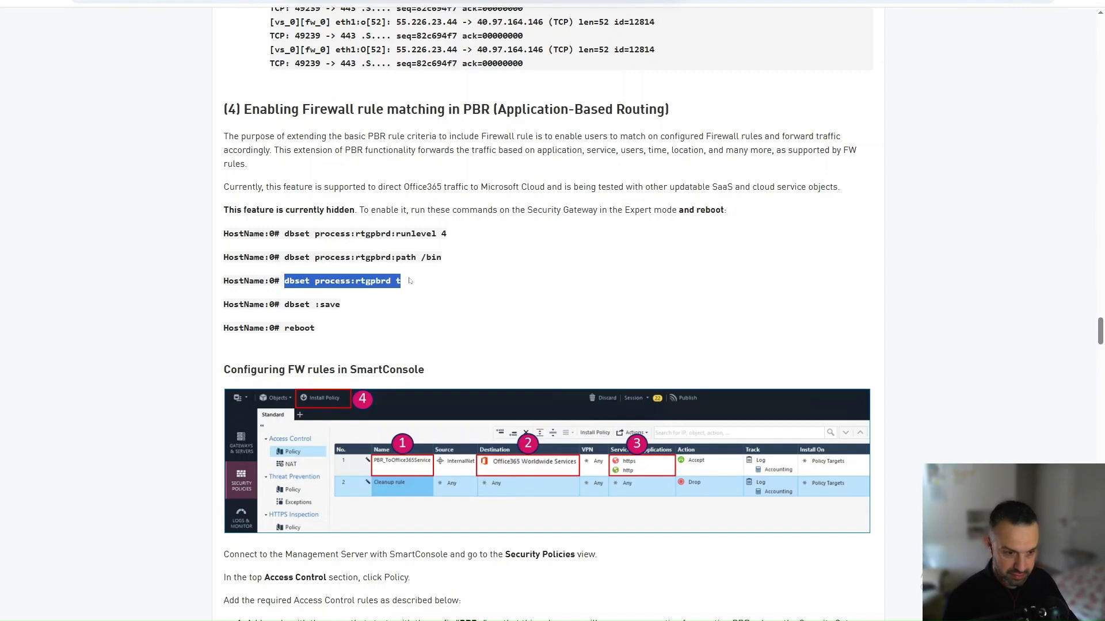
{"action": "left_click", "coordinate": [348, 620]}
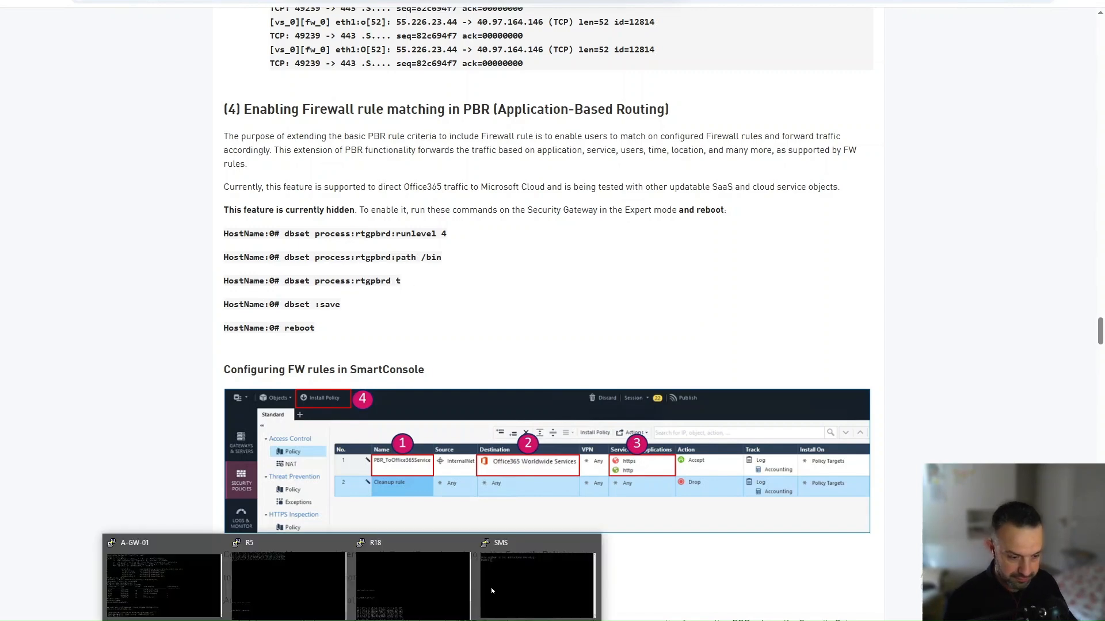
{"action": "left_click", "coordinate": [164, 584]}
{"action": "right_click", "coordinate": [289, 280]}
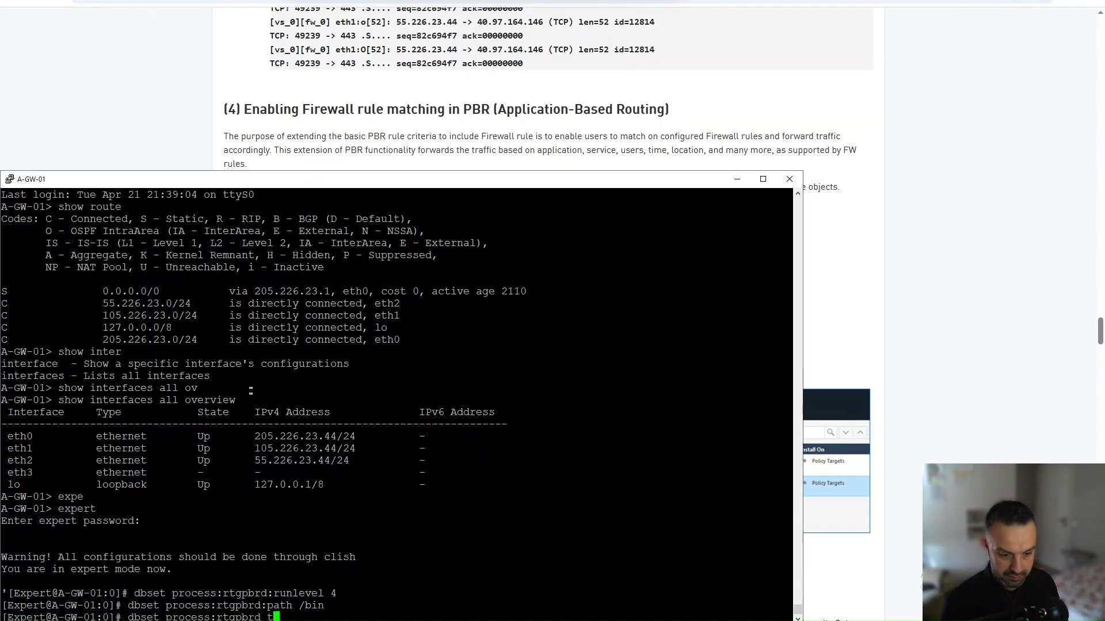
{"action": "key", "text": "Return"}
{"action": "left_click", "coordinate": [162, 122]}
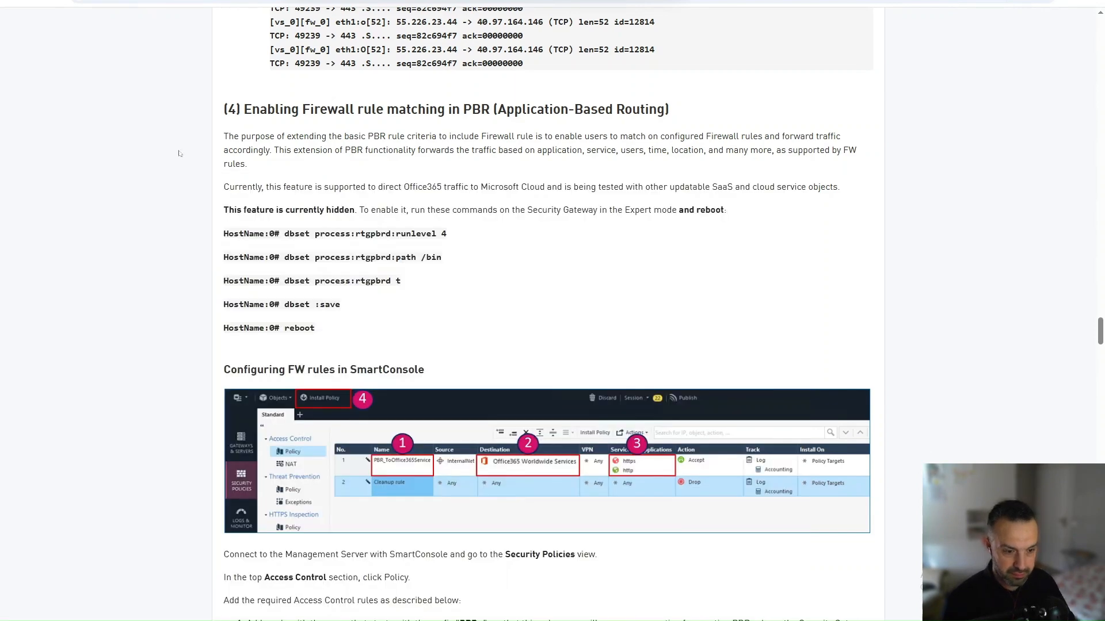
{"action": "left_click_drag", "start_coordinate": [284, 305], "coordinate": [348, 307]}
{"action": "key", "text": "ctrl+c"}
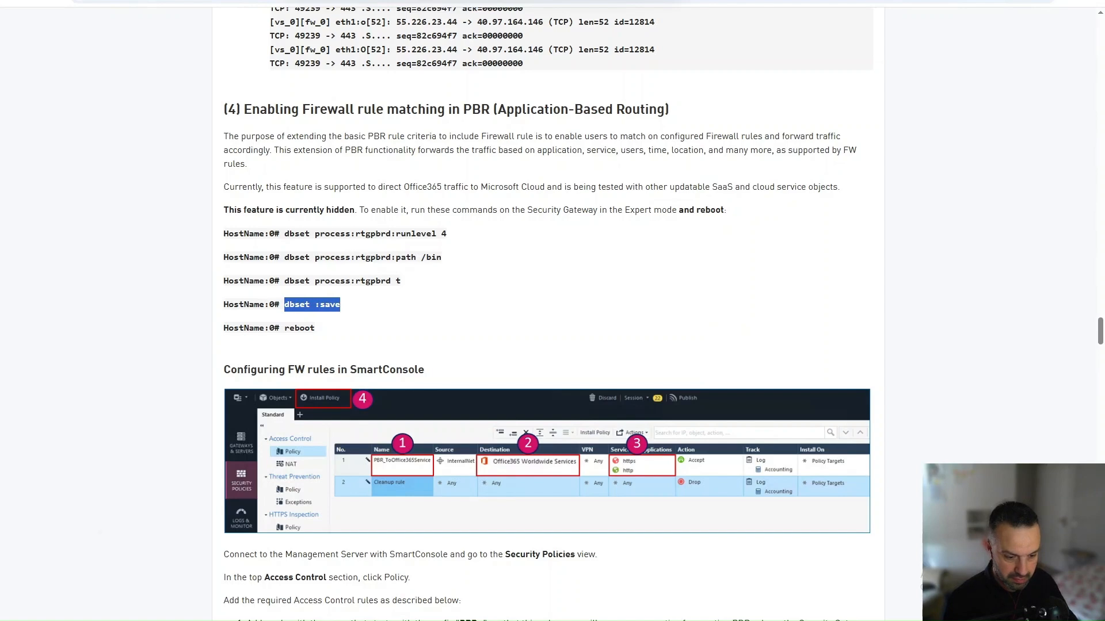
{"action": "left_click", "coordinate": [156, 590]}
{"action": "right_click", "coordinate": [304, 376]}
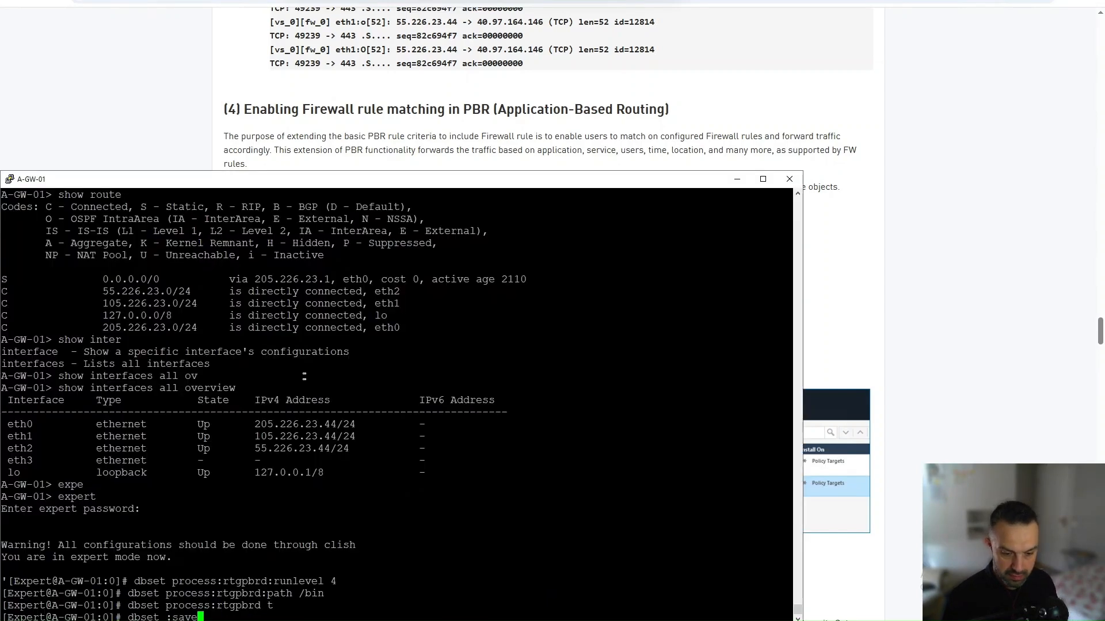
{"action": "key", "text": "Return"}
Step: Save the configuration with clish -c "save config" and exit expert mode
{"action": "type", "text": "reboot"}
{"action": "key", "text": "BackSpace"}
{"action": "key", "text": "BackSpace"}
{"action": "key", "text": "BackSpace"}
{"action": "key", "text": "BackSpace"}
{"action": "key", "text": "BackSpace"}
{"action": "key", "text": "BackSpace"}
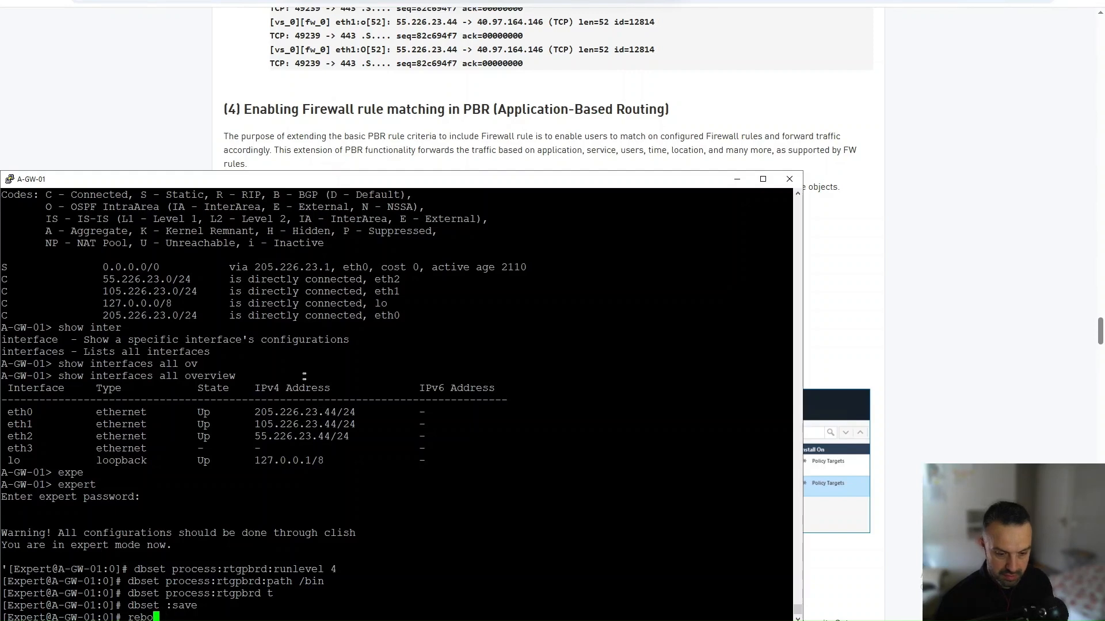
{"action": "type", "text": "clish -c "}
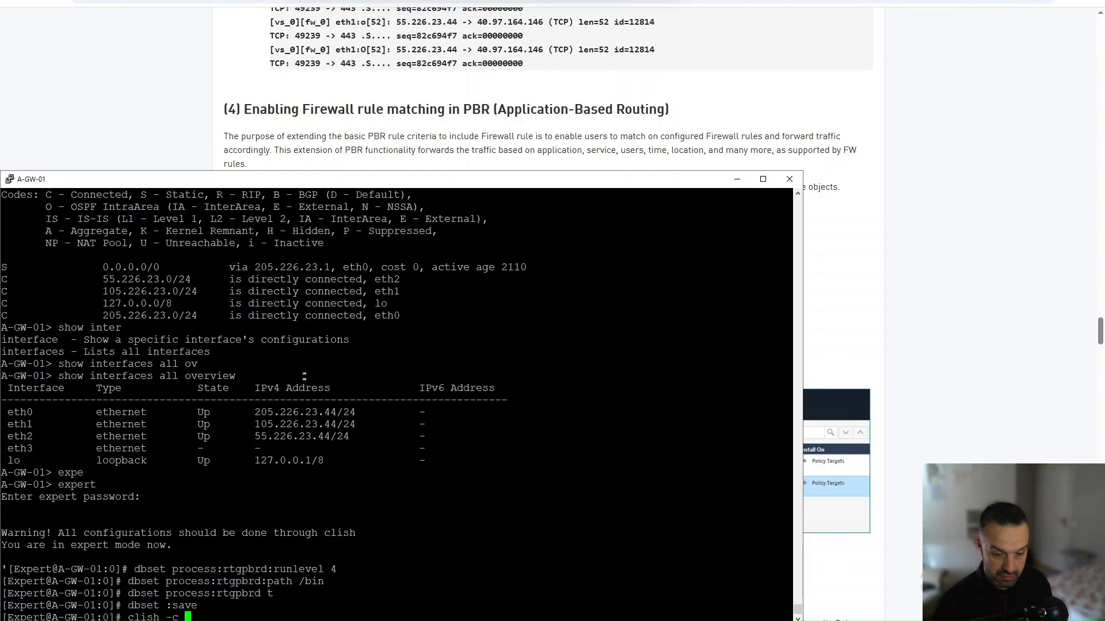
{"action": "type", "text": "\"save c"}
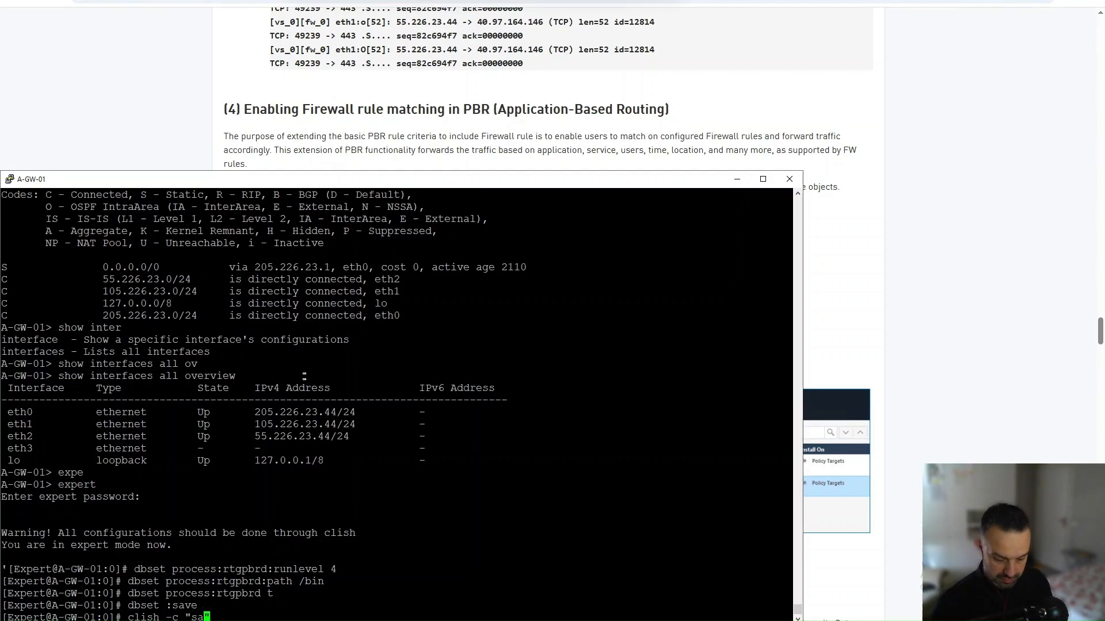
{"action": "type", "text": "onfig\""}
{"action": "key", "text": "Return"}
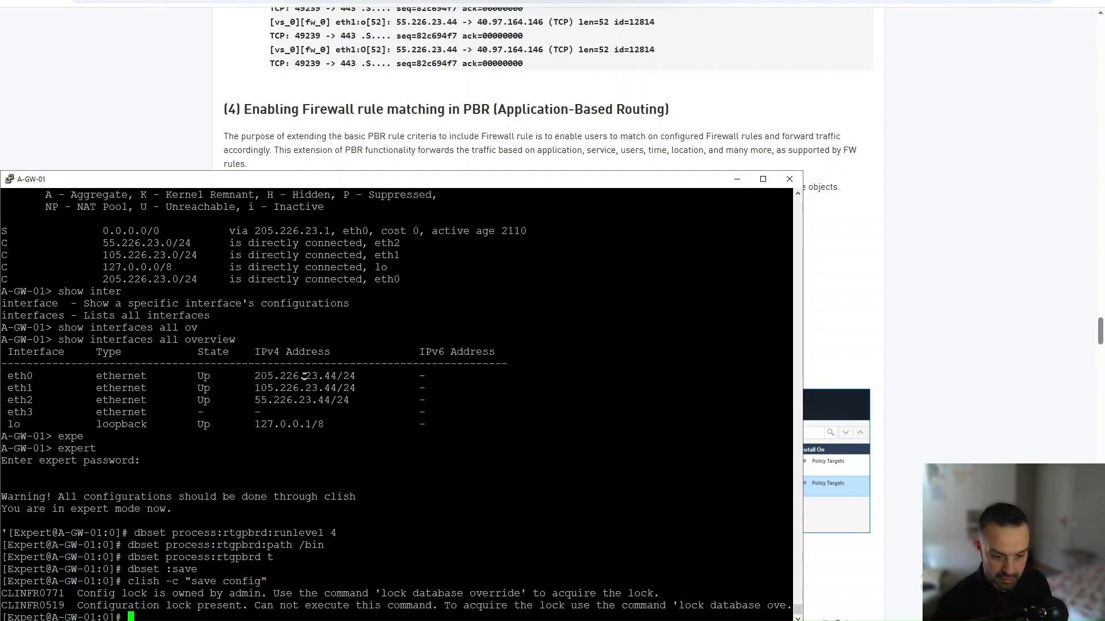
{"action": "key", "text": "Up"}
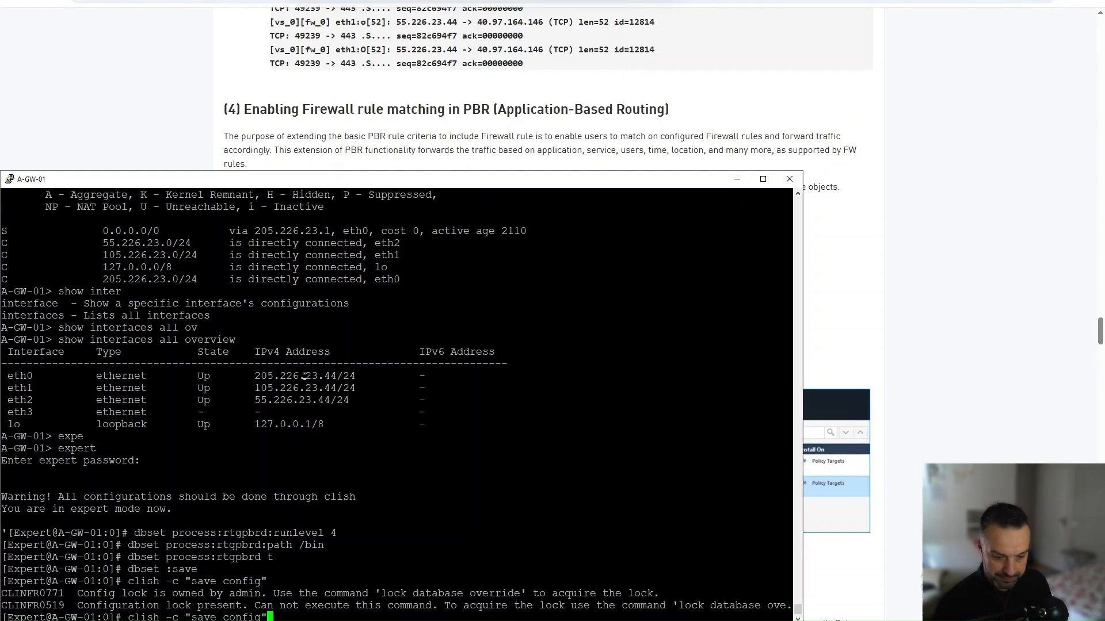
{"action": "key", "text": "BackSpace"}
{"action": "key", "text": "BackSpace"}
{"action": "key", "text": "BackSpace"}
{"action": "key", "text": "BackSpace"}
{"action": "key", "text": "BackSpace"}
{"action": "key", "text": "BackSpace"}
{"action": "key", "text": "BackSpace"}
{"action": "key", "text": "BackSpace"}
{"action": "key", "text": "BackSpace"}
{"action": "key", "text": "BackSpace"}
{"action": "key", "text": "BackSpace"}
{"action": "key", "text": "BackSpace"}
{"action": "key", "text": "BackSpace"}
{"action": "key", "text": "BackSpace"}
{"action": "key", "text": "BackSpace"}
{"action": "key", "text": "BackSpace"}
{"action": "key", "text": "BackSpace"}
{"action": "key", "text": "BackSpace"}
{"action": "key", "text": "BackSpace"}
{"action": "key", "text": "BackSpace"}
{"action": "type", "text": "exit"}
{"action": "key", "text": "Return"}
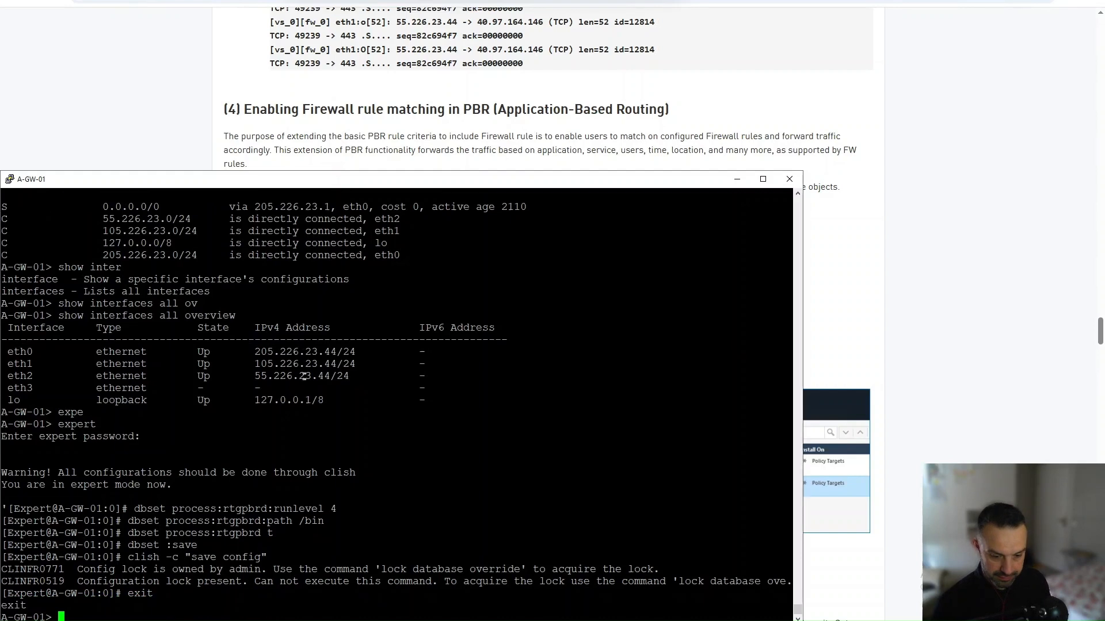
Step: Override the database lock and run save config in clish
{"action": "type", "text": "lock"}
{"action": "key", "text": "Tab"}
{"action": "key", "text": "Tab"}
{"action": "key", "text": "Tab"}
{"action": "key", "text": "Tab"}
{"action": "key", "text": "Tab"}
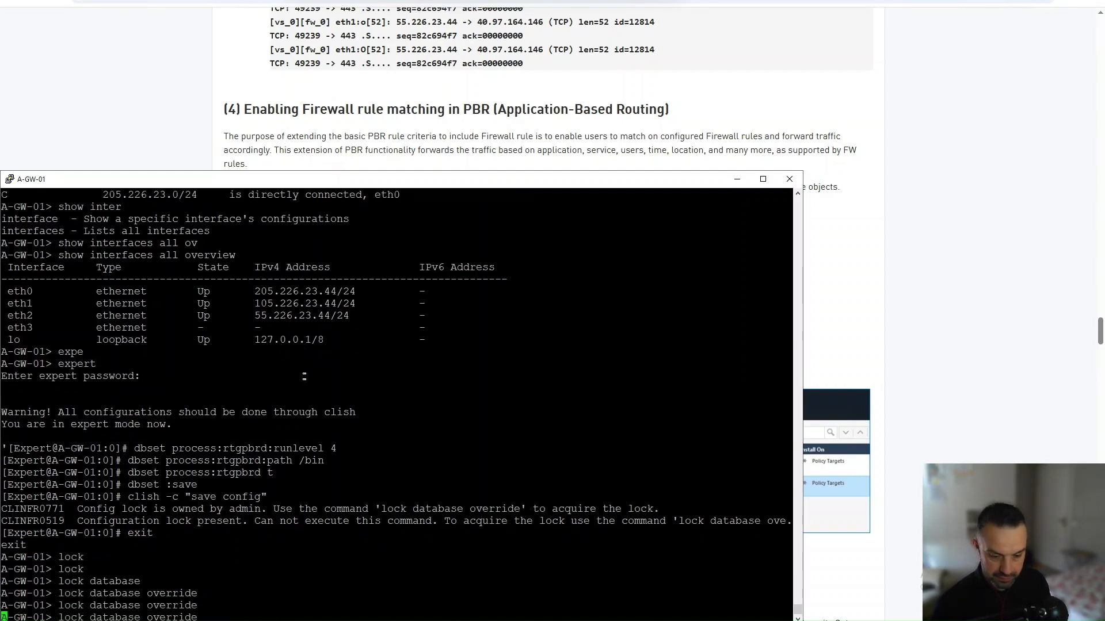
{"action": "key", "text": "Return"}
{"action": "type", "text": "save con"}
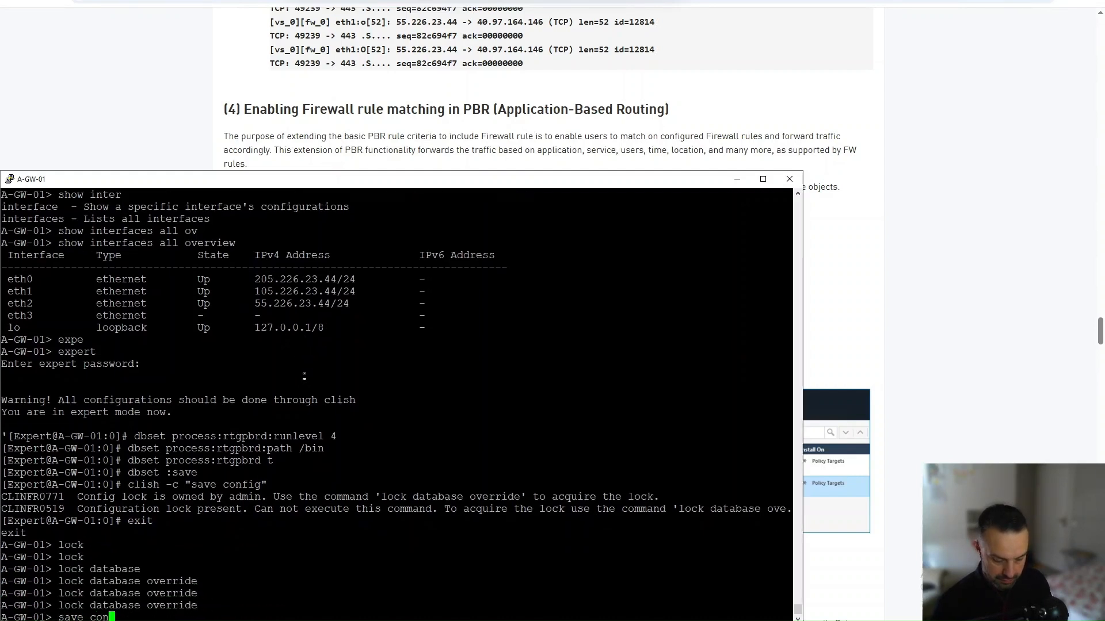
{"action": "type", "text": "fig"}
{"action": "key", "text": "Return"}
Step: Reboot the gateway and confirm the restart with y
{"action": "type", "text": "reb"}
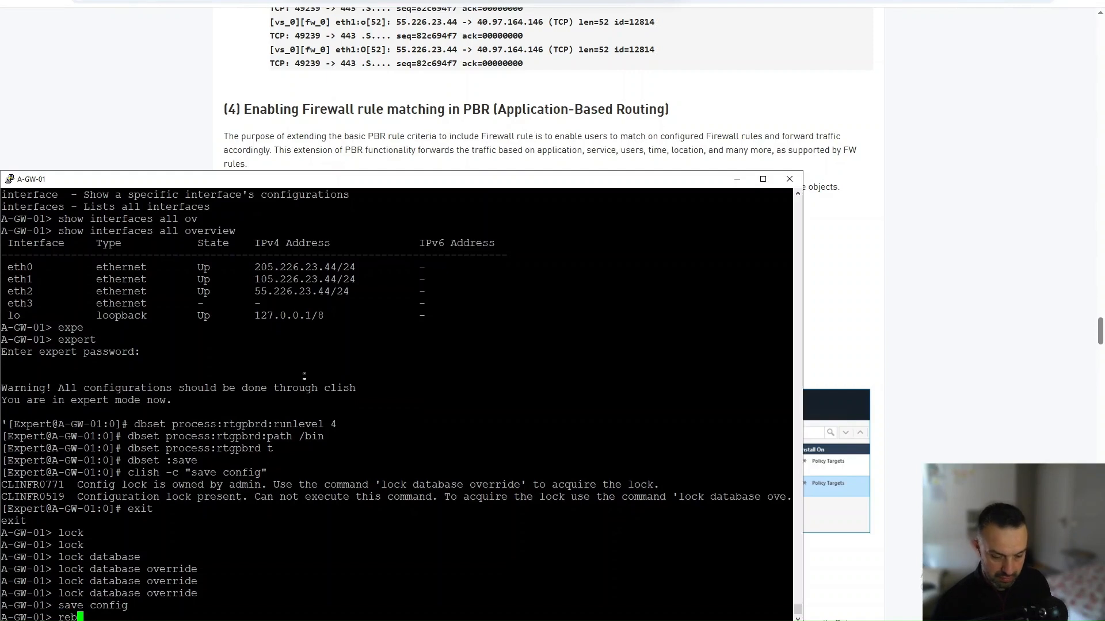
{"action": "type", "text": "oo"}
{"action": "key", "text": "Tab"}
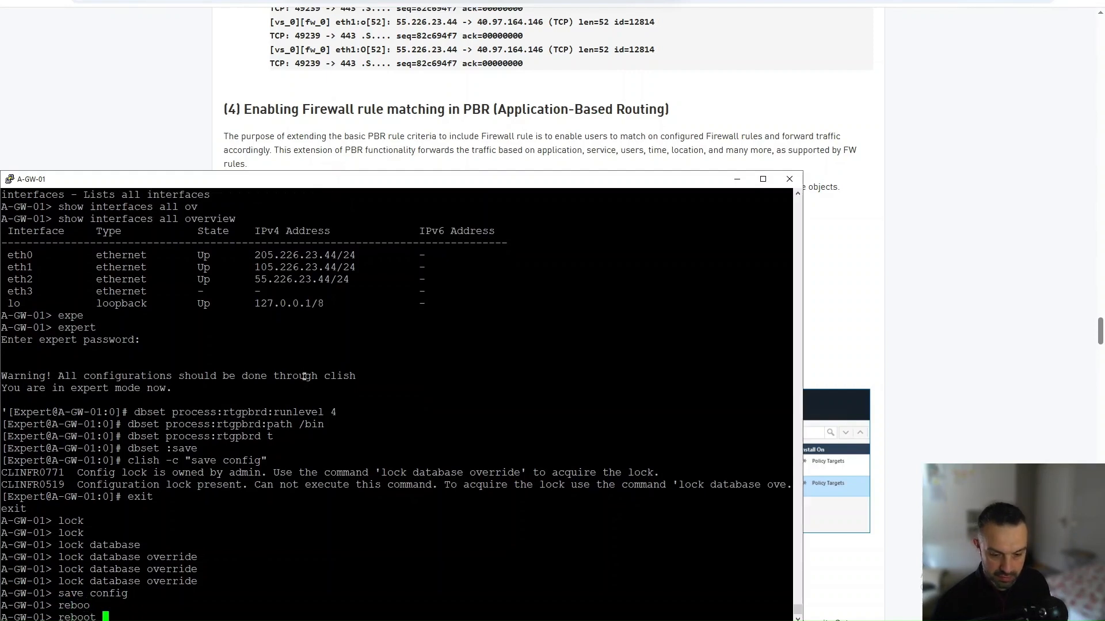
{"action": "key", "text": "Return"}
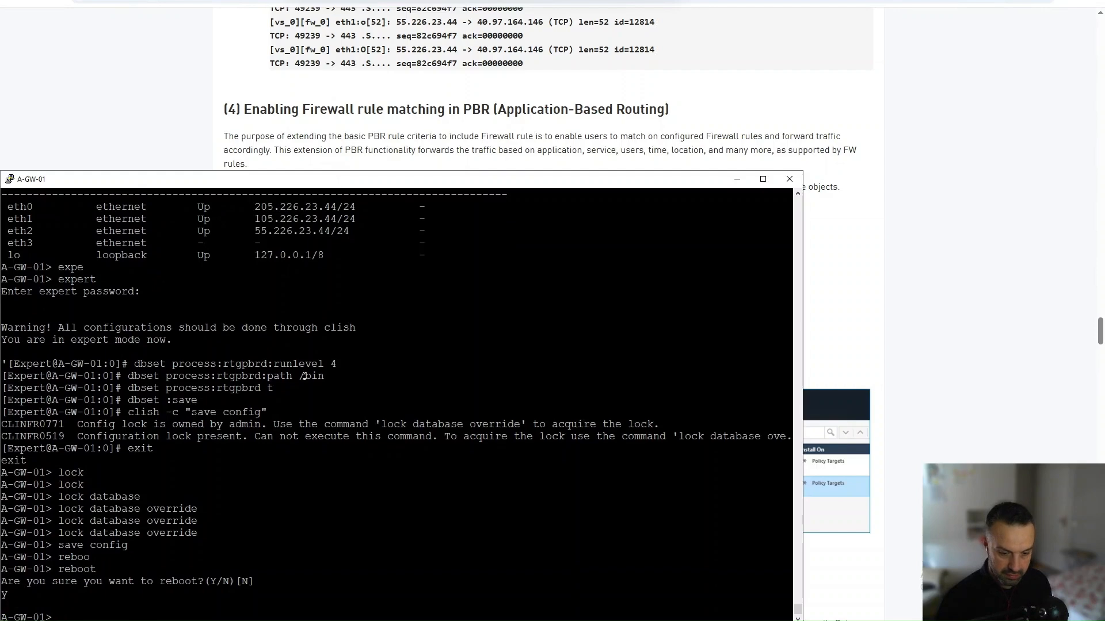
{"action": "type", "text": "y"}
{"action": "key", "text": "Return"}
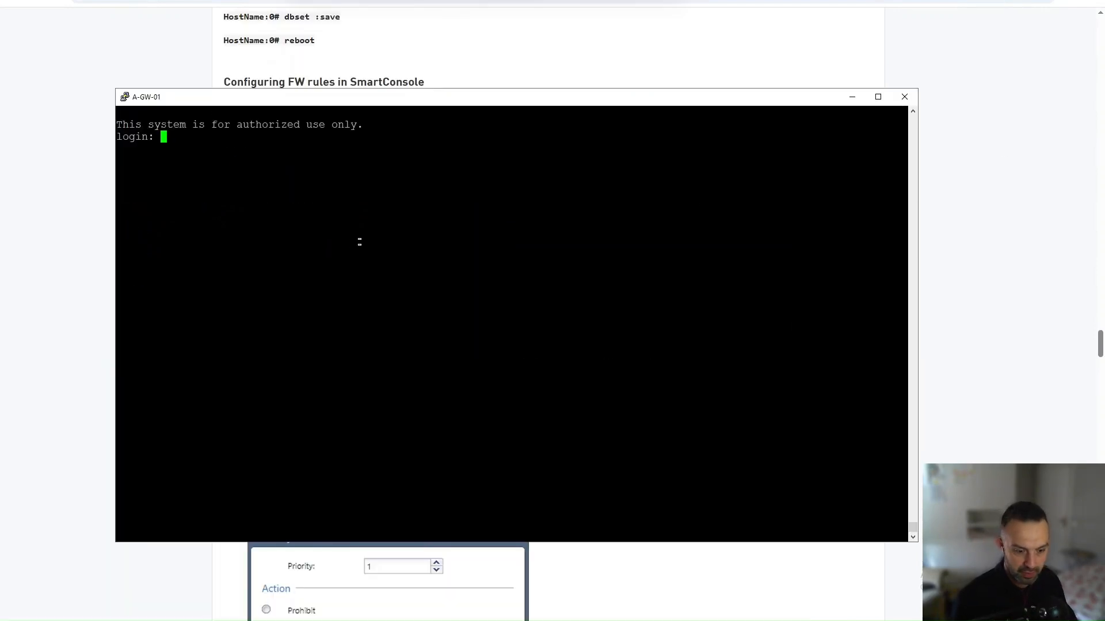
Step: Highlight the required PBR_ rule-name prefix in the guide, then return to SmartConsole's Security Policies
{"action": "left_click", "coordinate": [495, 580]}
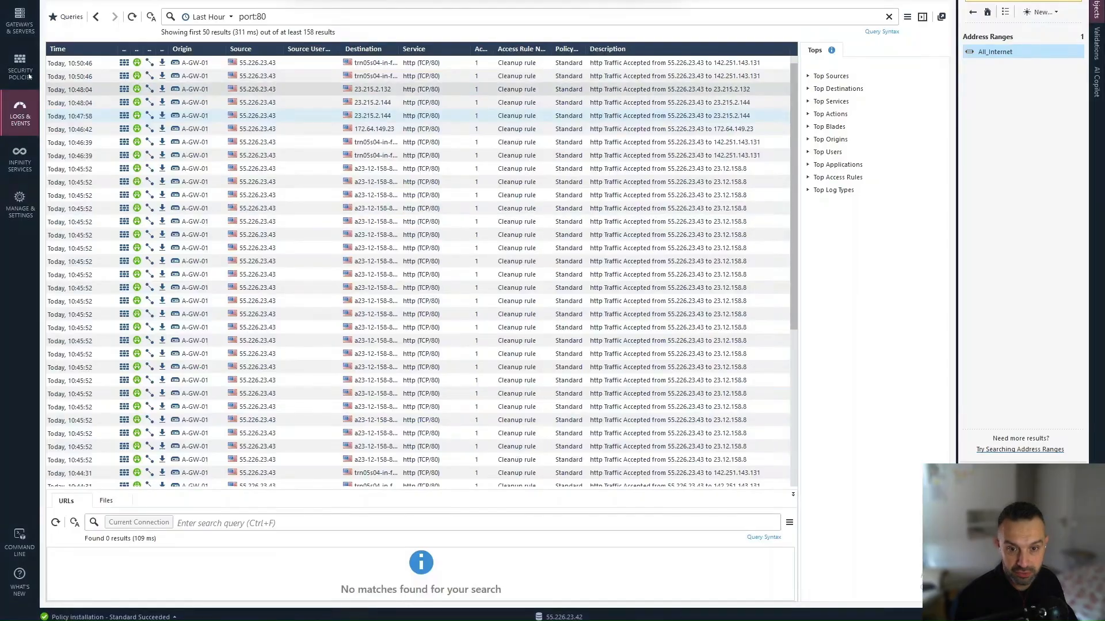
{"action": "left_click", "coordinate": [26, 70]}
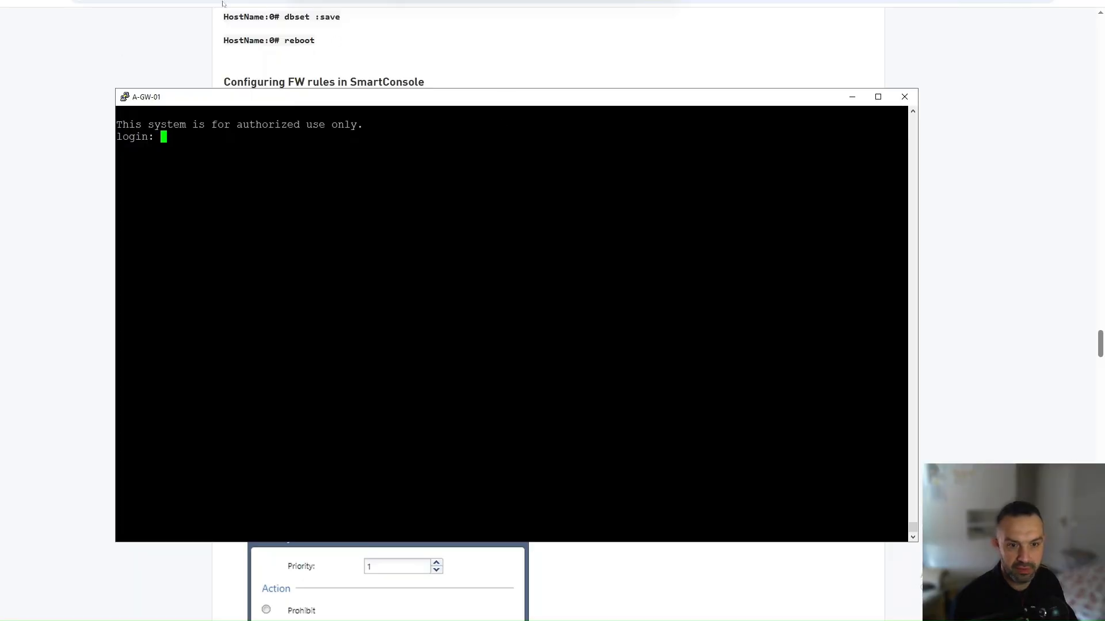
{"action": "left_click", "coordinate": [52, 147]}
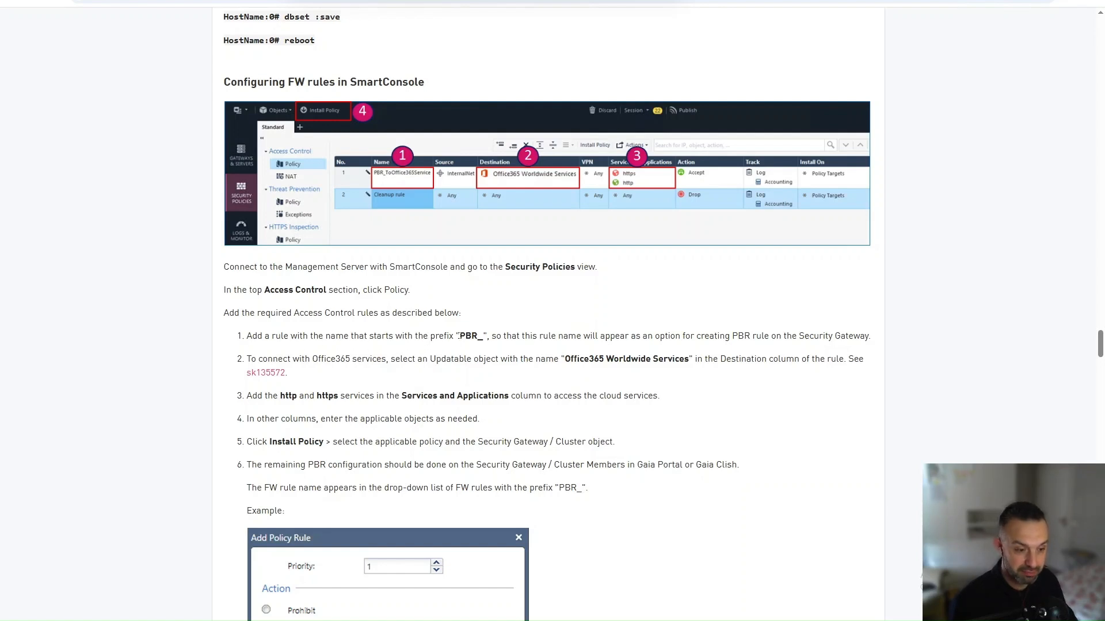
{"action": "left_click_drag", "start_coordinate": [460, 336], "coordinate": [484, 337]}
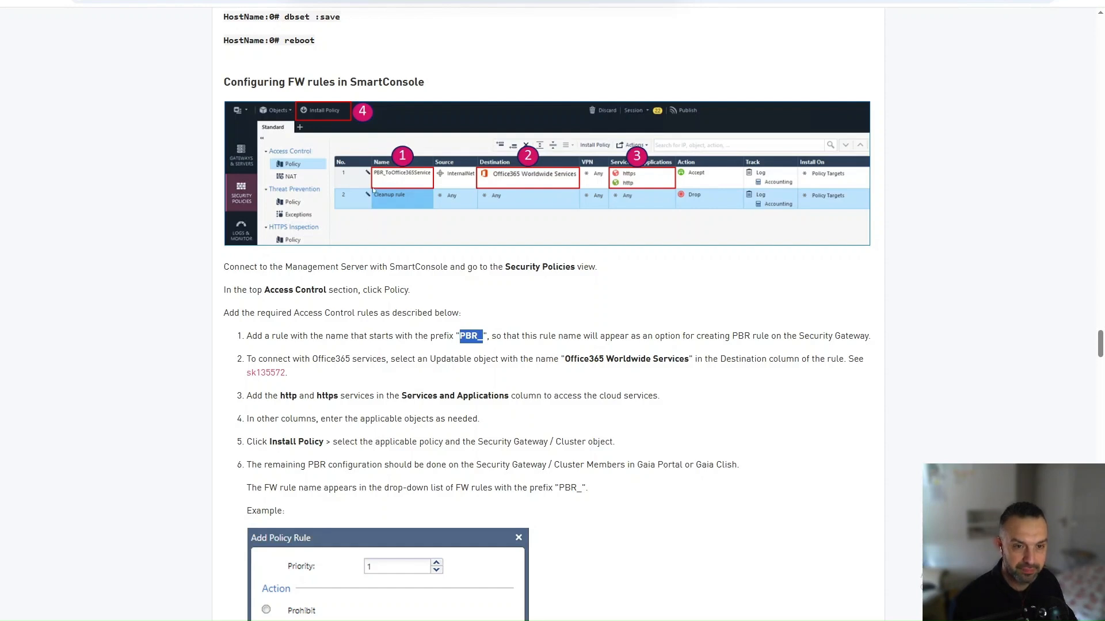
{"action": "key", "text": "alt+Tab"}
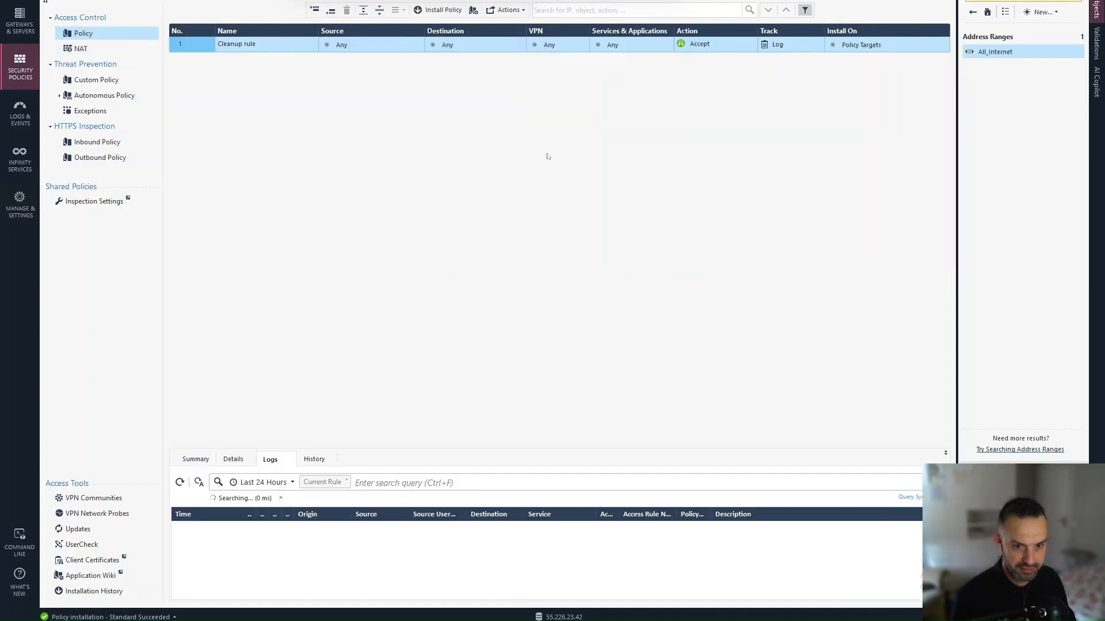
{"action": "left_click", "coordinate": [91, 51]}
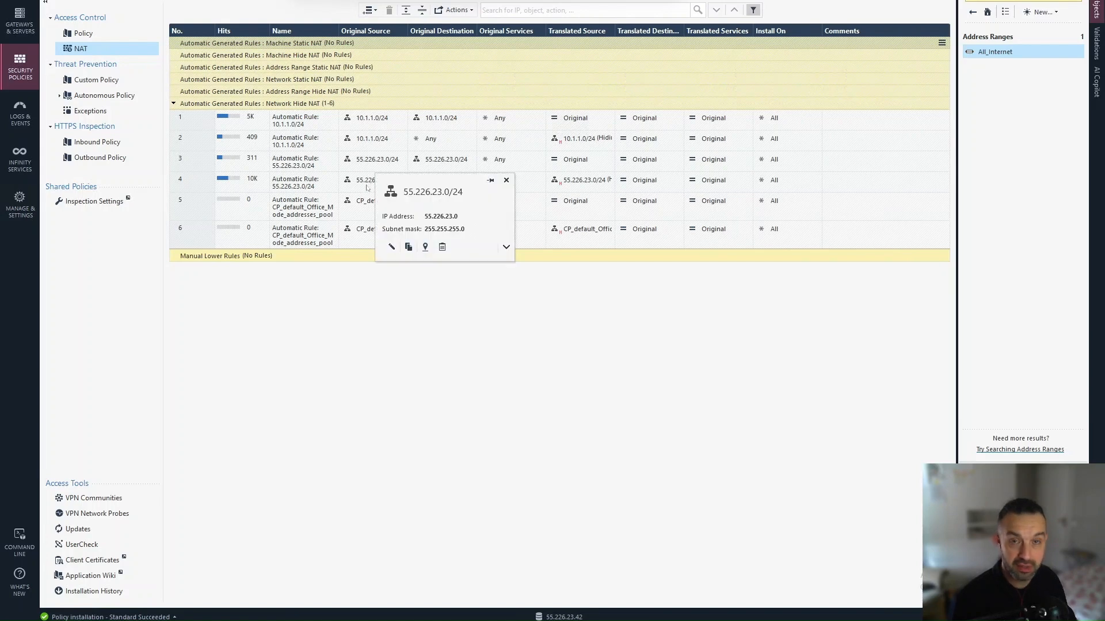
{"action": "mouse_move", "coordinate": [367, 188]}
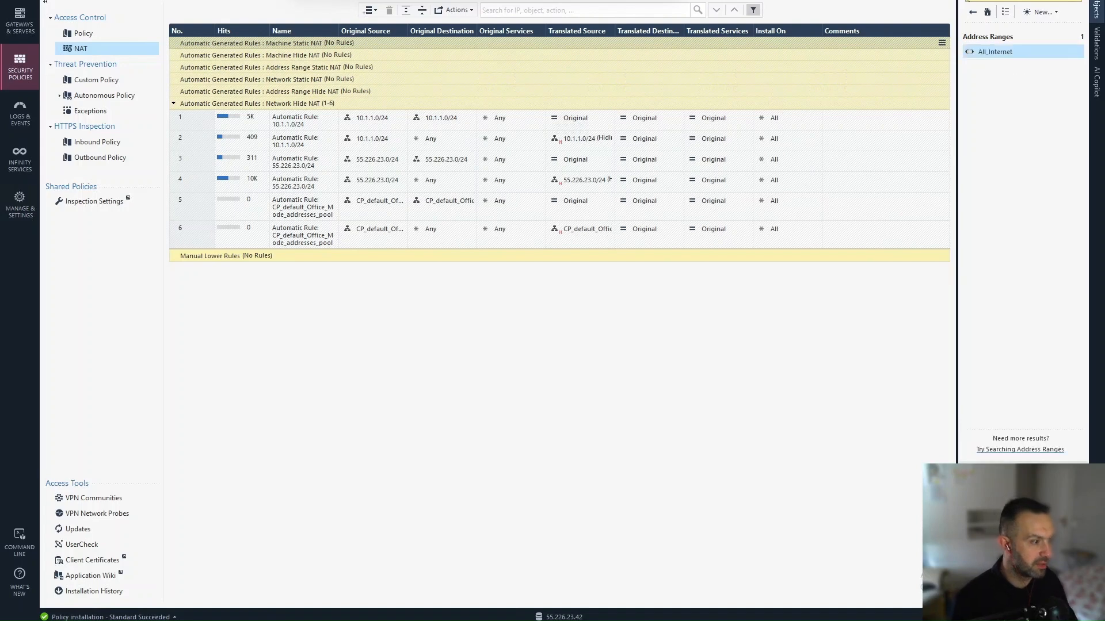
{"action": "left_click", "coordinate": [986, 12]}
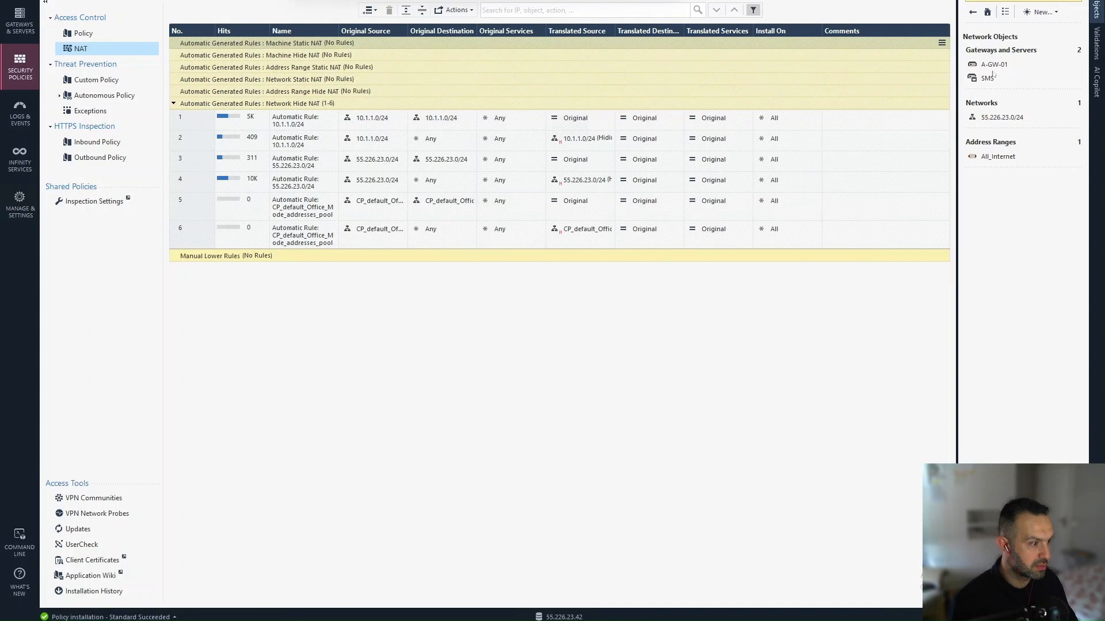
{"action": "left_click", "coordinate": [999, 117]}
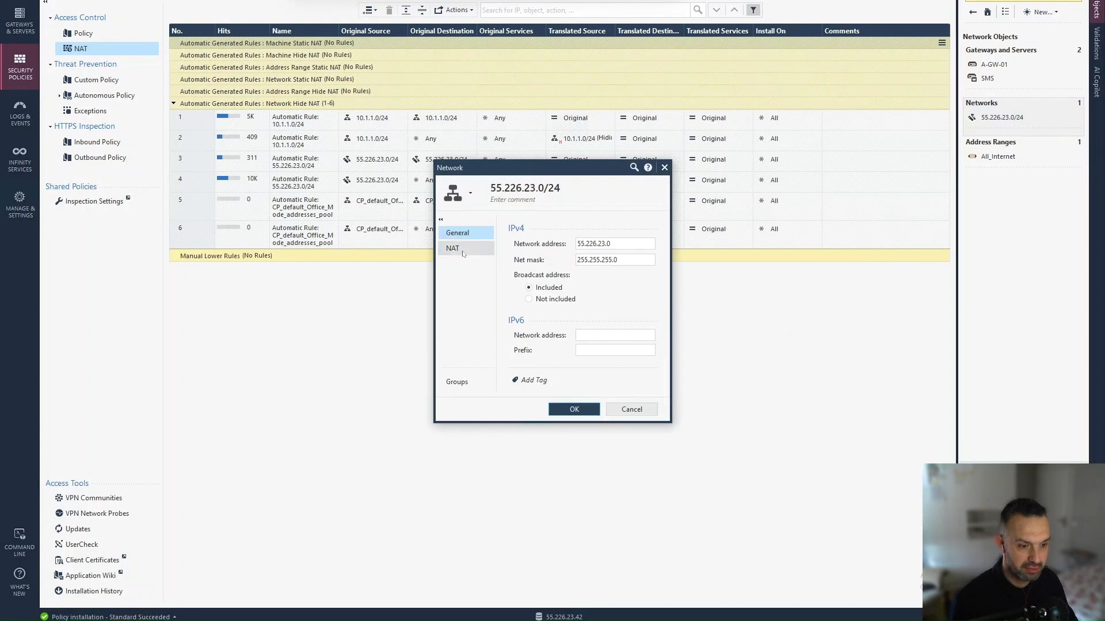
{"action": "left_click", "coordinate": [466, 249]}
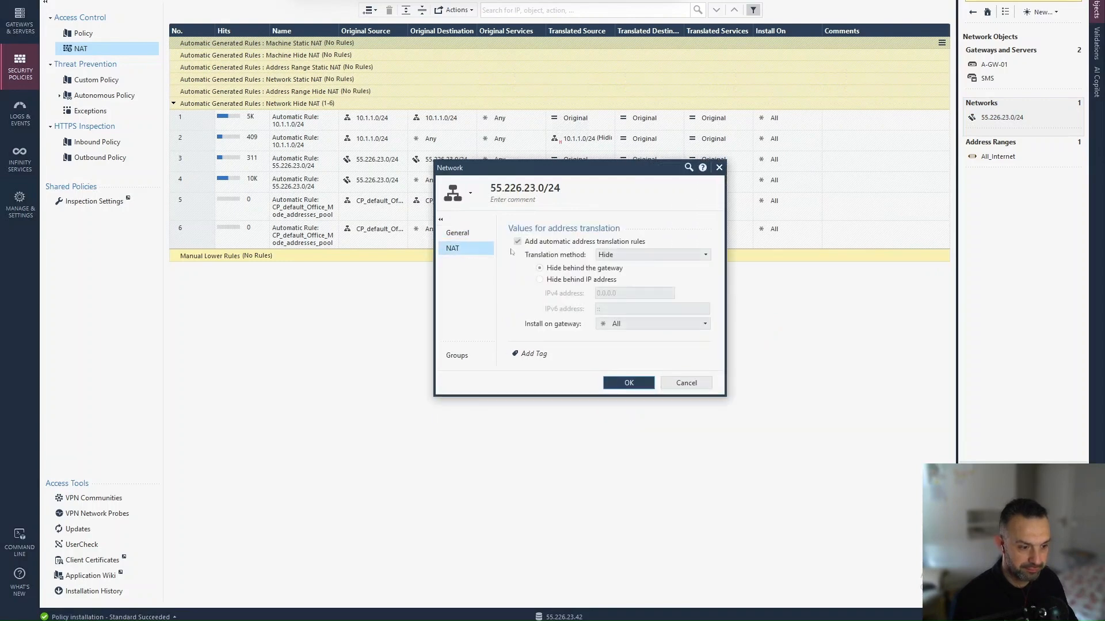
{"action": "left_click", "coordinate": [681, 384]}
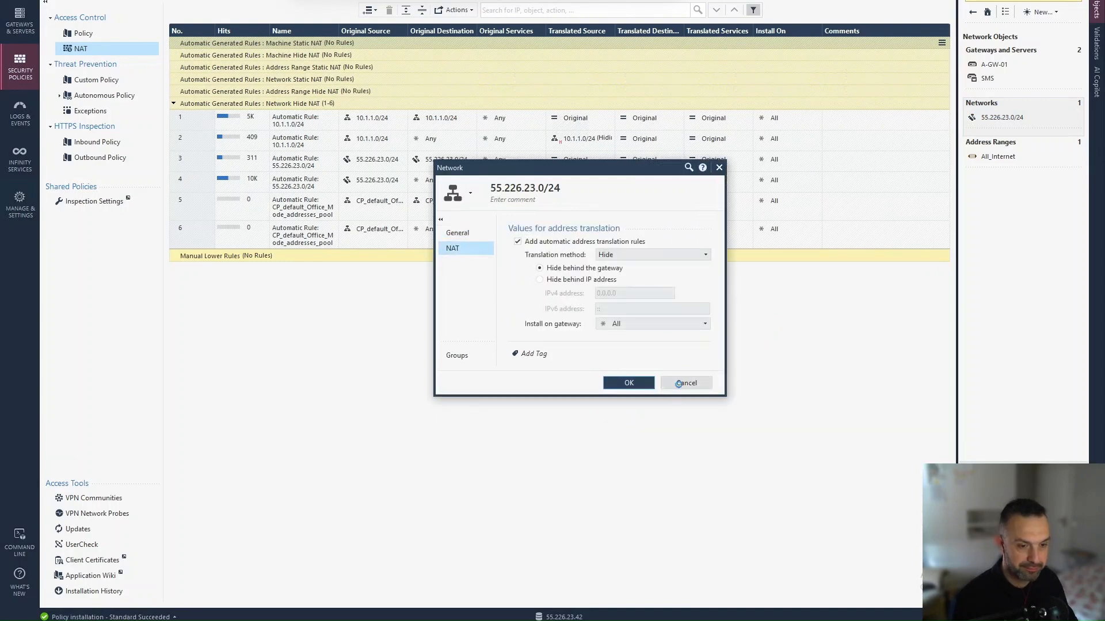
{"action": "left_click", "coordinate": [83, 33]}
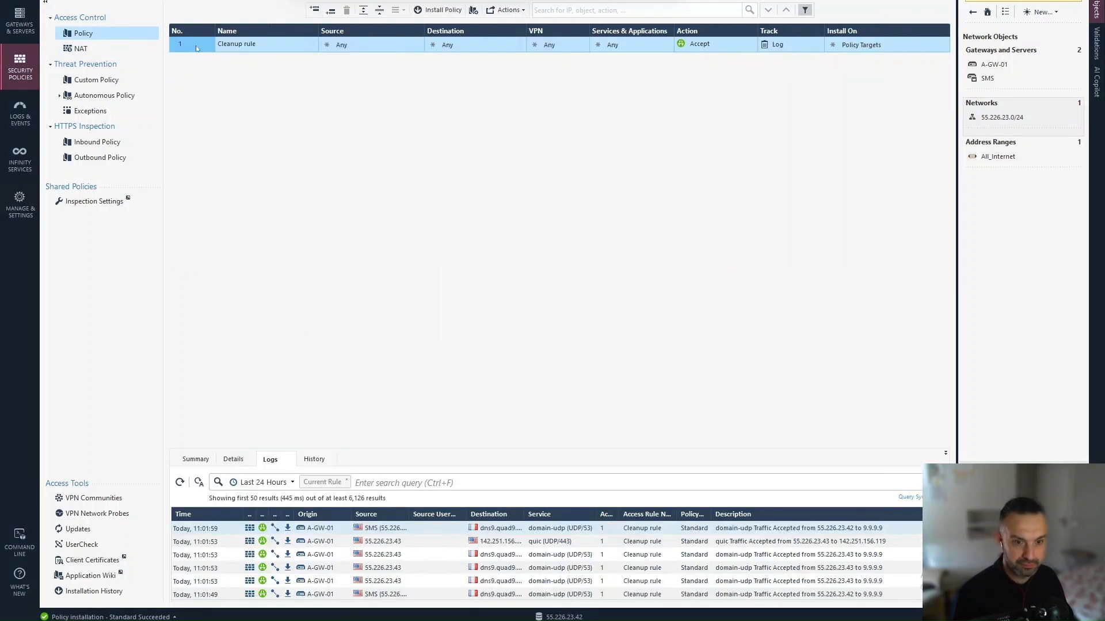
Step: Add rule PBR_Google_Apple above Cleanup with source network 55.226.23.0/24
{"action": "right_click", "coordinate": [198, 44]}
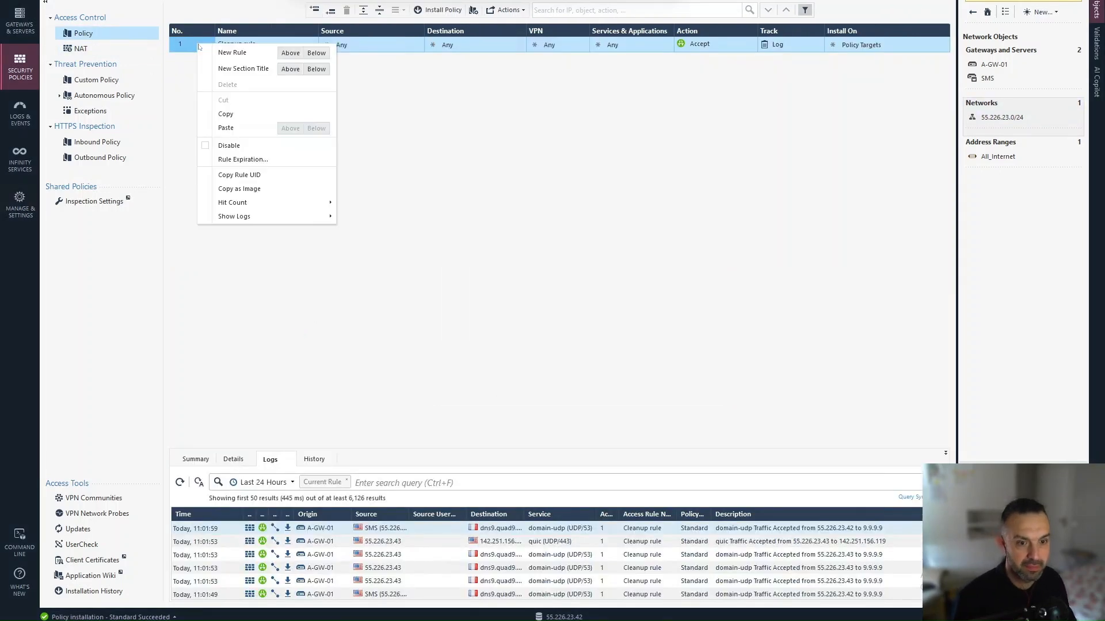
{"action": "left_click", "coordinate": [295, 54]}
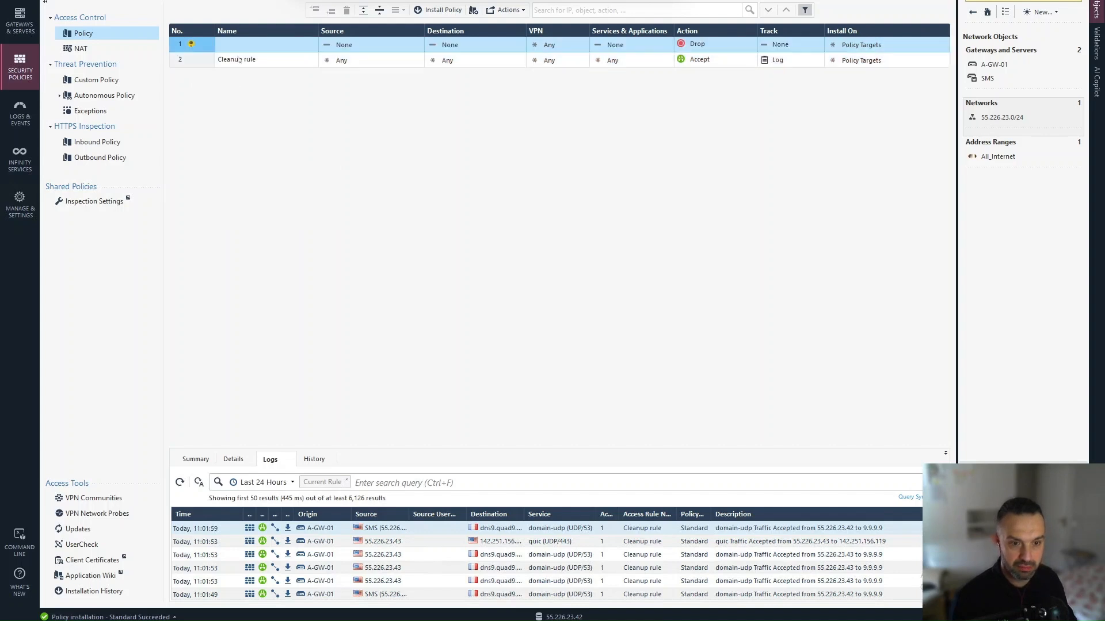
{"action": "double_click", "coordinate": [244, 45]}
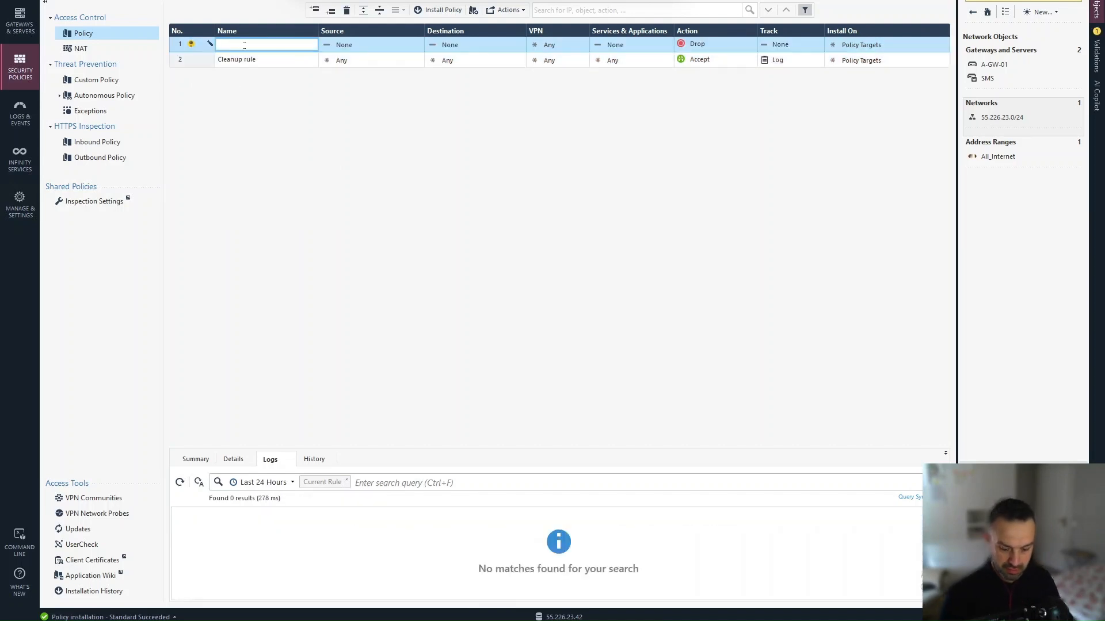
{"action": "type", "text": "PBR"}
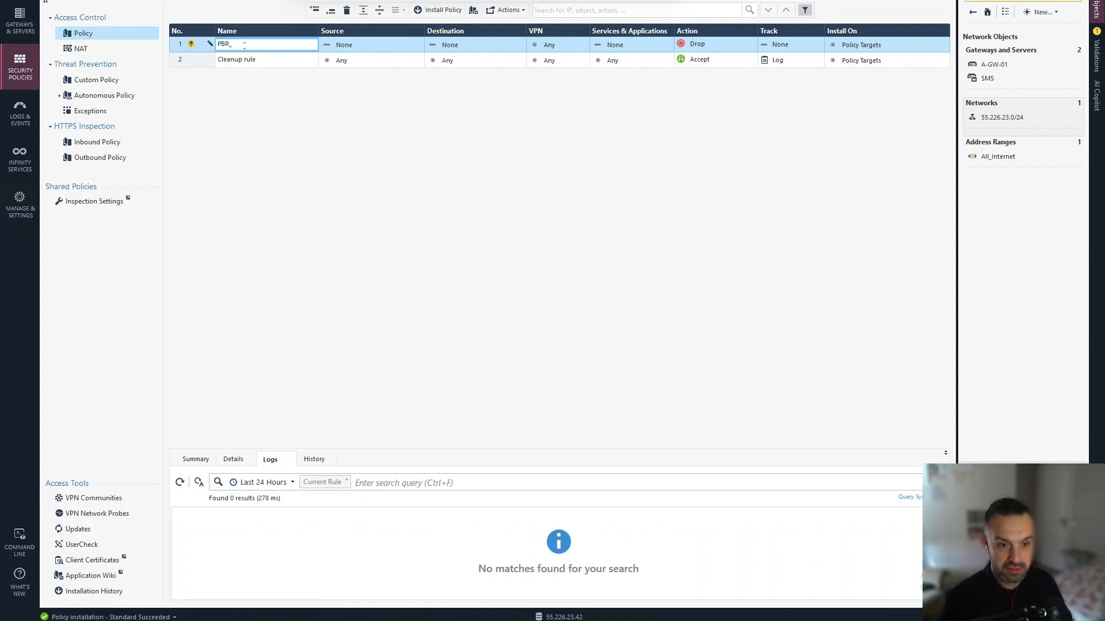
{"action": "type", "text": "_Google"}
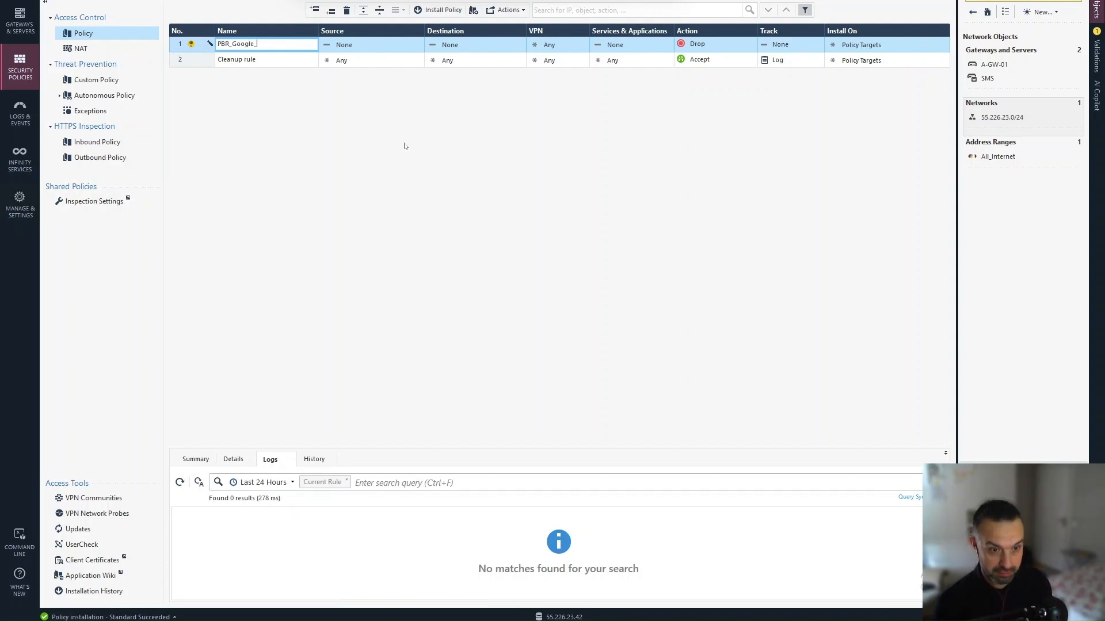
{"action": "type", "text": "_Apple"}
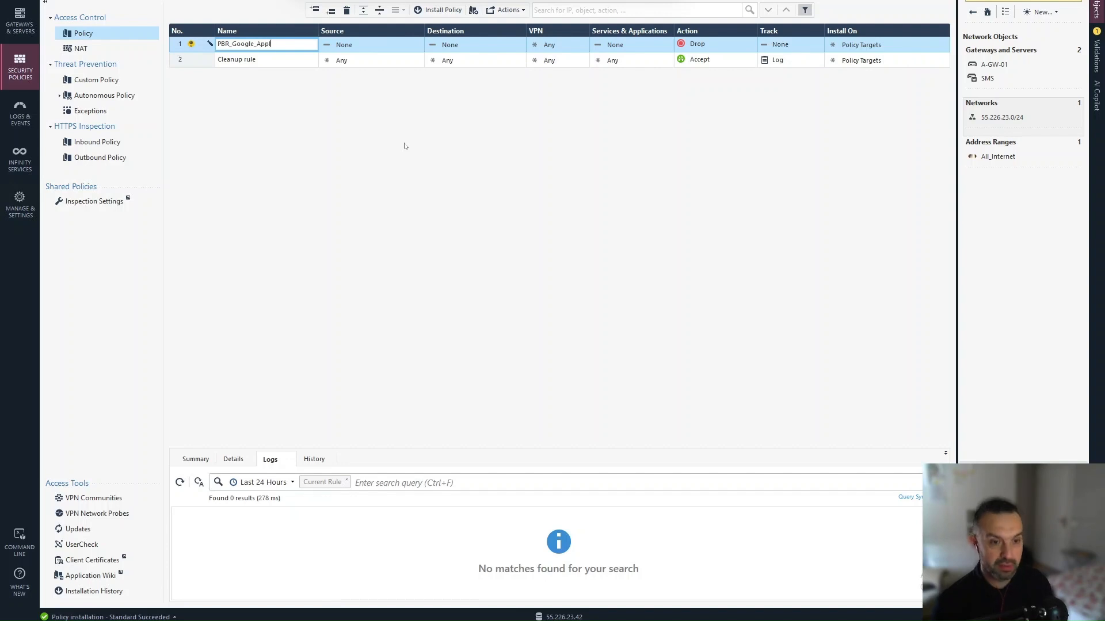
{"action": "left_click", "coordinate": [419, 42]}
{"action": "left_click", "coordinate": [418, 43]}
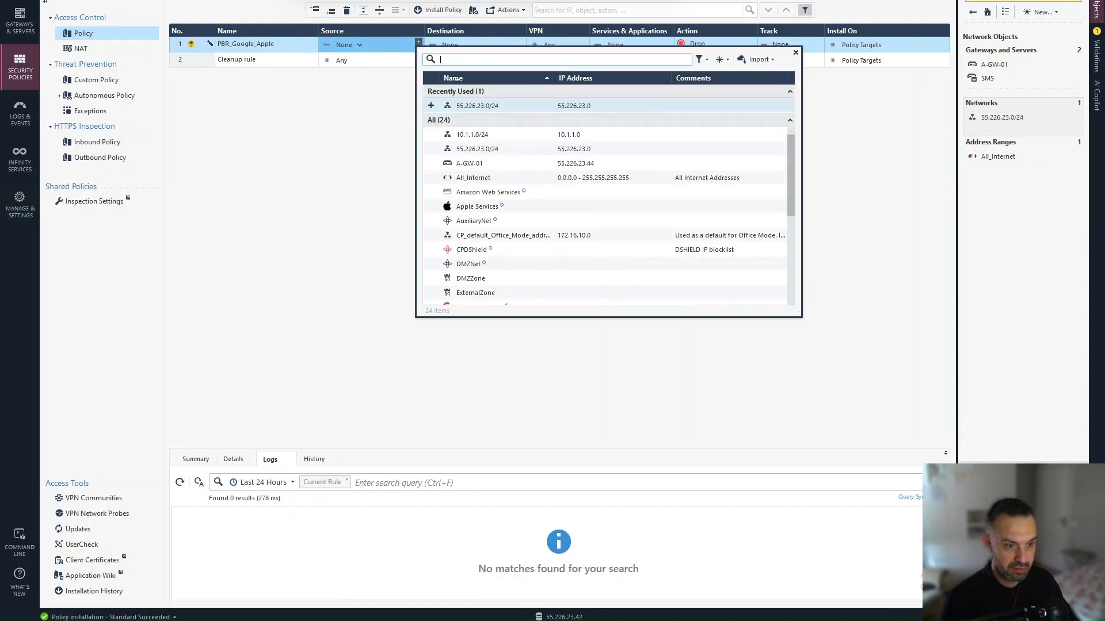
{"action": "left_click", "coordinate": [430, 106]}
{"action": "left_click", "coordinate": [309, 130]}
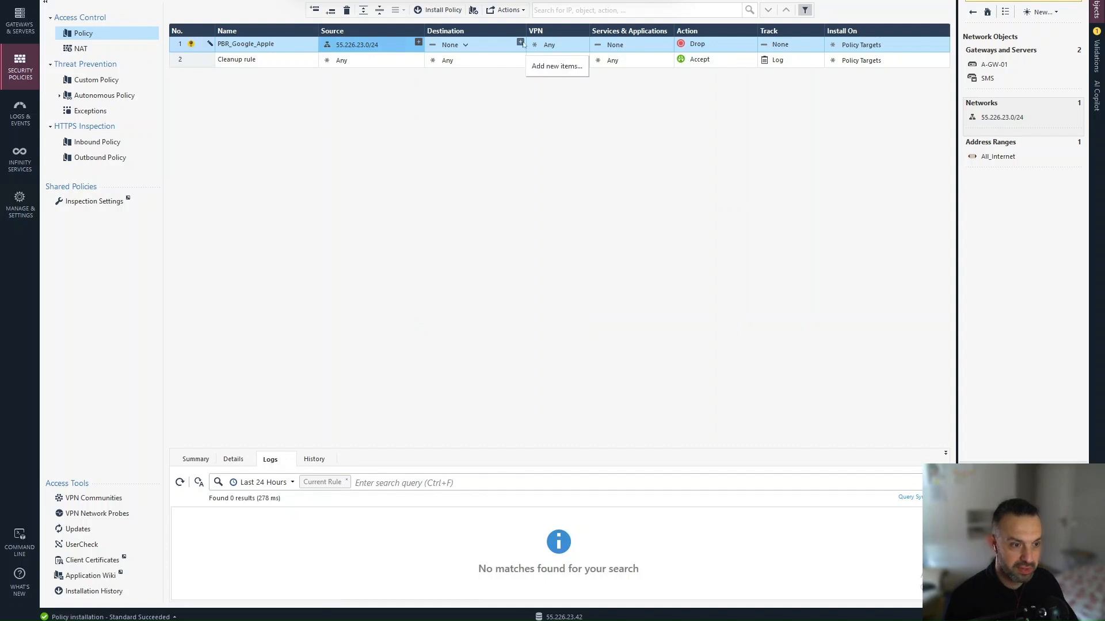
Step: Add the G Suite Services updatable object to the rule's destination
{"action": "left_click", "coordinate": [522, 43]}
{"action": "left_click", "coordinate": [520, 43]}
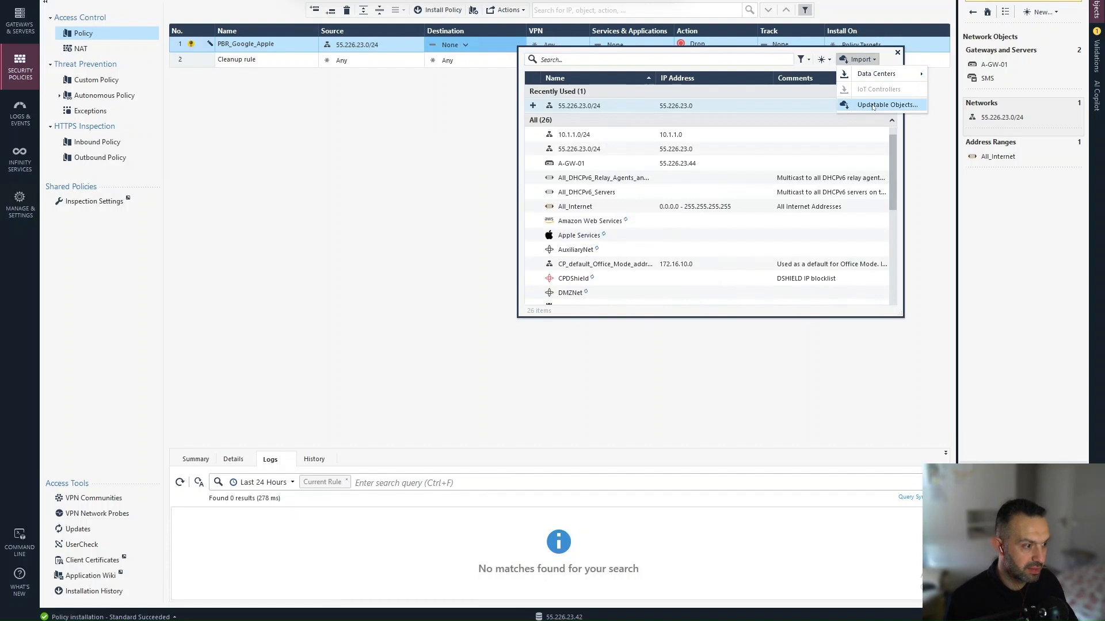
{"action": "left_click", "coordinate": [870, 105]}
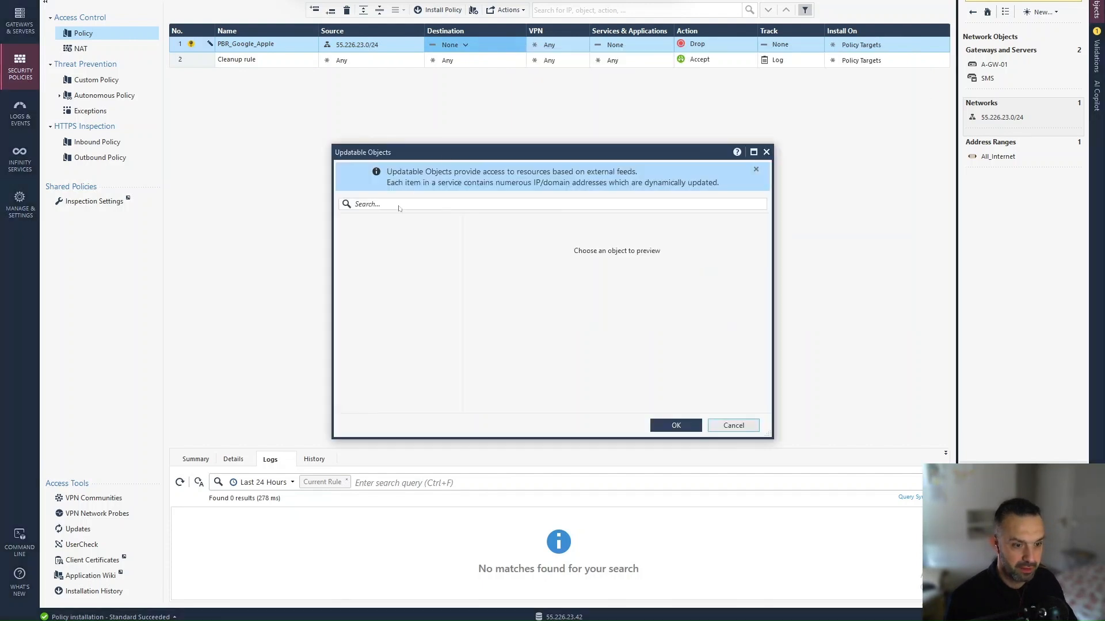
{"action": "left_click", "coordinate": [372, 204]}
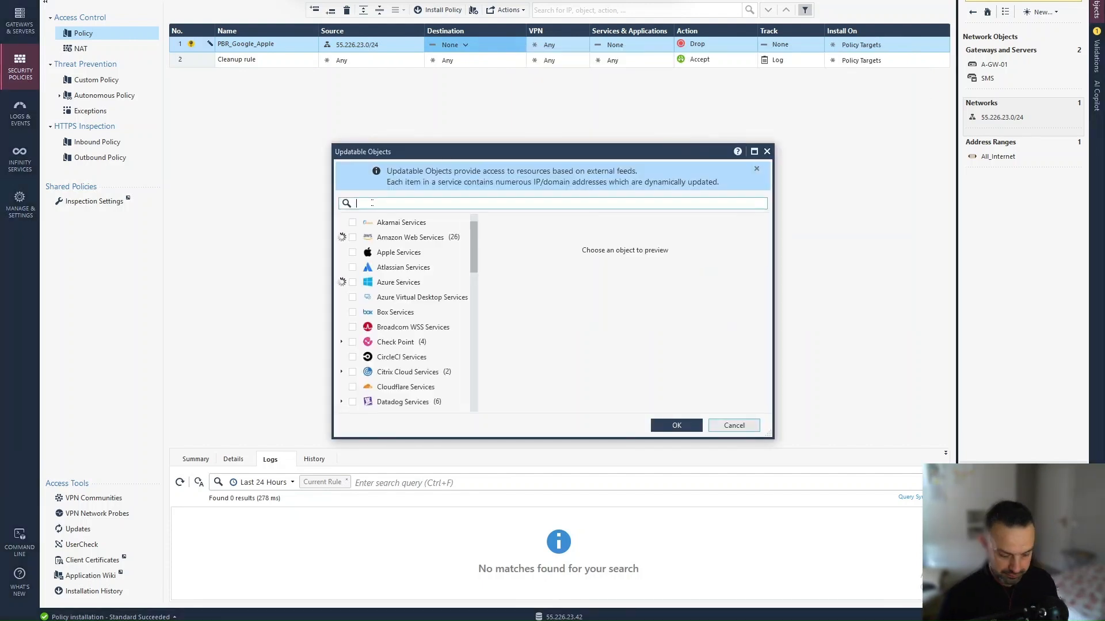
{"action": "type", "text": "goo"}
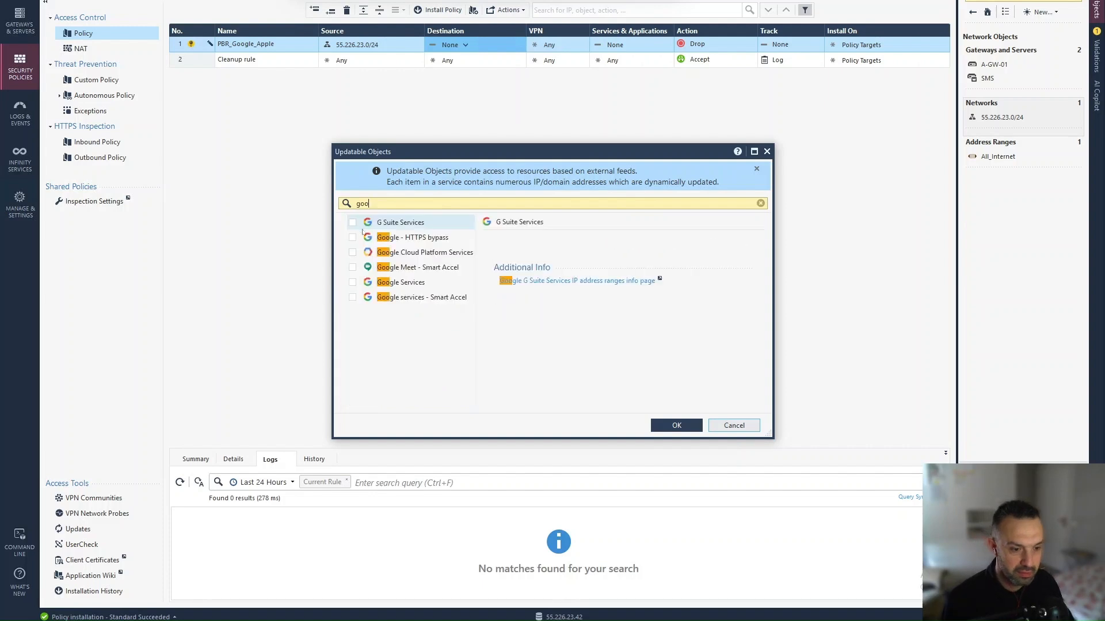
{"action": "left_click", "coordinate": [353, 223]}
{"action": "left_click", "coordinate": [690, 426]}
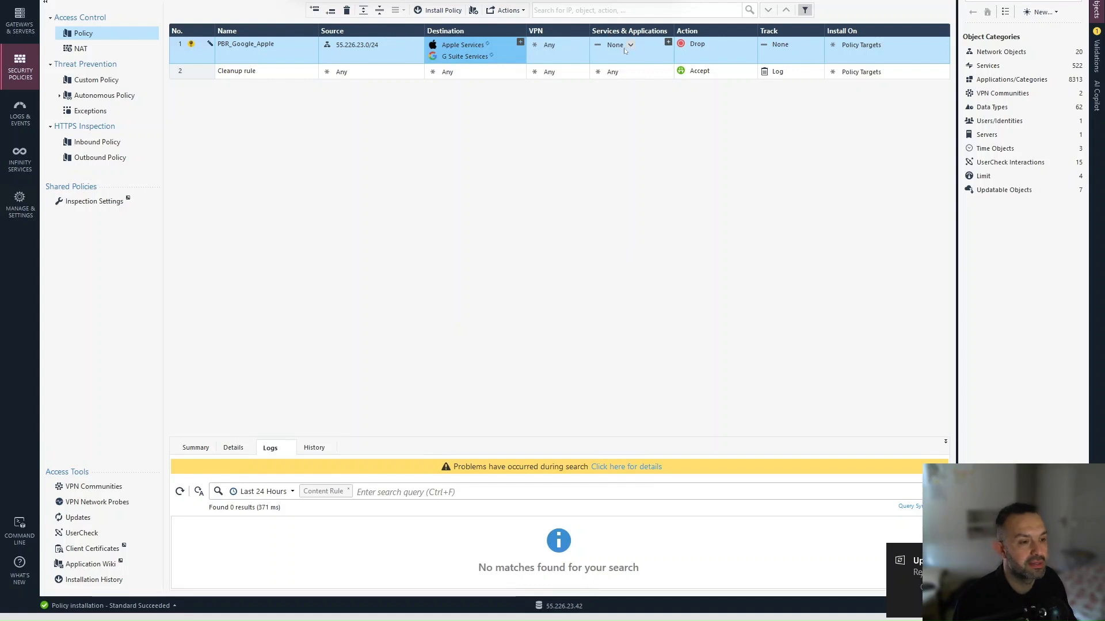
Step: Add https and quic to the PBR_Google_Apple rule's services
{"action": "left_click", "coordinate": [668, 44]}
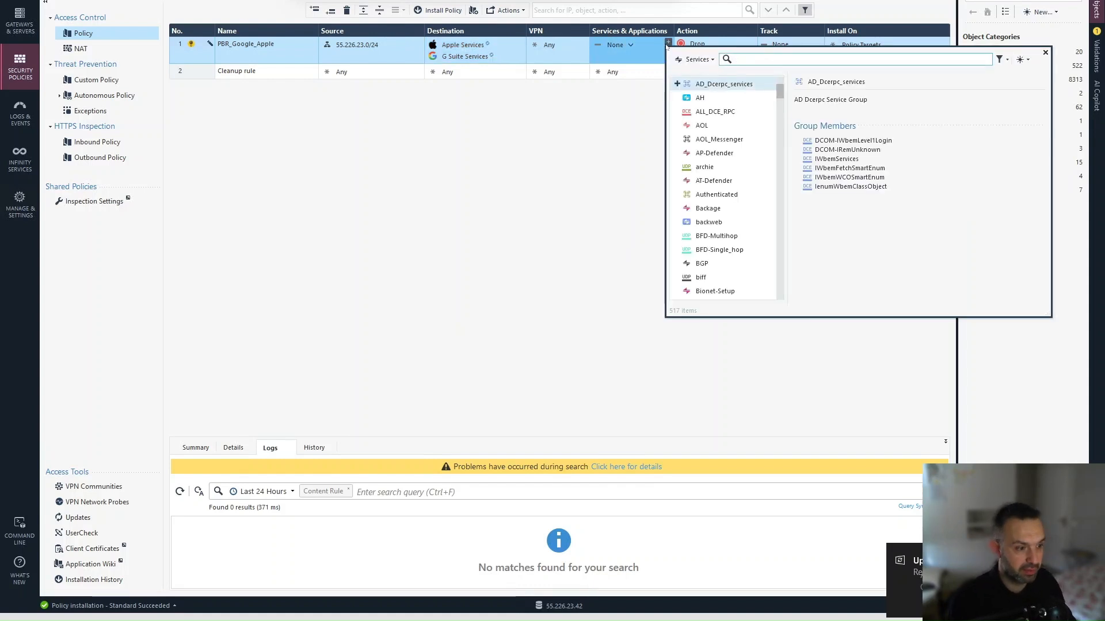
{"action": "type", "text": "https"}
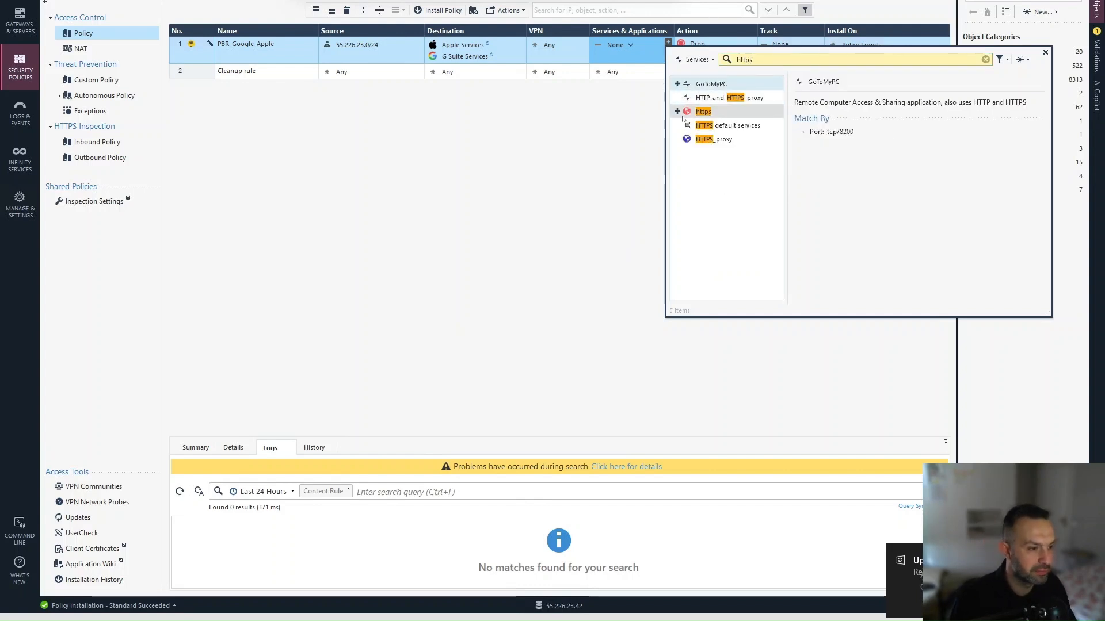
{"action": "left_click", "coordinate": [678, 112]}
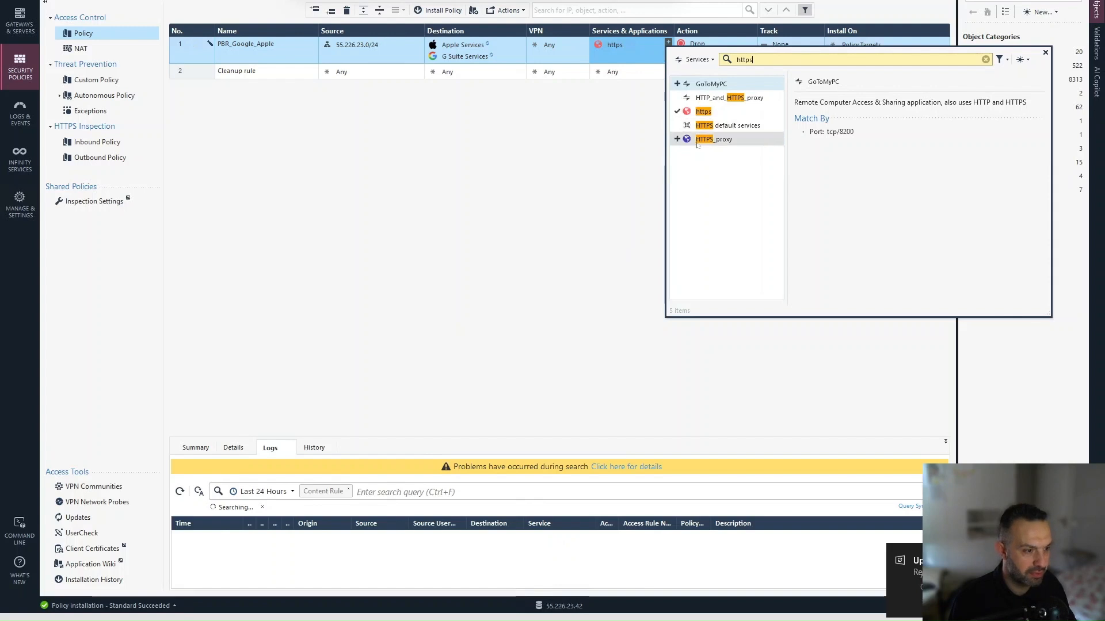
{"action": "left_click_drag", "start_coordinate": [753, 60], "coordinate": [731, 60]}
{"action": "type", "text": "quic"}
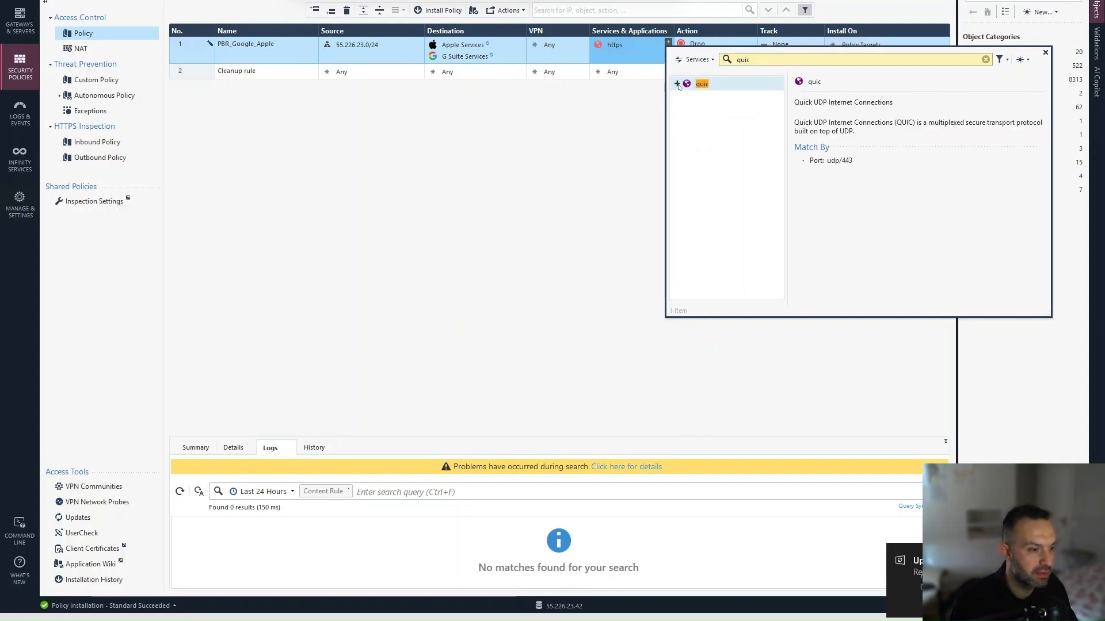
{"action": "left_click", "coordinate": [677, 84]}
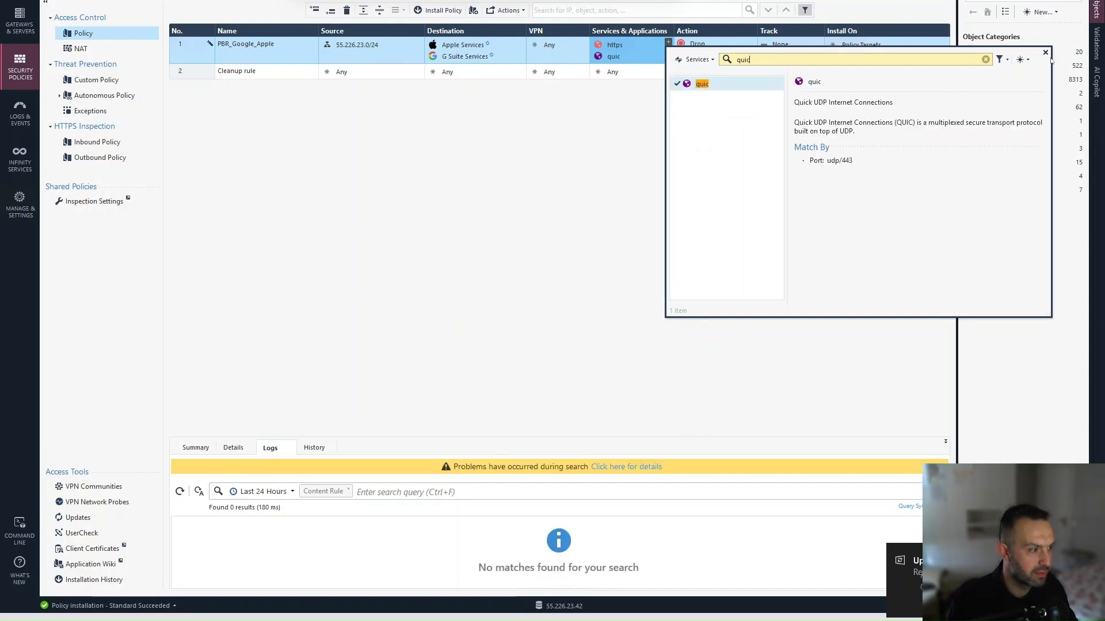
{"action": "left_click", "coordinate": [1046, 52]}
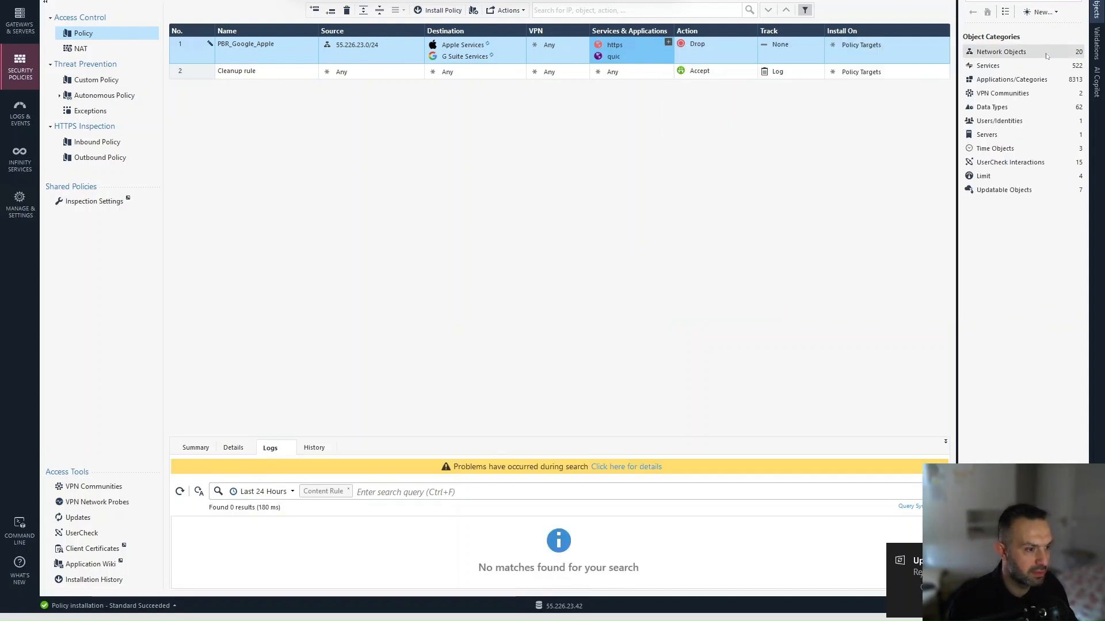
Step: Change the rule's action from Drop to Accept and set tracking to Log
{"action": "left_click", "coordinate": [705, 50]}
{"action": "left_click", "coordinate": [716, 53]}
{"action": "left_click", "coordinate": [785, 50]}
{"action": "left_click", "coordinate": [816, 70]}
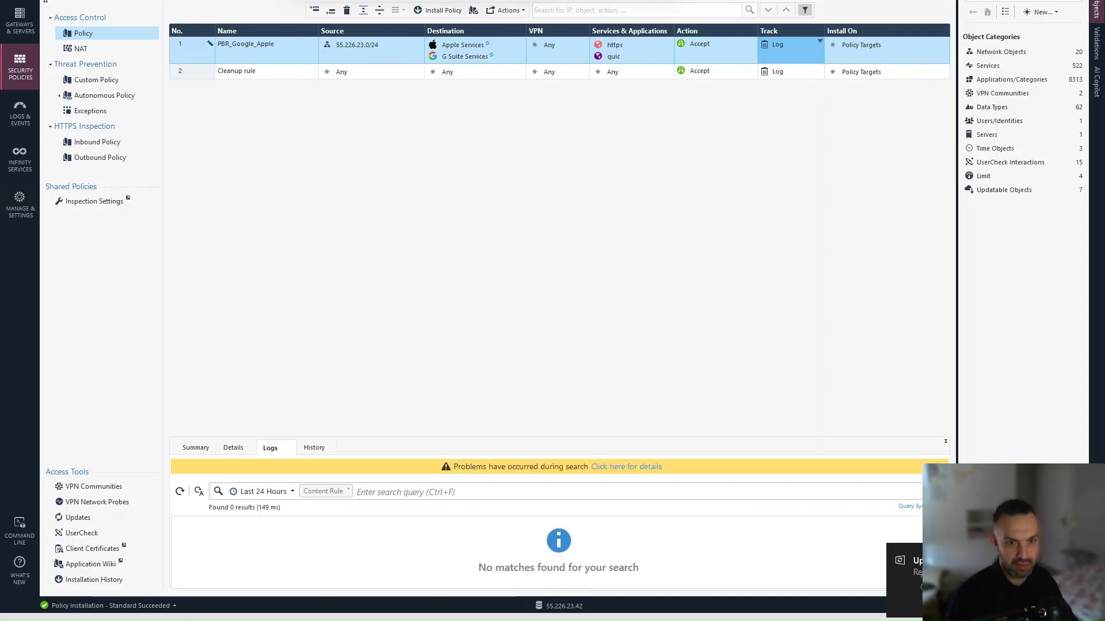
{"action": "left_click", "coordinate": [438, 10]}
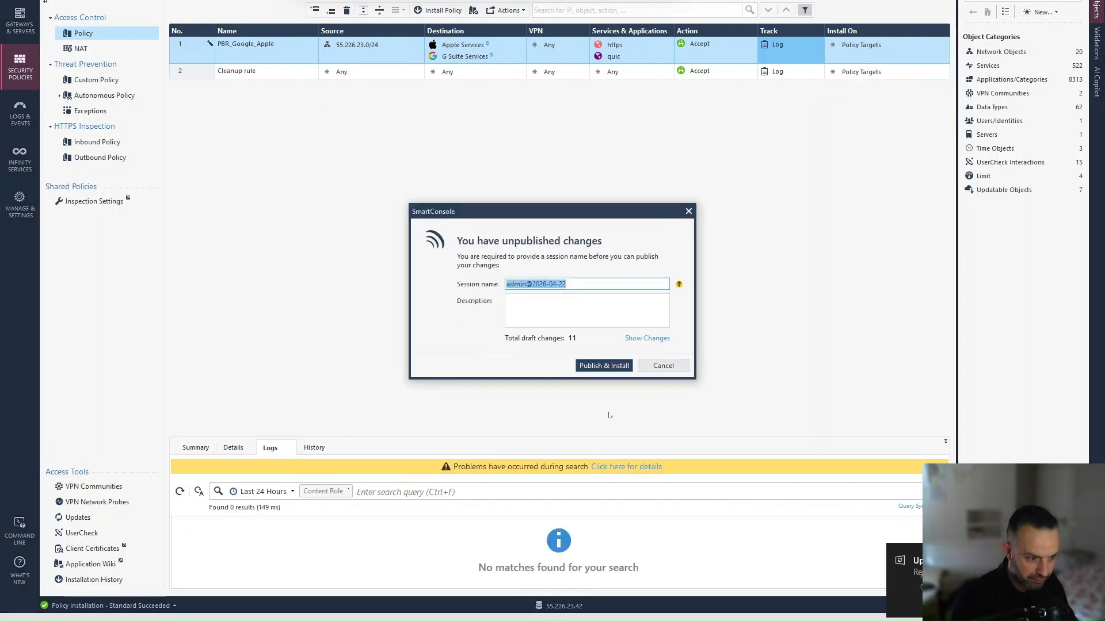
Step: Publish the changes, install the policy on A-GW-01, and review the successful installation details
{"action": "left_click", "coordinate": [619, 371]}
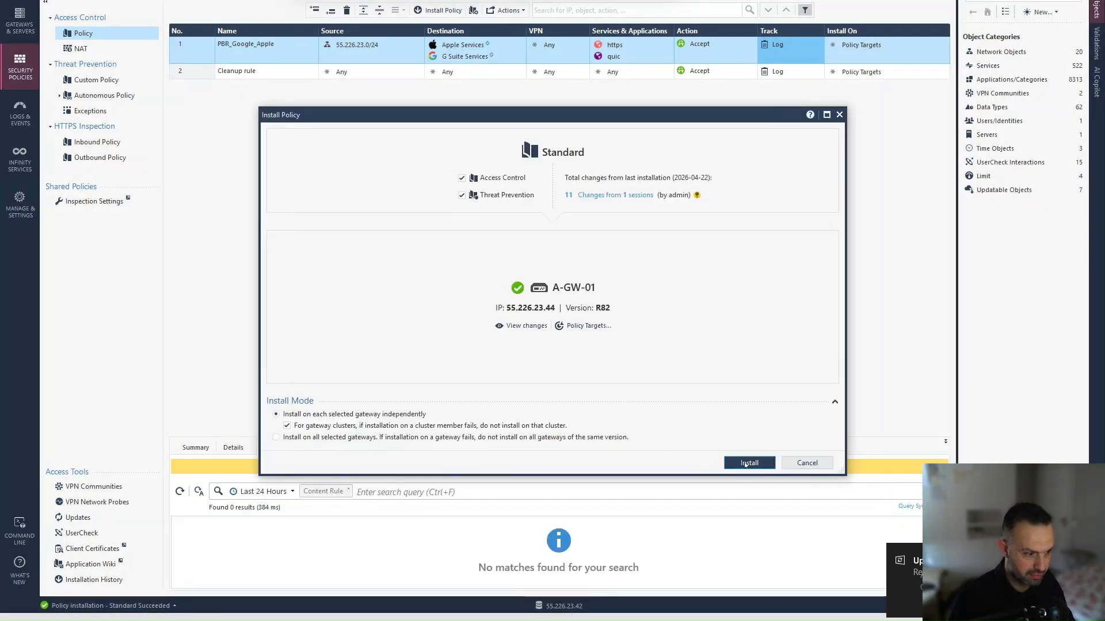
{"action": "left_click", "coordinate": [749, 464]}
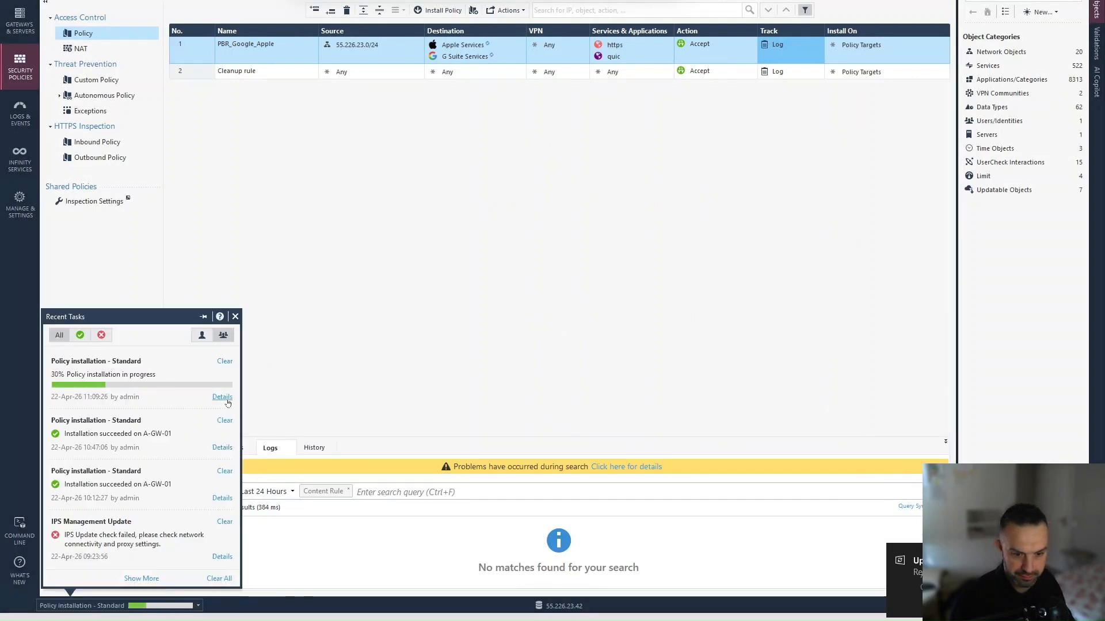
{"action": "left_click", "coordinate": [223, 397]}
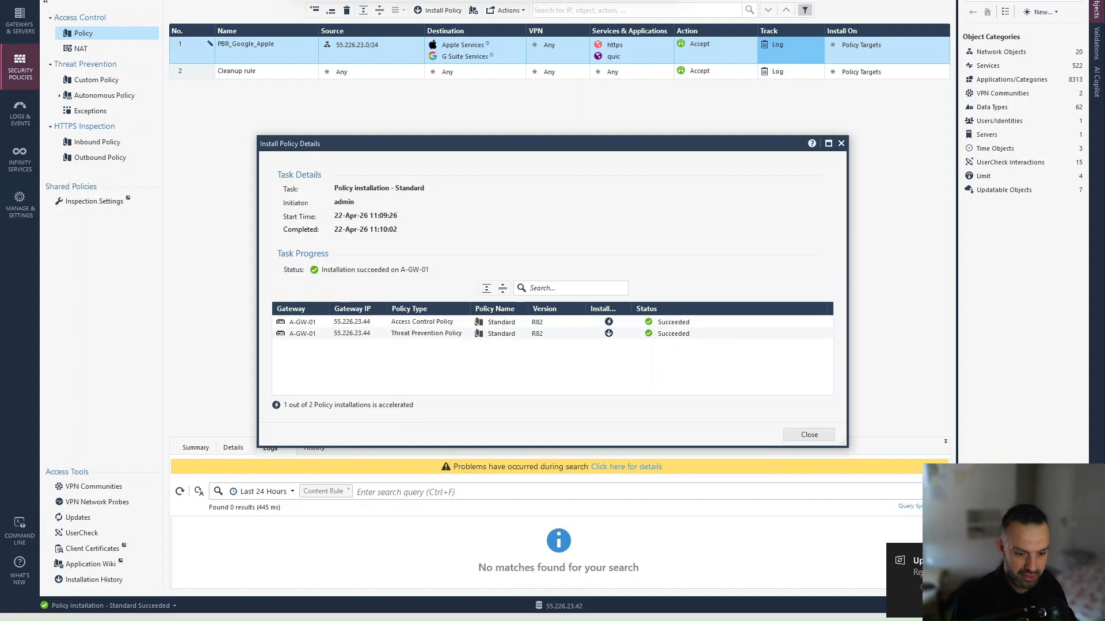
{"action": "left_click", "coordinate": [810, 434]}
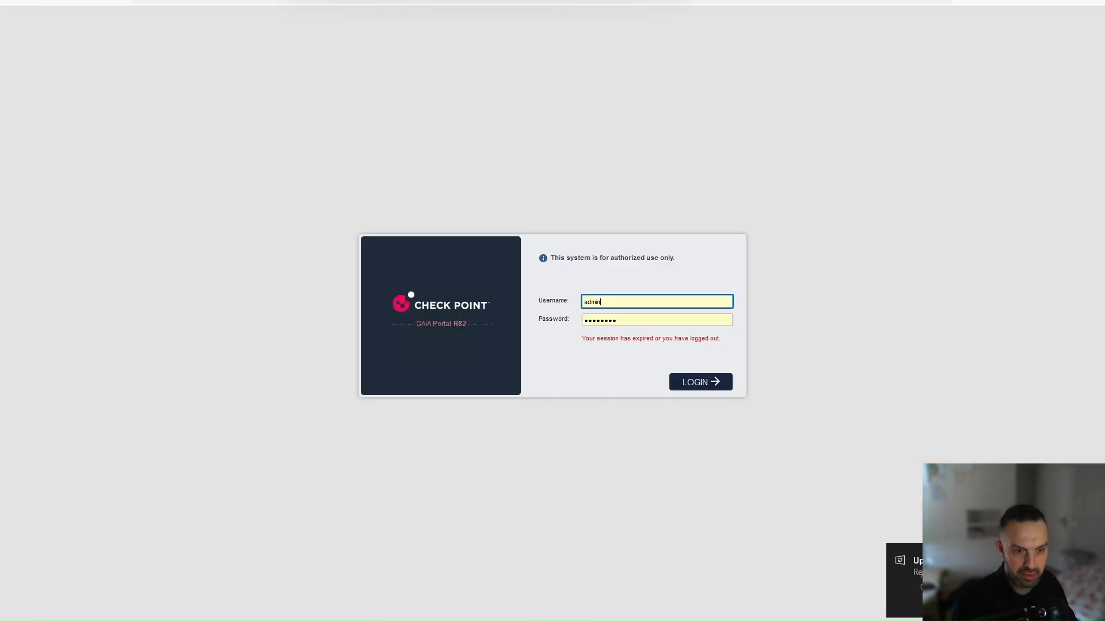
Step: Sign in to Gaia Portal and edit PBR policy rule 1 under Policy Based Routing
{"action": "left_click", "coordinate": [691, 384]}
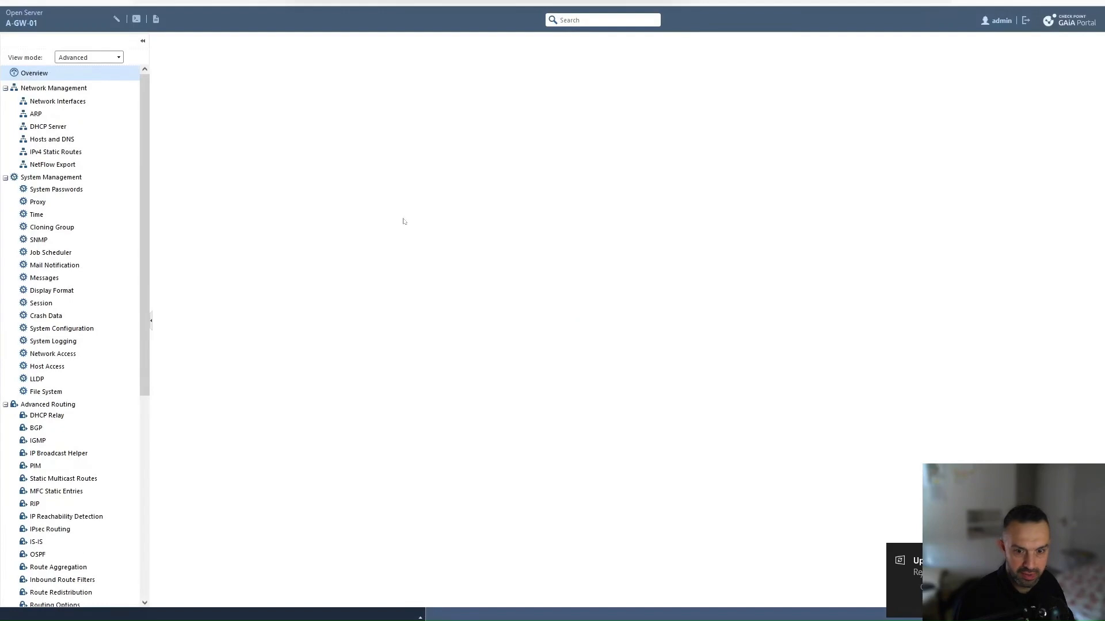
{"action": "scroll", "coordinate": [44, 416], "scroll_direction": "down", "scroll_amount": 3}
{"action": "scroll", "coordinate": [46, 413], "scroll_direction": "down", "scroll_amount": 1}
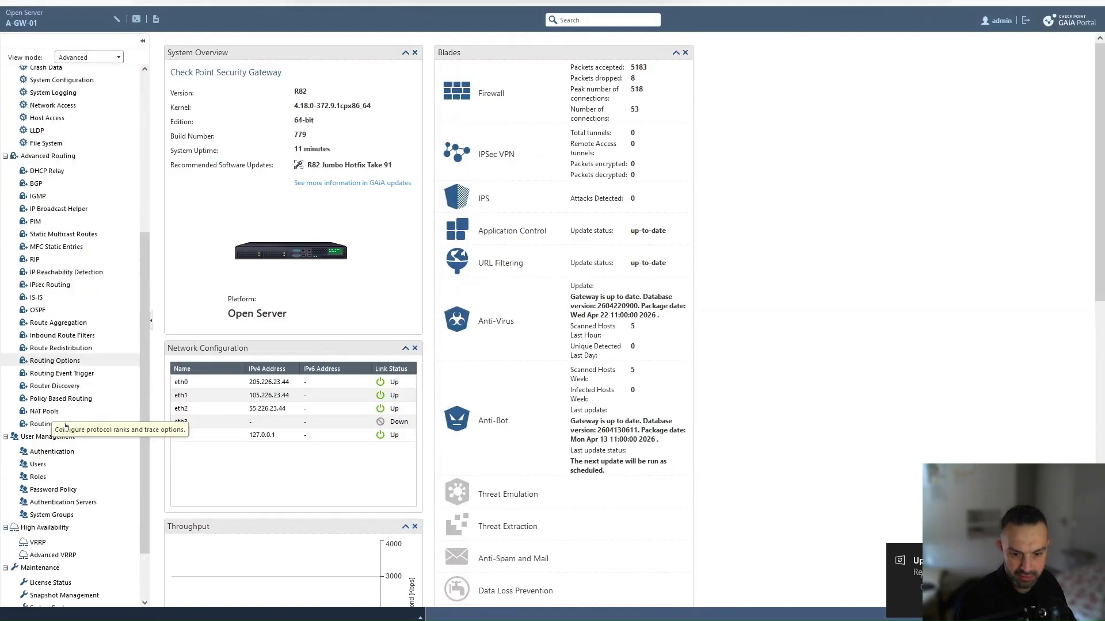
{"action": "left_click", "coordinate": [56, 403]}
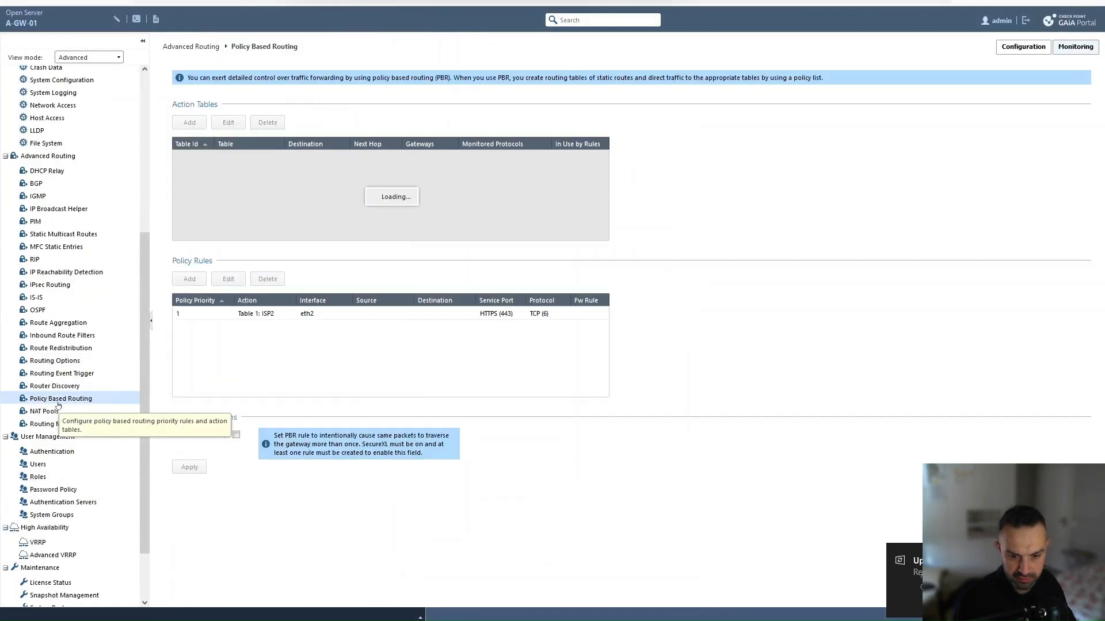
{"action": "left_click", "coordinate": [292, 315]}
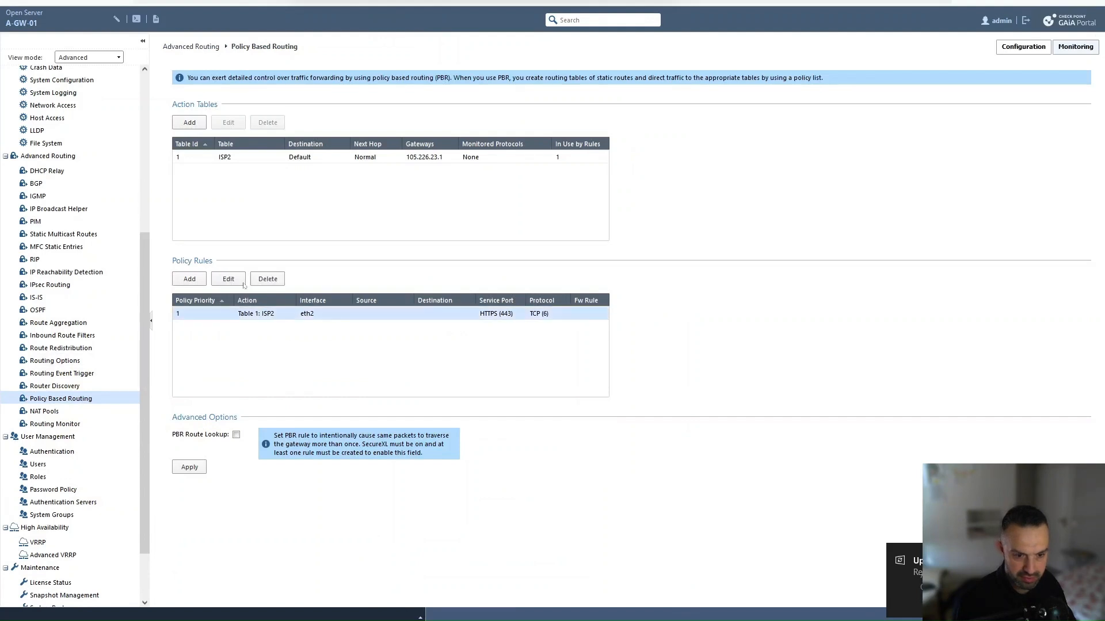
{"action": "left_click", "coordinate": [229, 279]}
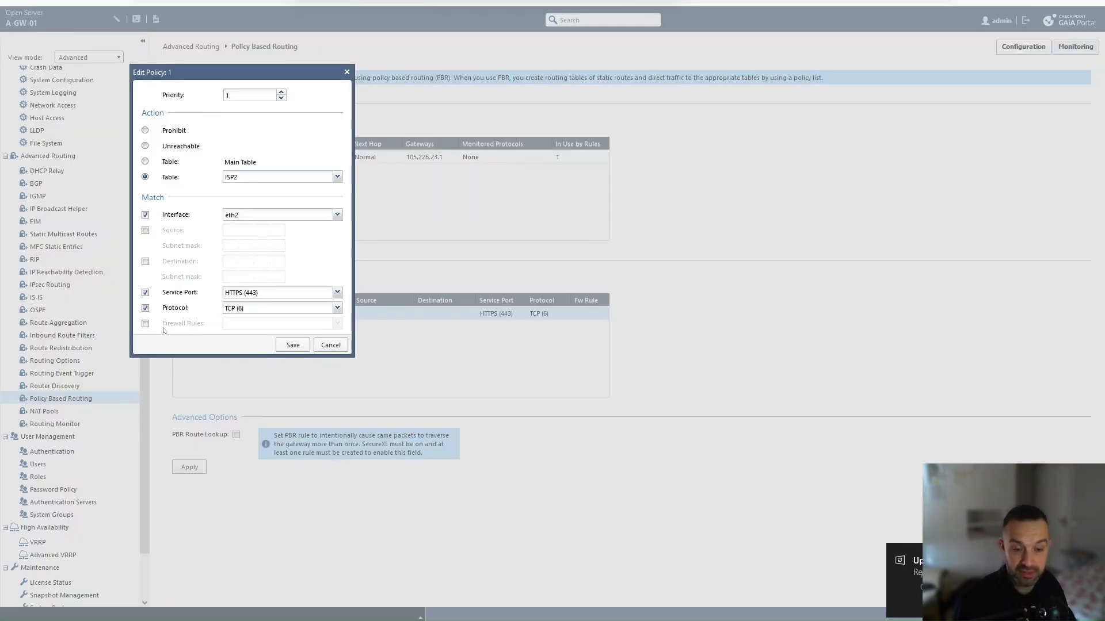
Step: Replace service port and protocol matching with firewall rule PBR_Google_Apple and save
{"action": "left_click", "coordinate": [146, 293]}
{"action": "left_click", "coordinate": [145, 308]}
{"action": "left_click", "coordinate": [146, 324]}
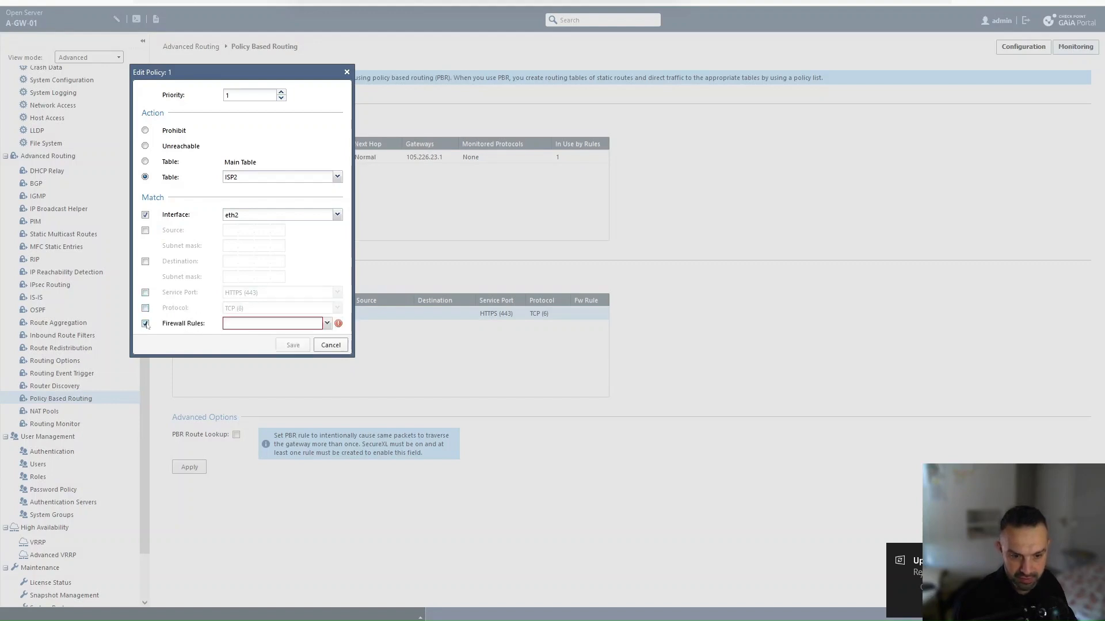
{"action": "left_click", "coordinate": [328, 324]}
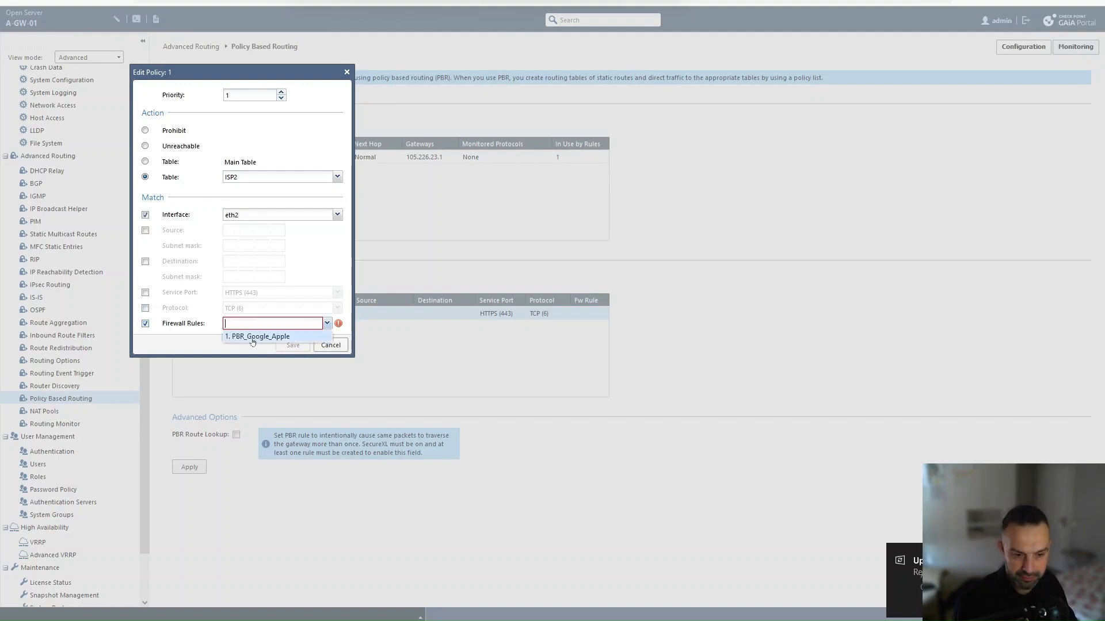
{"action": "left_click", "coordinate": [253, 339]}
{"action": "left_click", "coordinate": [294, 345]}
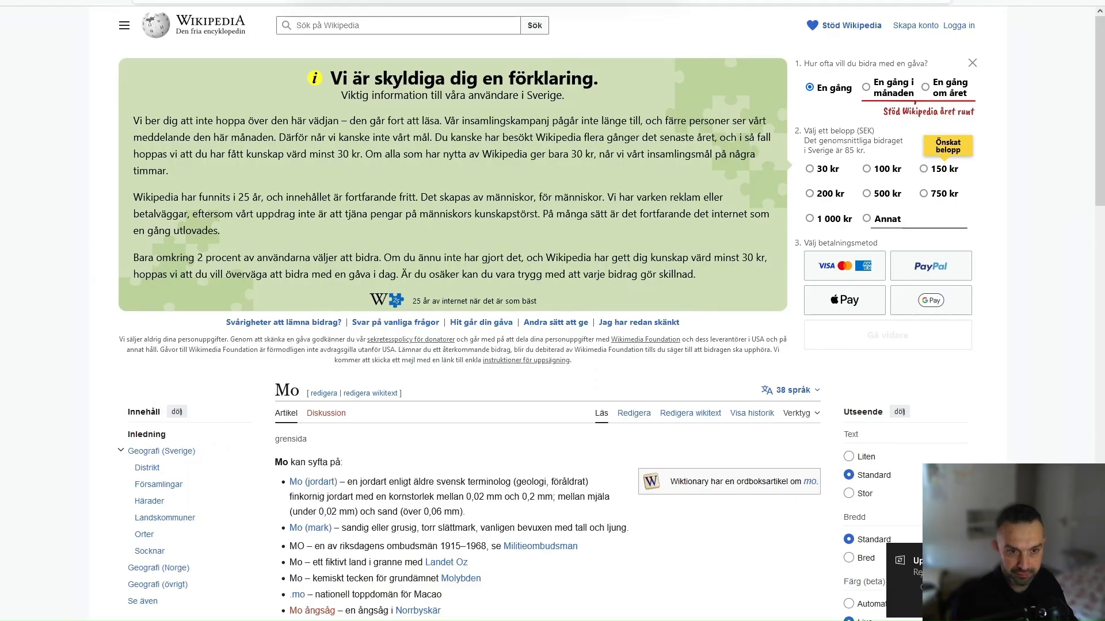
Step: Visit apple.com, then open Google in a new tab and search for fd
{"action": "key", "text": "ctrl+l"}
{"action": "type", "text": "apple.com"}
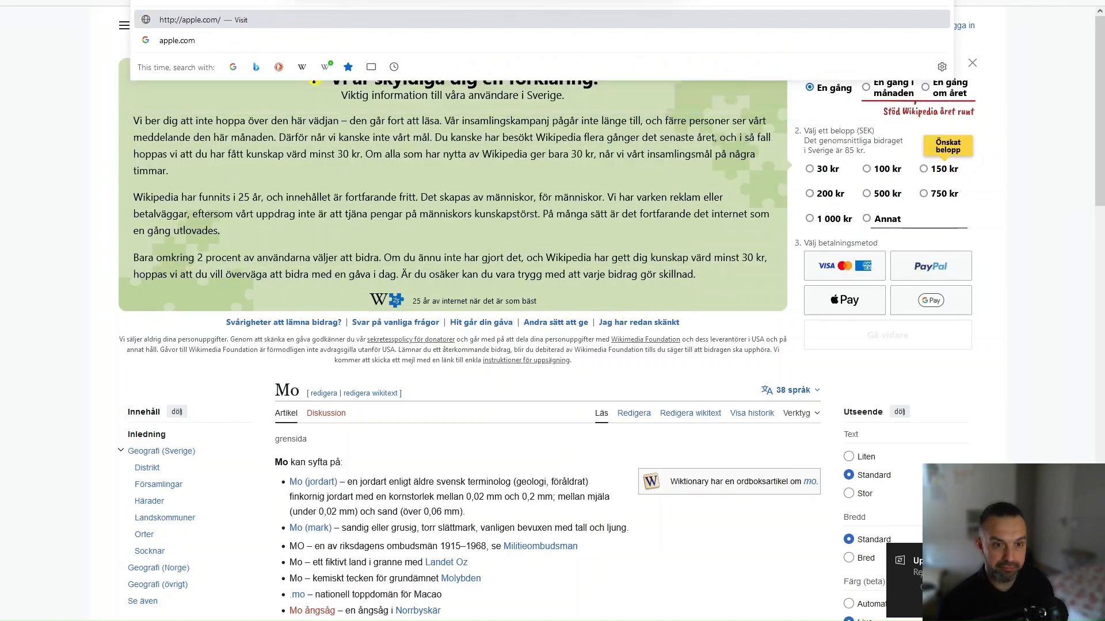
{"action": "key", "text": "Return"}
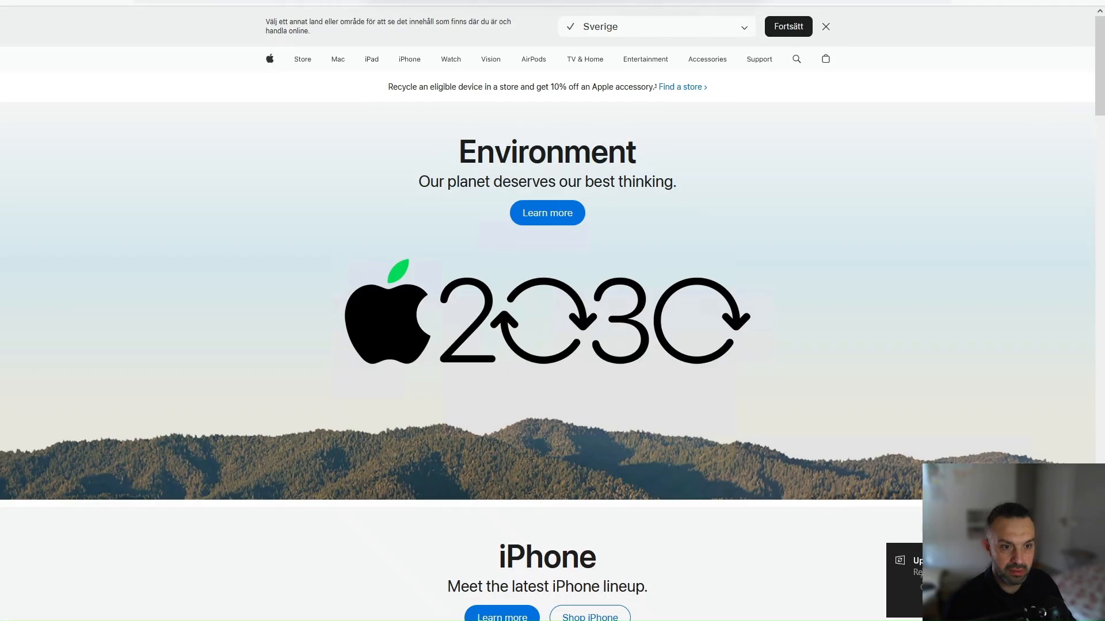
{"action": "key", "text": "ctrl+t"}
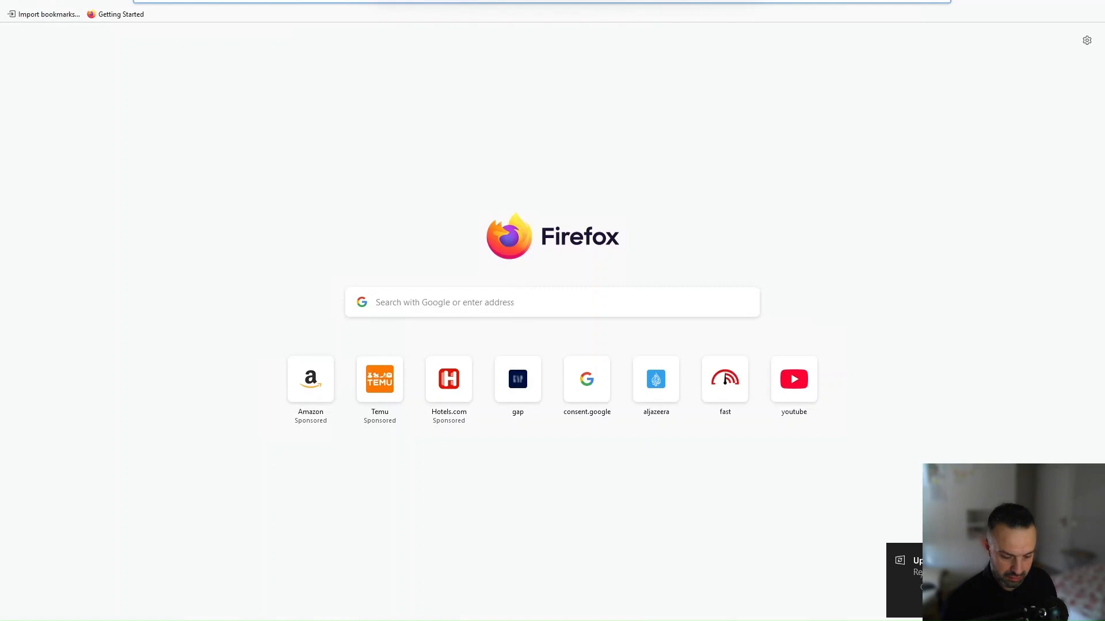
{"action": "type", "text": "google"}
{"action": "key", "text": "Return"}
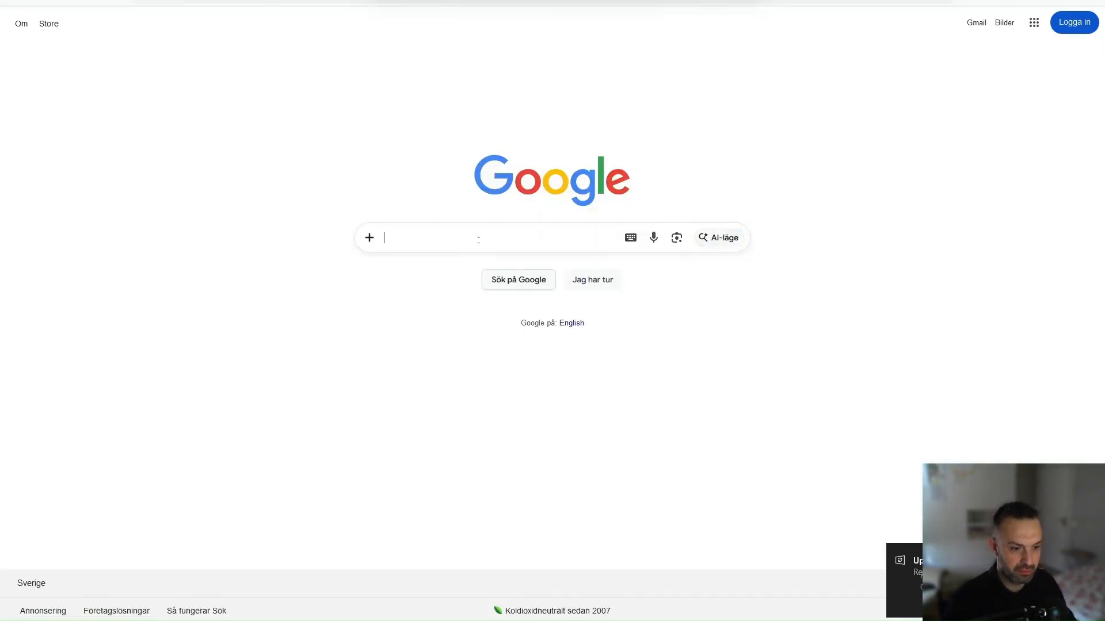
{"action": "type", "text": "fd"}
{"action": "key", "text": "Return"}
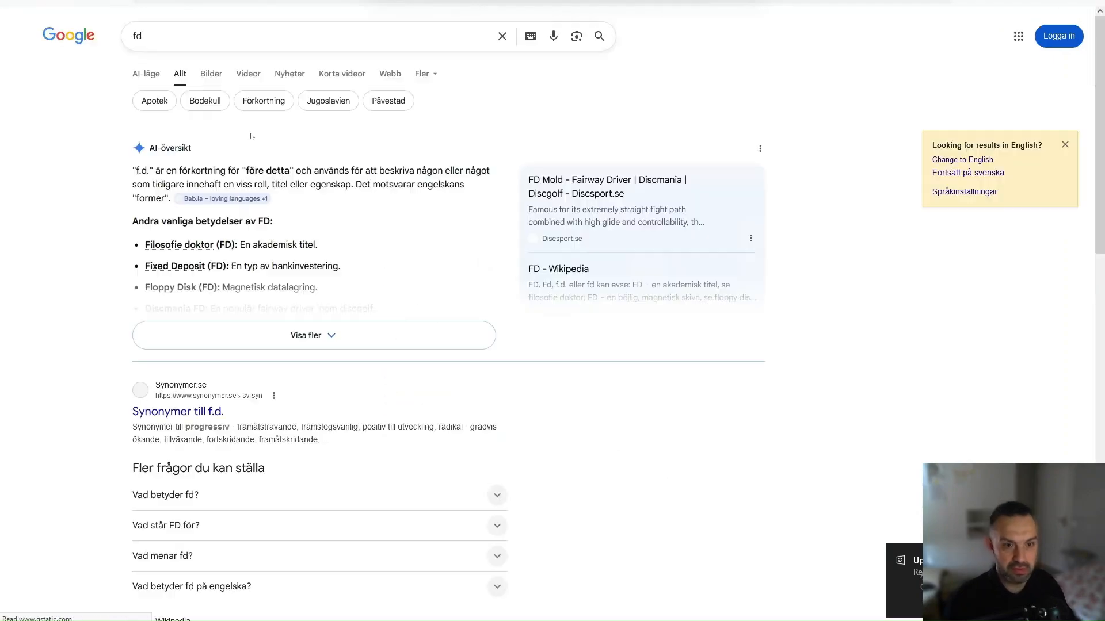
Step: Open the Apple Watch page on apple.com, then return to SmartConsole
{"action": "left_click", "coordinate": [126, 1]}
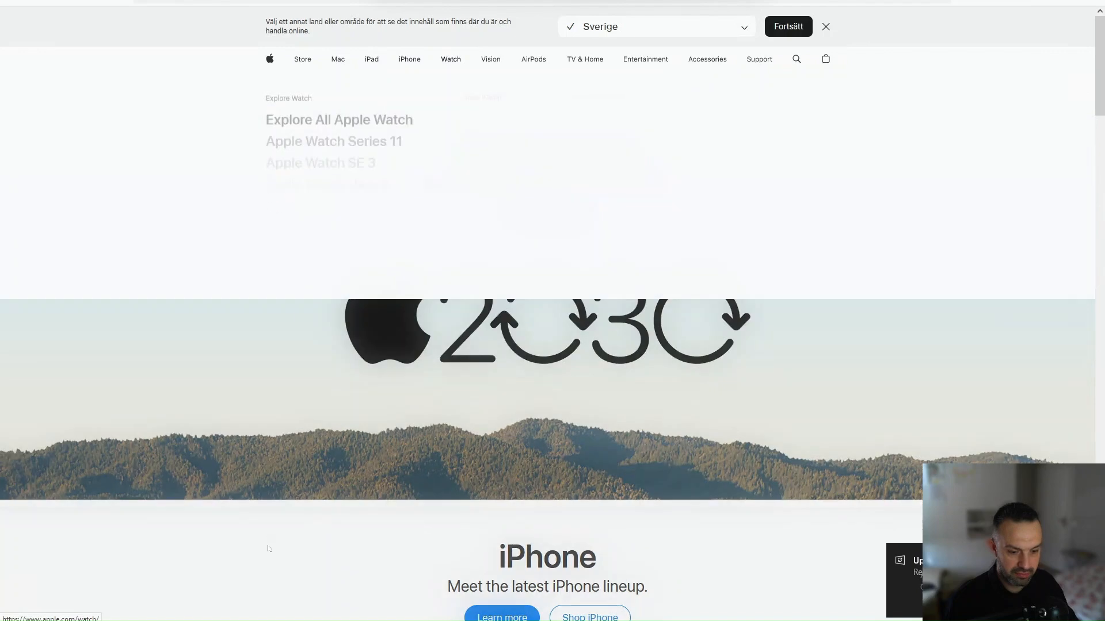
{"action": "left_click", "coordinate": [451, 60]}
{"action": "key", "text": "alt+Tab"}
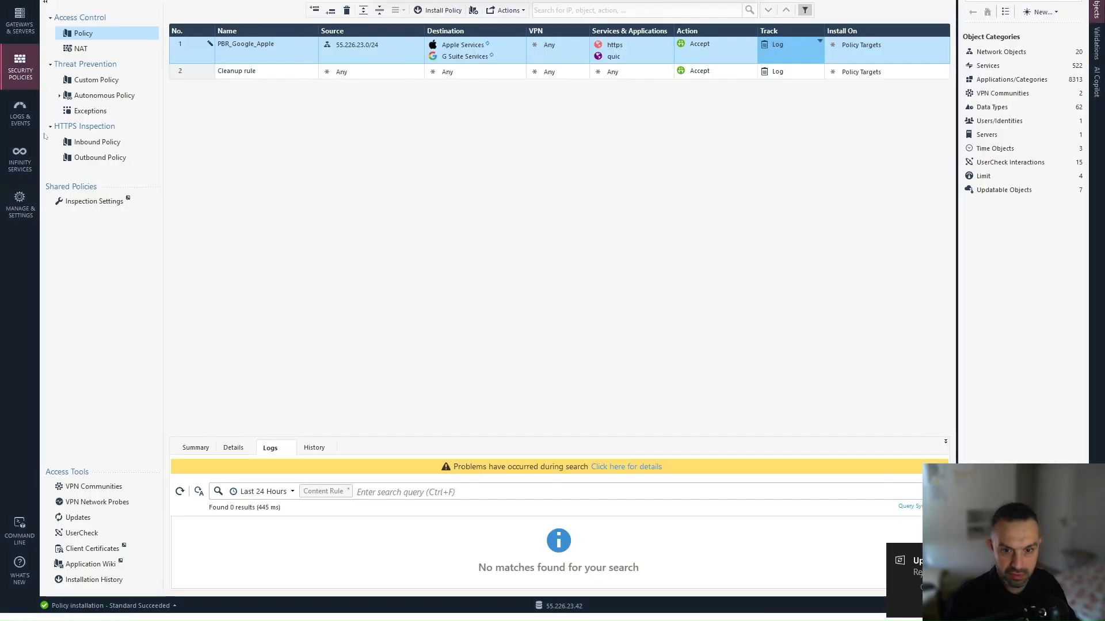
Step: Change the log query from port:80 to port:443 and widen the Access Rule Name column
{"action": "left_click", "coordinate": [20, 114]}
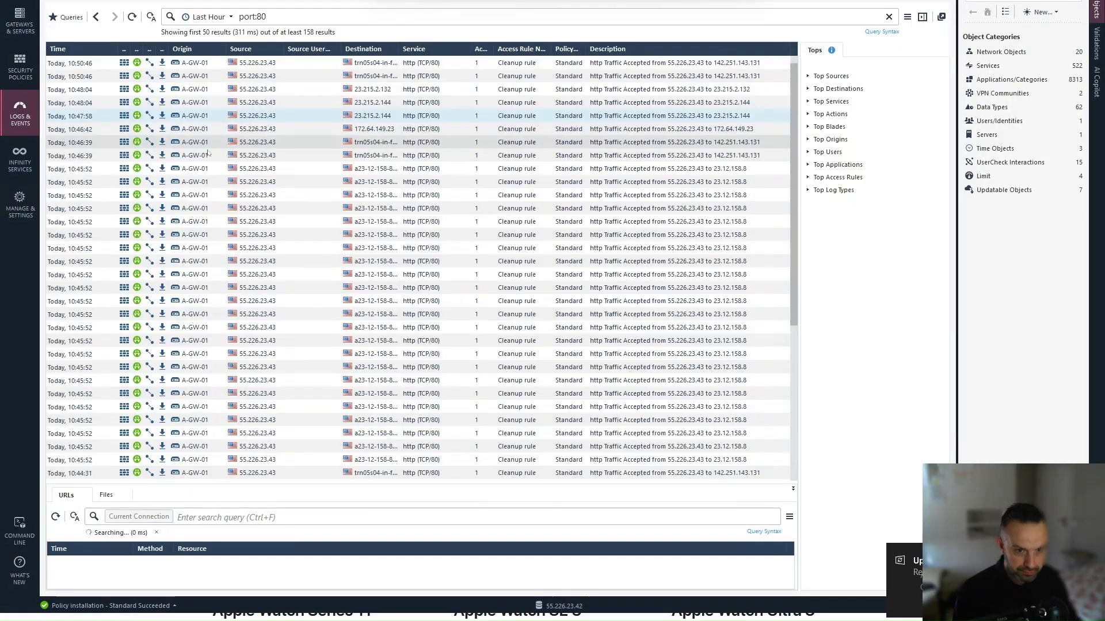
{"action": "left_click", "coordinate": [290, 16]}
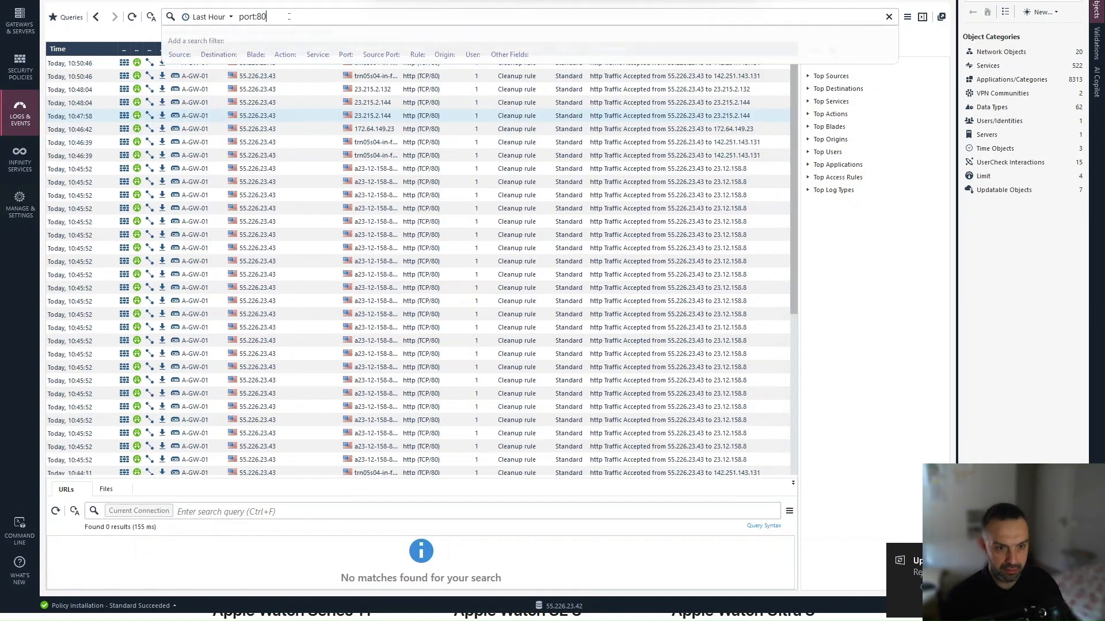
{"action": "key", "text": "BackSpace"}
{"action": "key", "text": "BackSpace"}
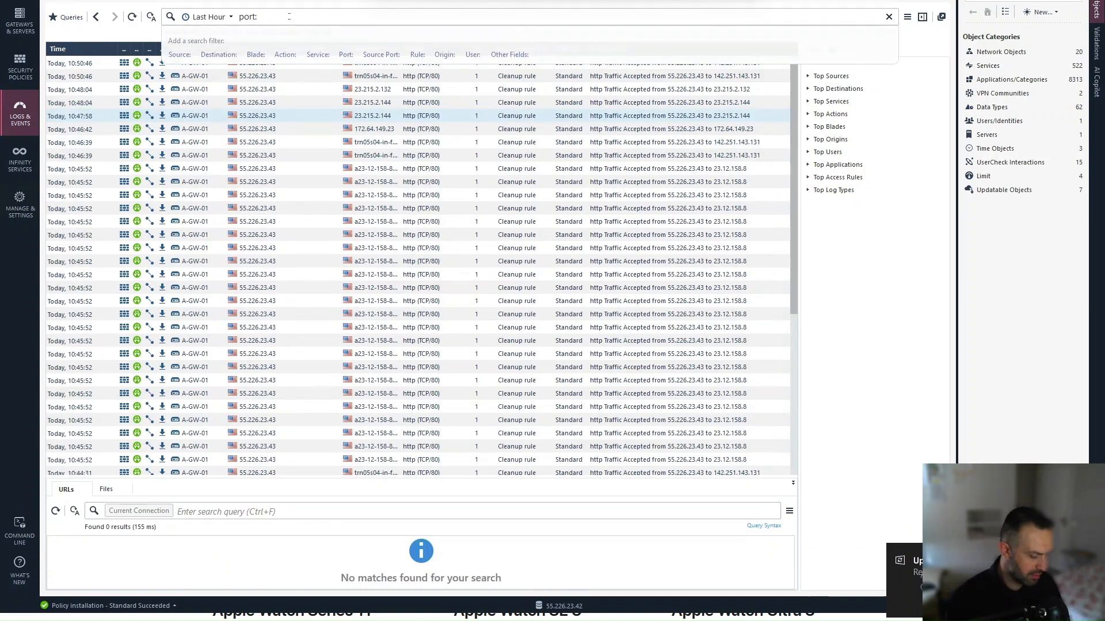
{"action": "type", "text": "443"}
{"action": "key", "text": "Return"}
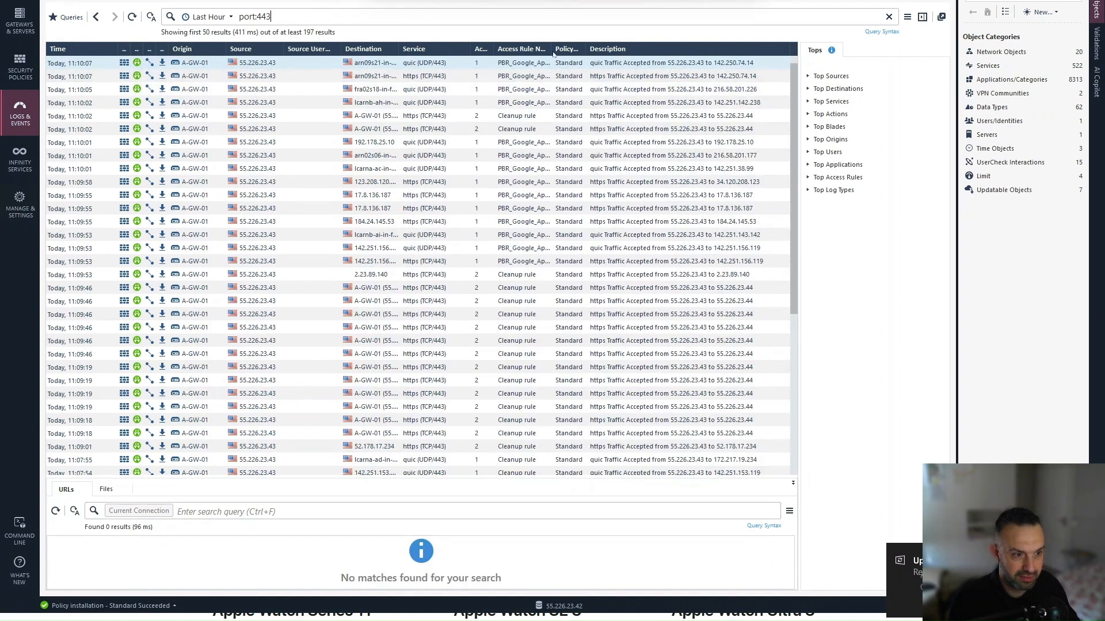
{"action": "left_click_drag", "start_coordinate": [552, 49], "coordinate": [603, 49]}
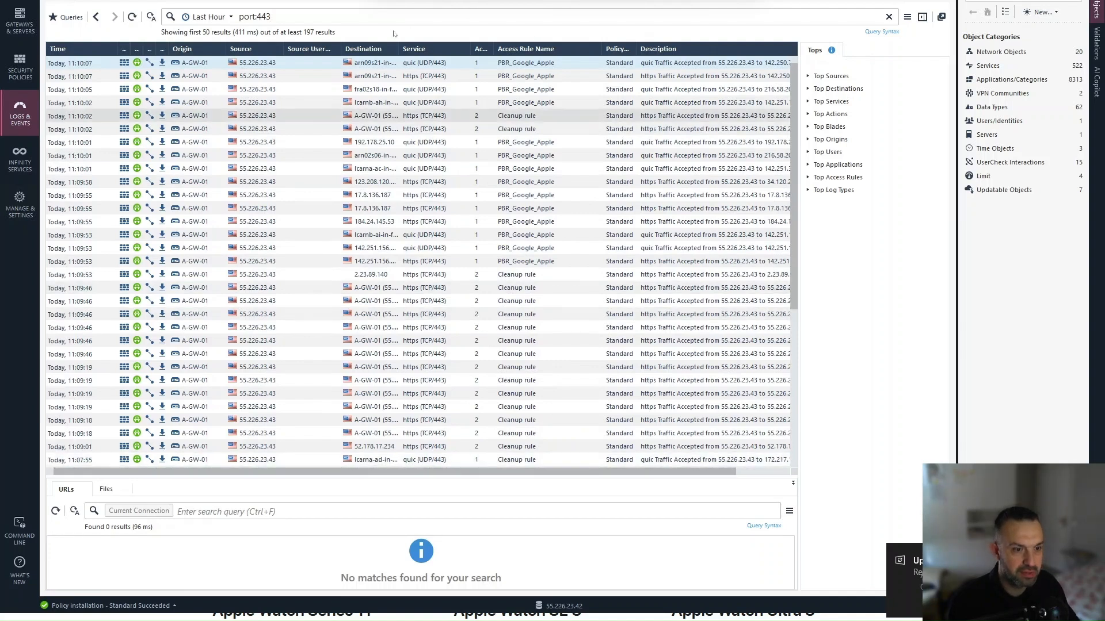
Step: Open the top quic log entry's details and check its NAT translated source IP
{"action": "double_click", "coordinate": [423, 65]}
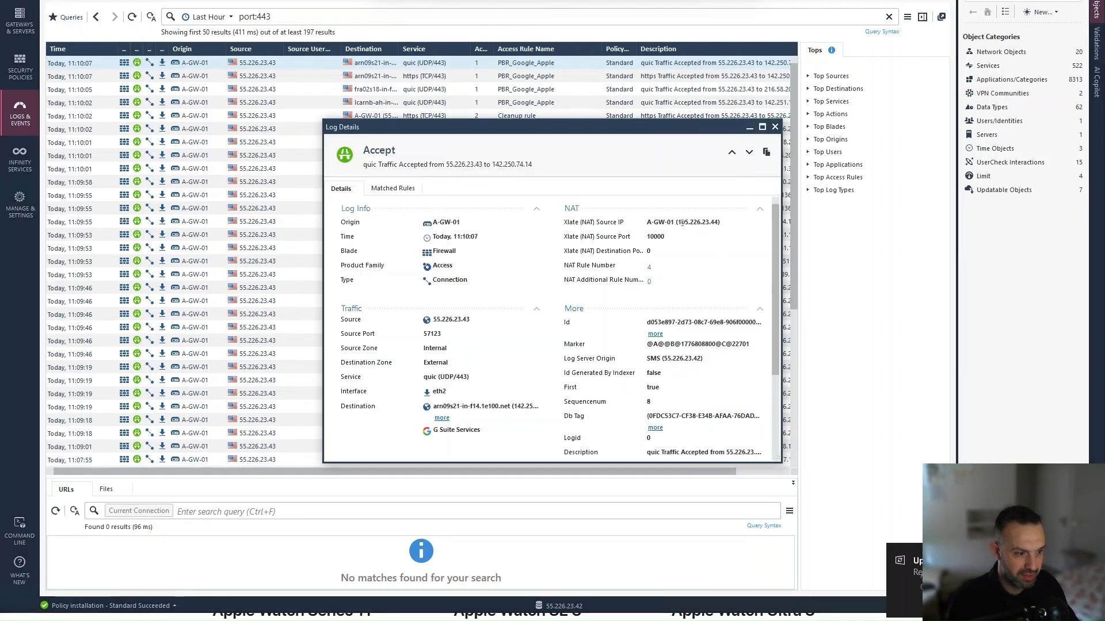
{"action": "left_click_drag", "start_coordinate": [678, 222], "coordinate": [720, 226]}
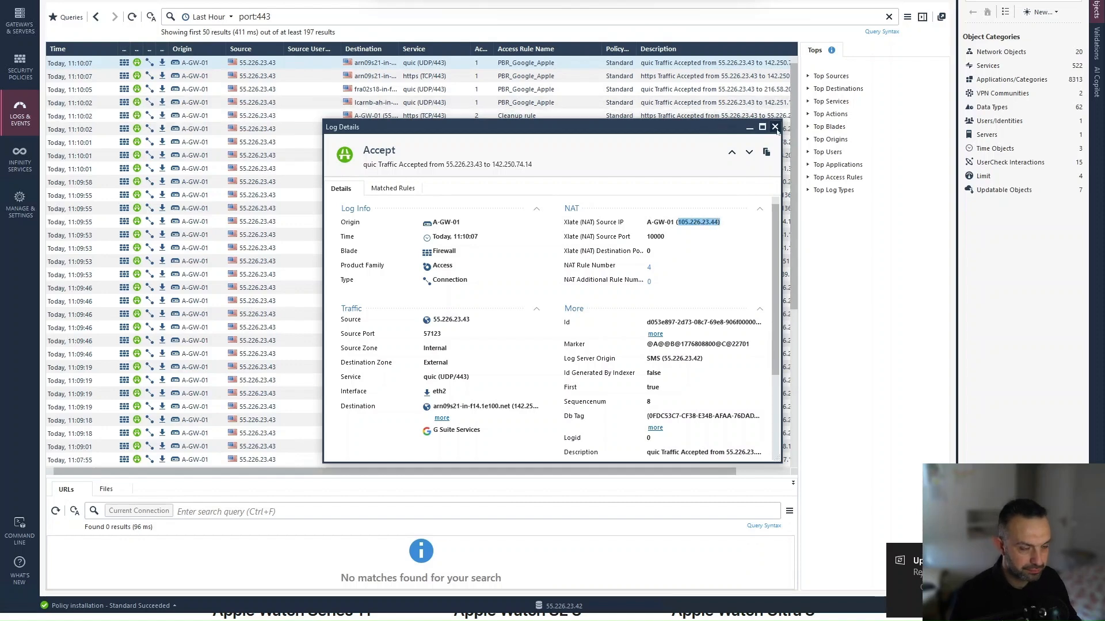
{"action": "left_click", "coordinate": [775, 126]}
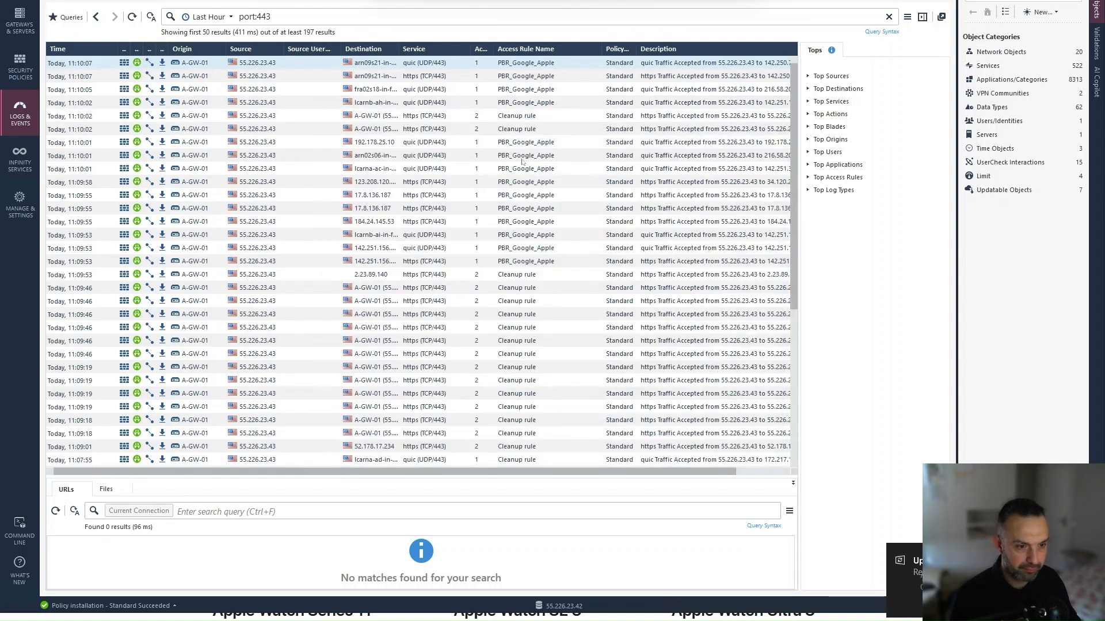
{"action": "left_click", "coordinate": [416, 77]}
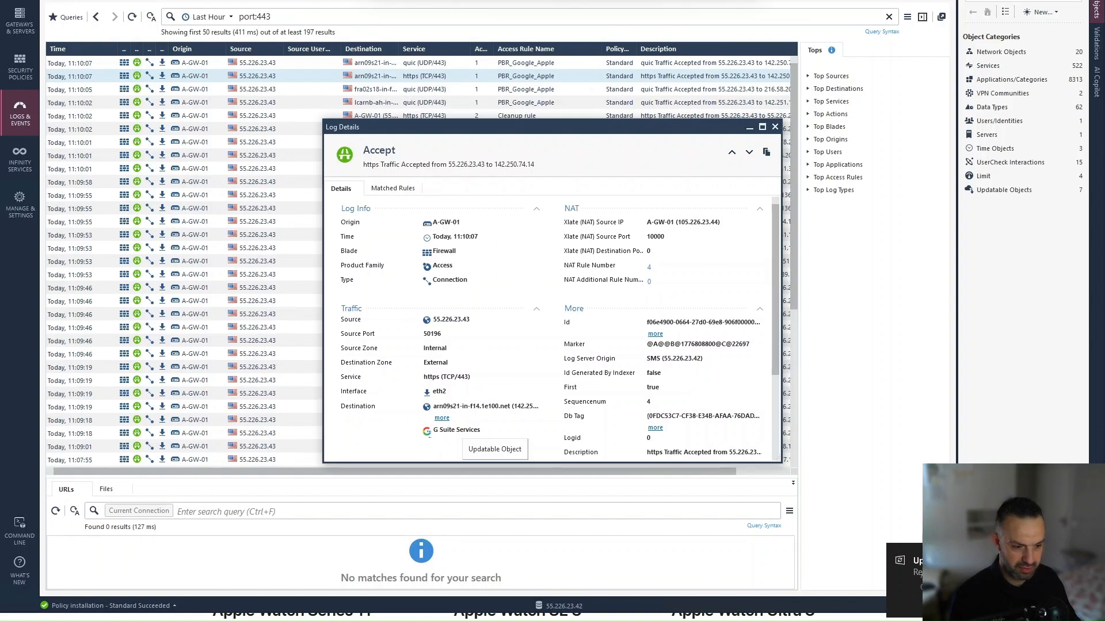
{"action": "left_click", "coordinate": [775, 127]}
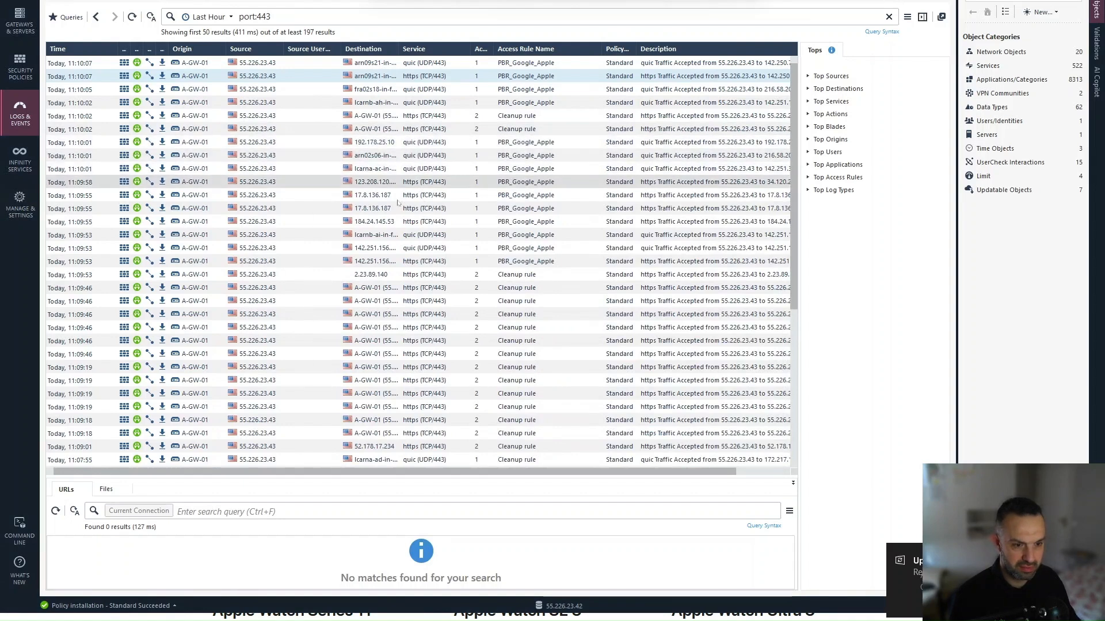
{"action": "double_click", "coordinate": [368, 197]}
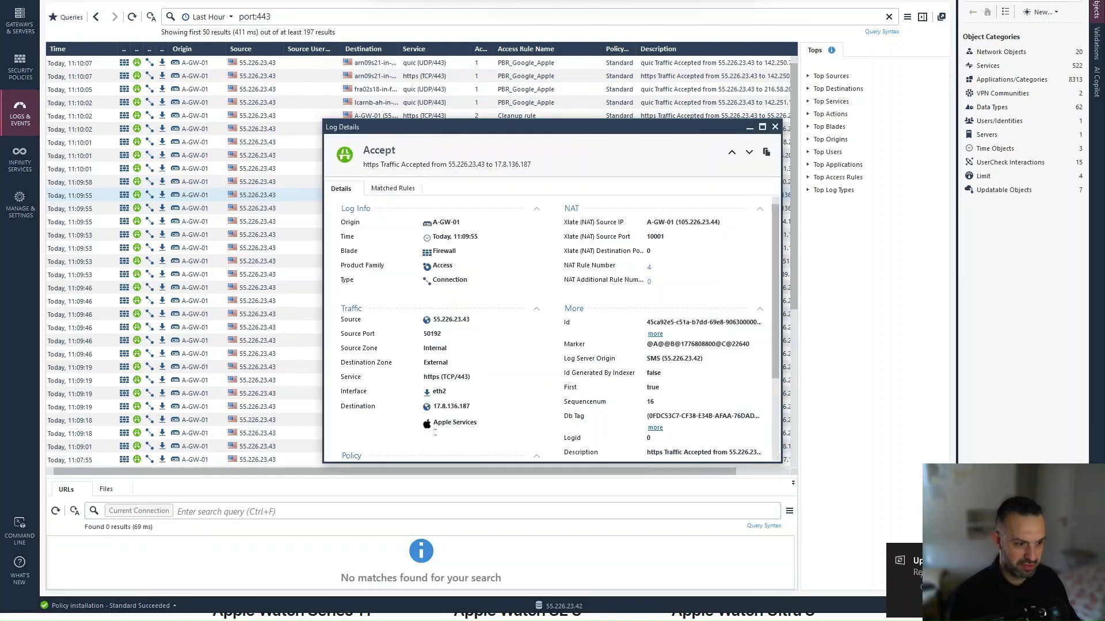
{"action": "double_click", "coordinate": [707, 222]}
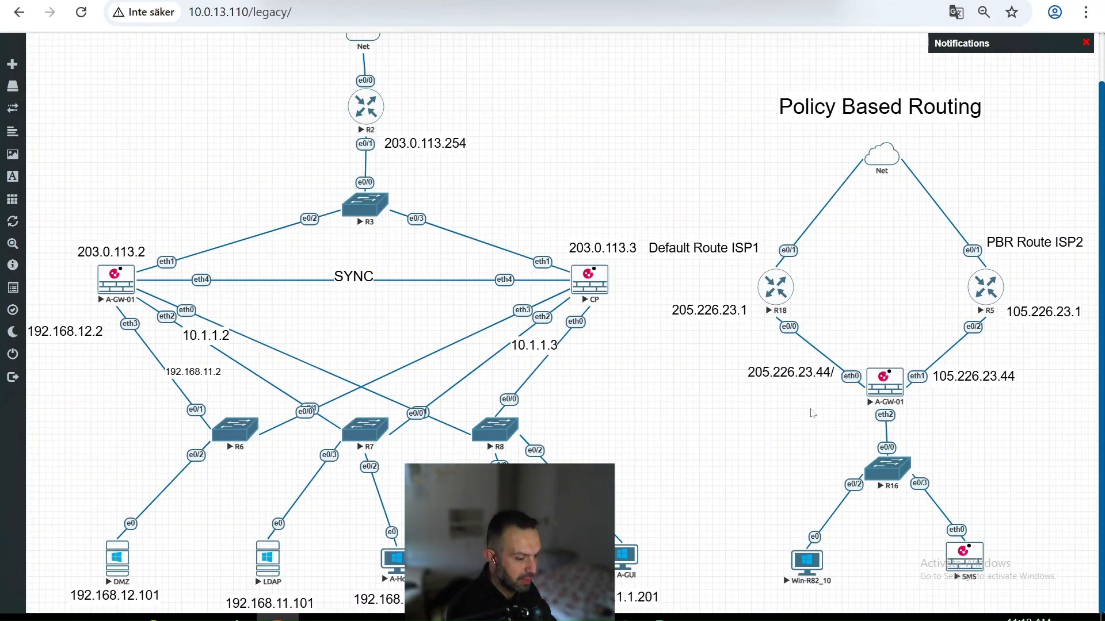
Step: Bring the Win-R82_10 remote SmartConsole session to full screen and close Log Details
{"action": "left_click", "coordinate": [493, 618]}
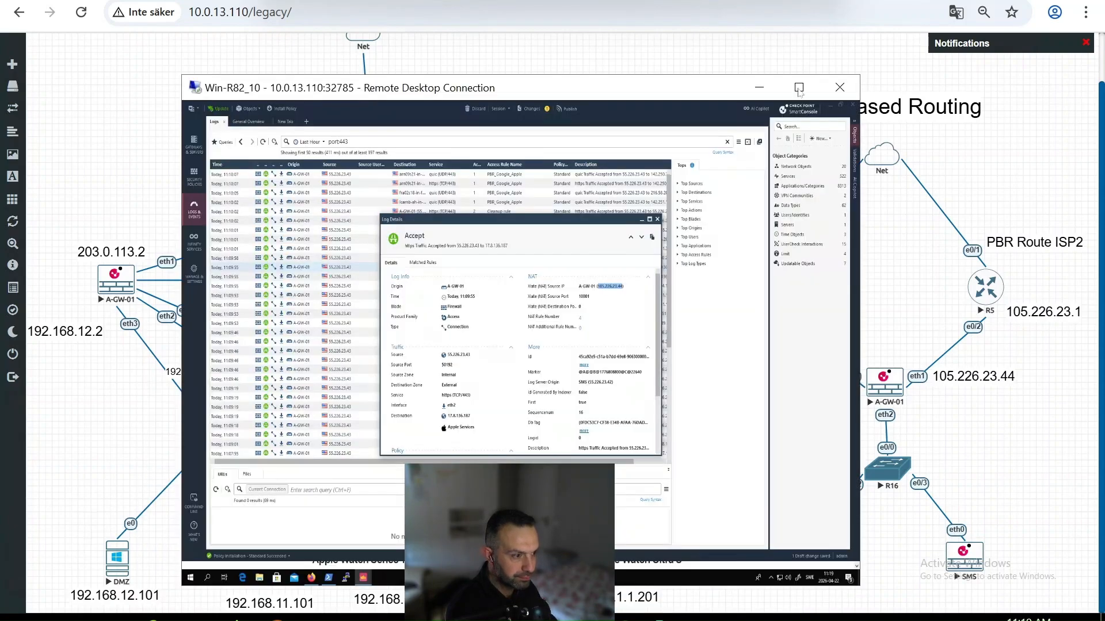
{"action": "left_click", "coordinate": [799, 88]}
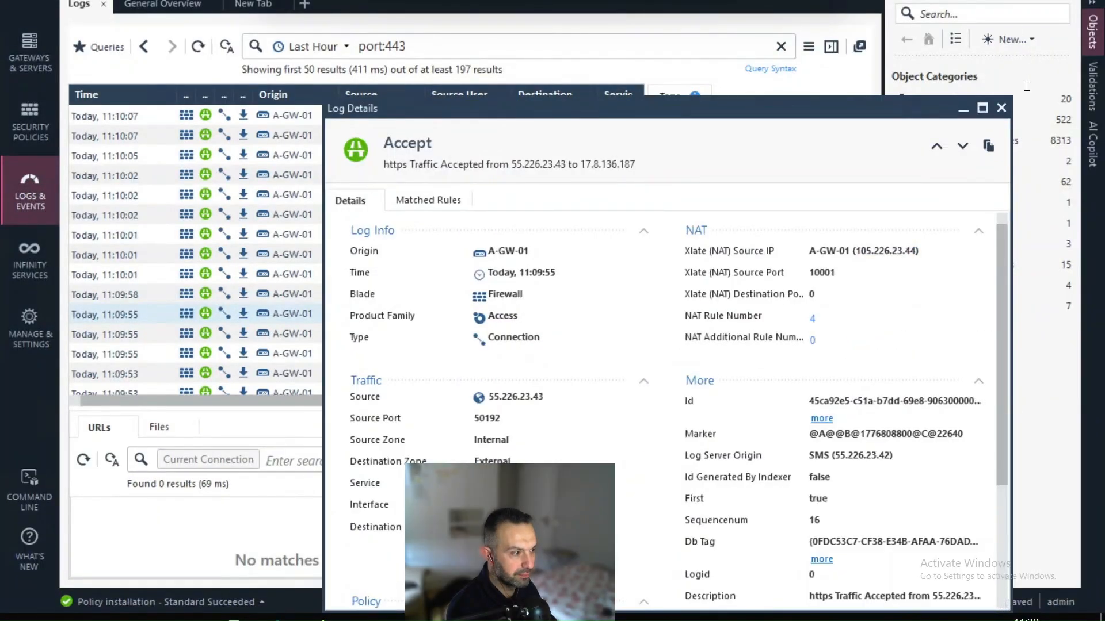
{"action": "left_click", "coordinate": [1002, 108]}
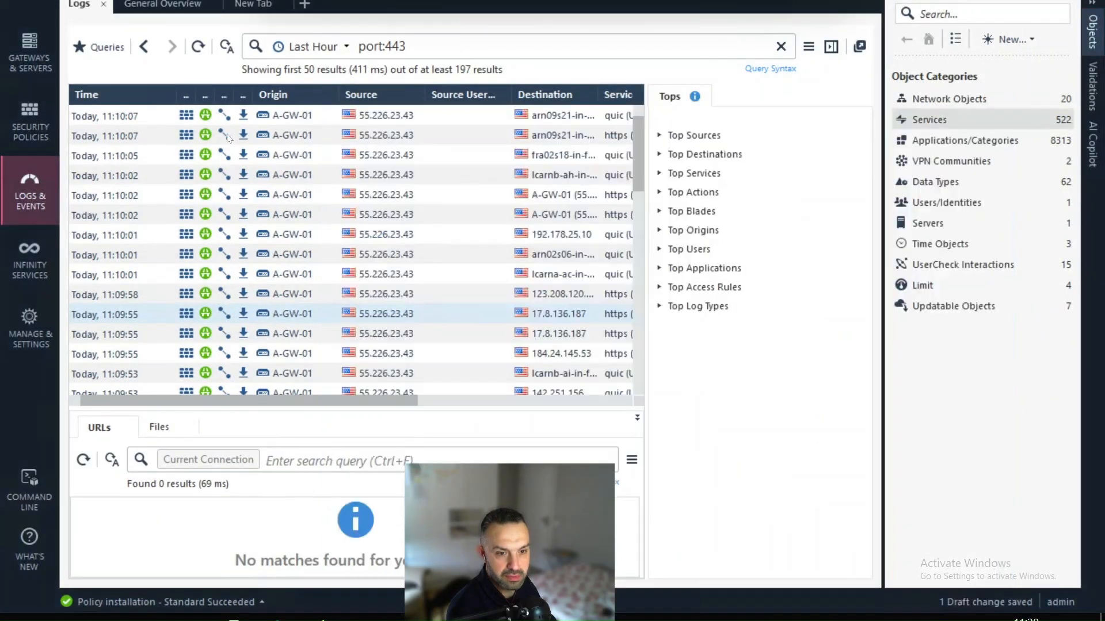
Step: Review rule 1, PBR_Google_Apple, in Security Policies, then return to Logs & Events
{"action": "left_click", "coordinate": [31, 115]}
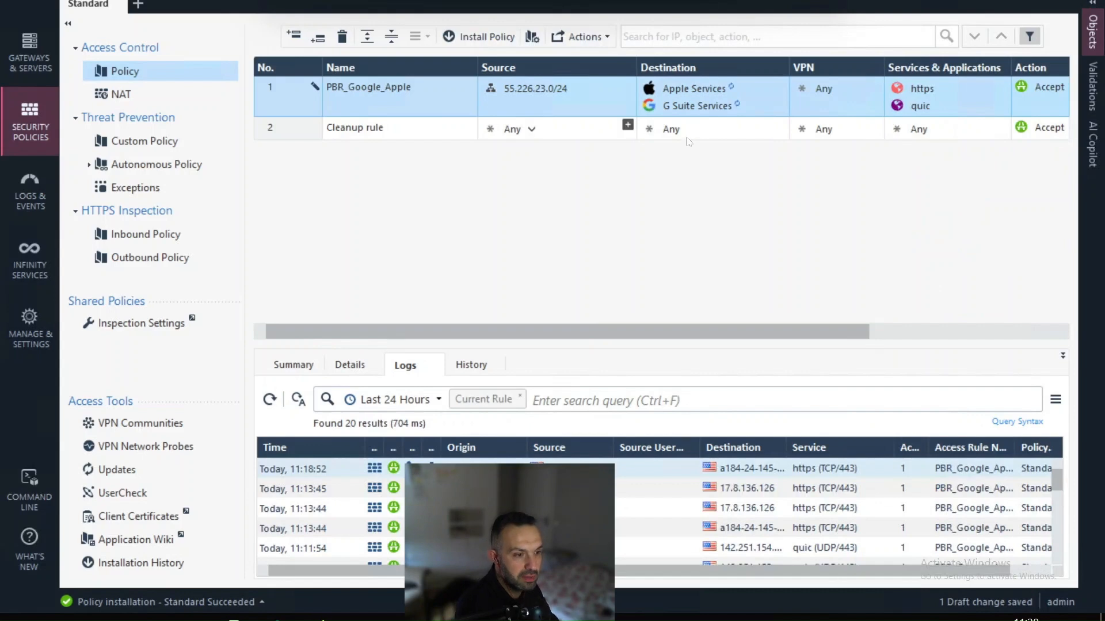
{"action": "mouse_move", "coordinate": [691, 109]}
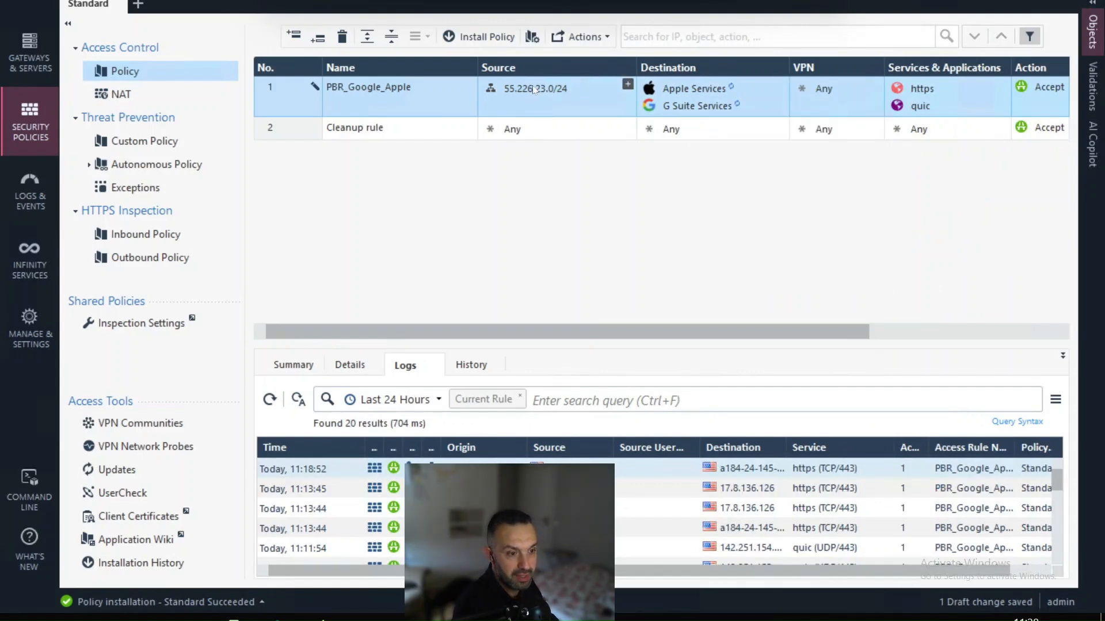
{"action": "mouse_move", "coordinate": [551, 94]}
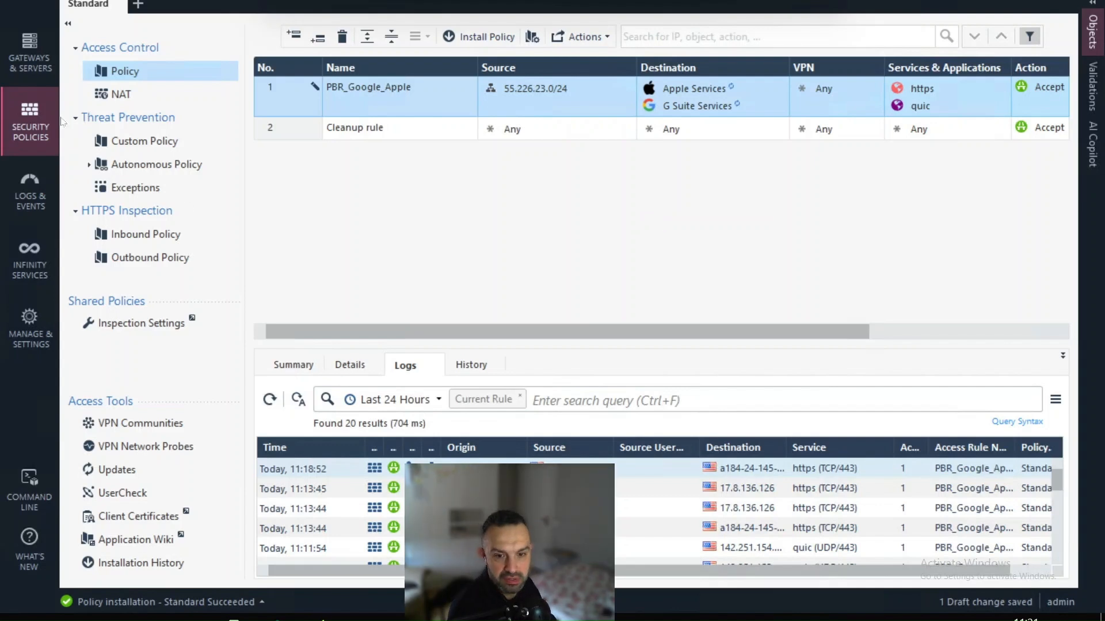
{"action": "left_click", "coordinate": [20, 190]}
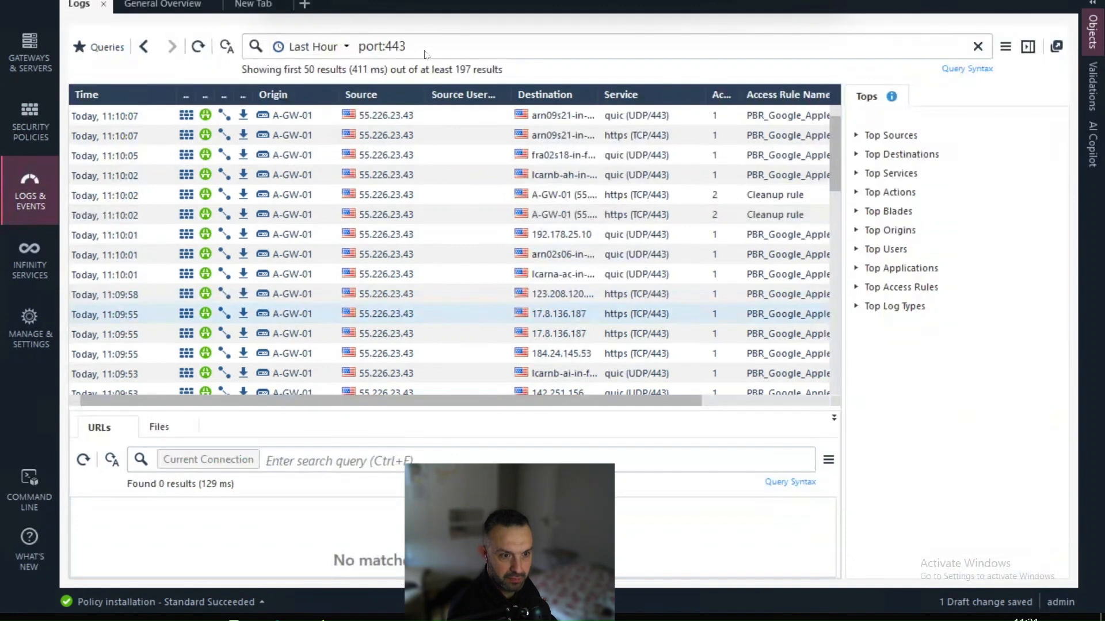
Step: Replace the port:443 log query with quic and review the PBR_Google_Apple and Cleanup hits
{"action": "left_click", "coordinate": [412, 47]}
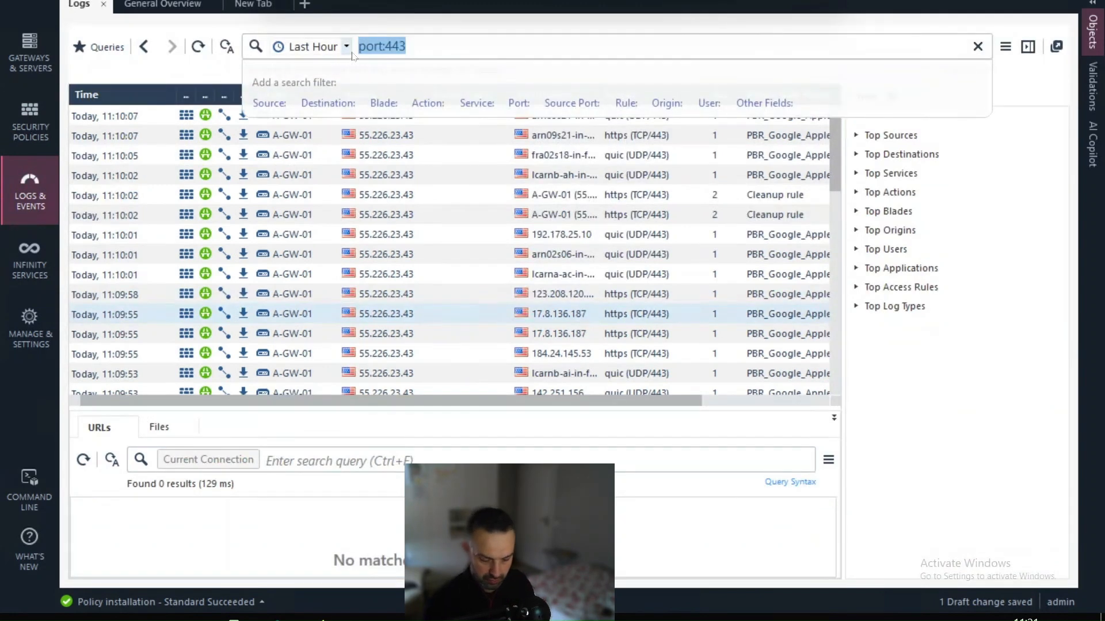
{"action": "type", "text": "quic"}
{"action": "key", "text": "Return"}
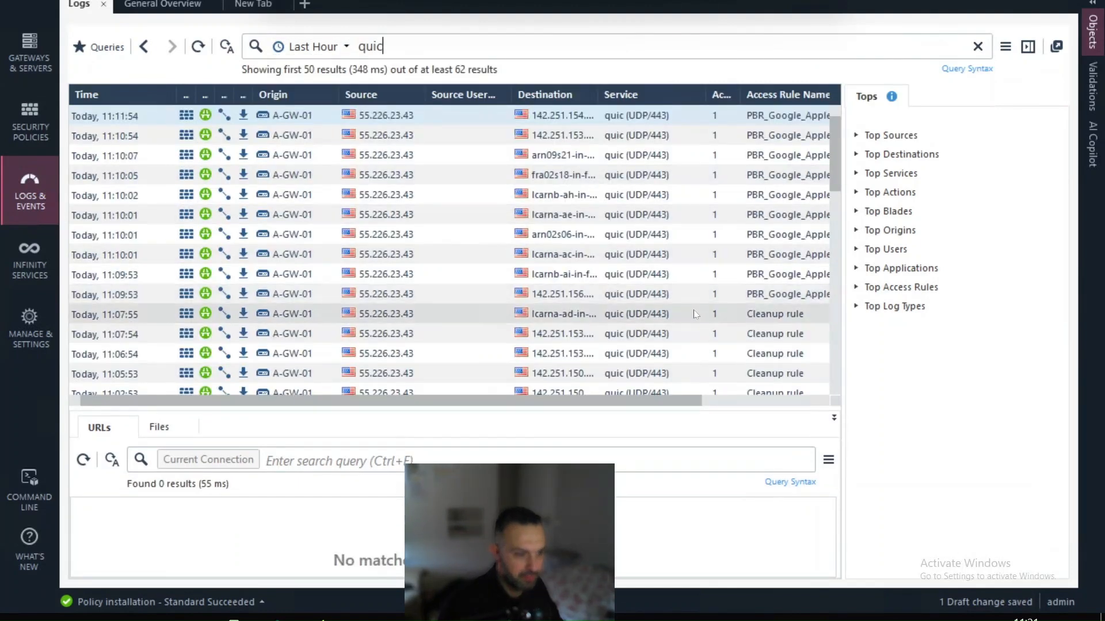
{"action": "scroll", "coordinate": [728, 264], "scroll_direction": "down", "scroll_amount": 1}
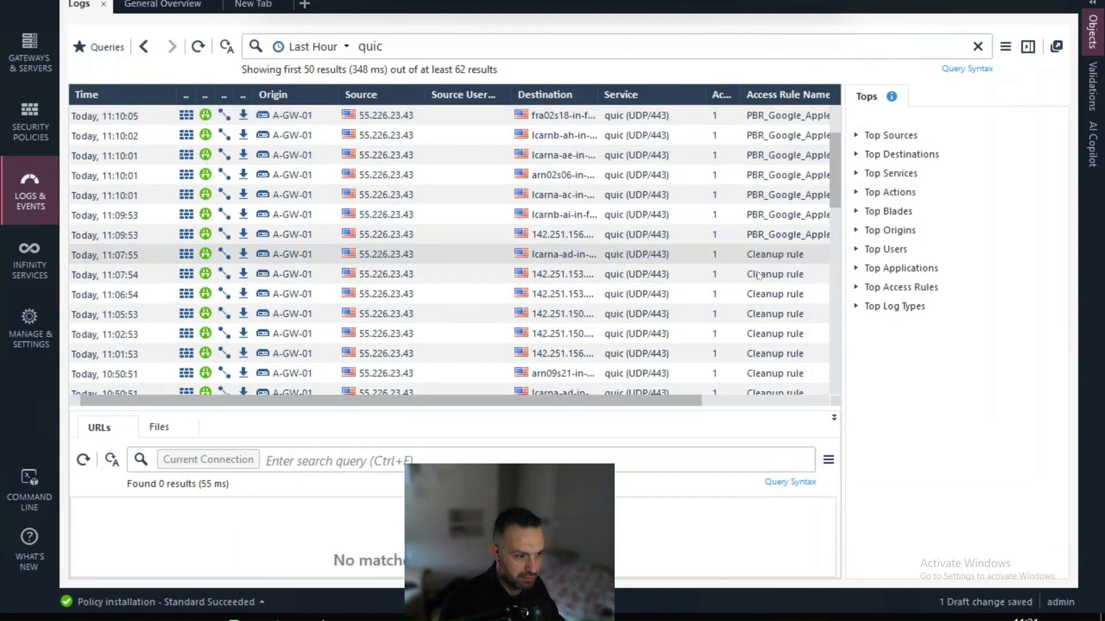
{"action": "scroll", "coordinate": [759, 275], "scroll_direction": "up", "scroll_amount": 1}
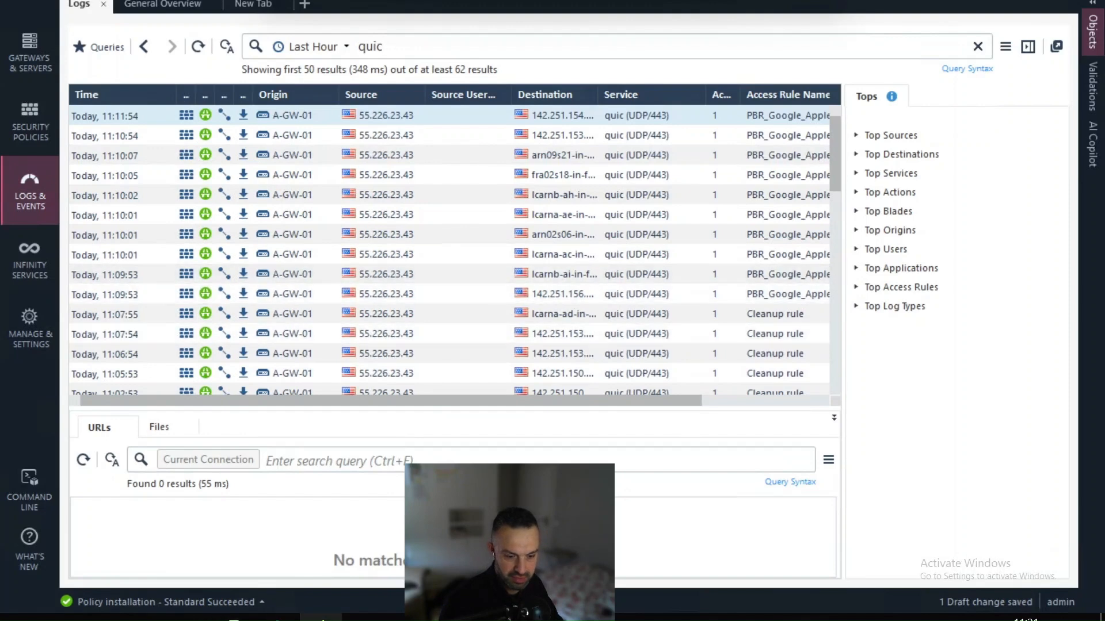
{"action": "left_click", "coordinate": [321, 619]}
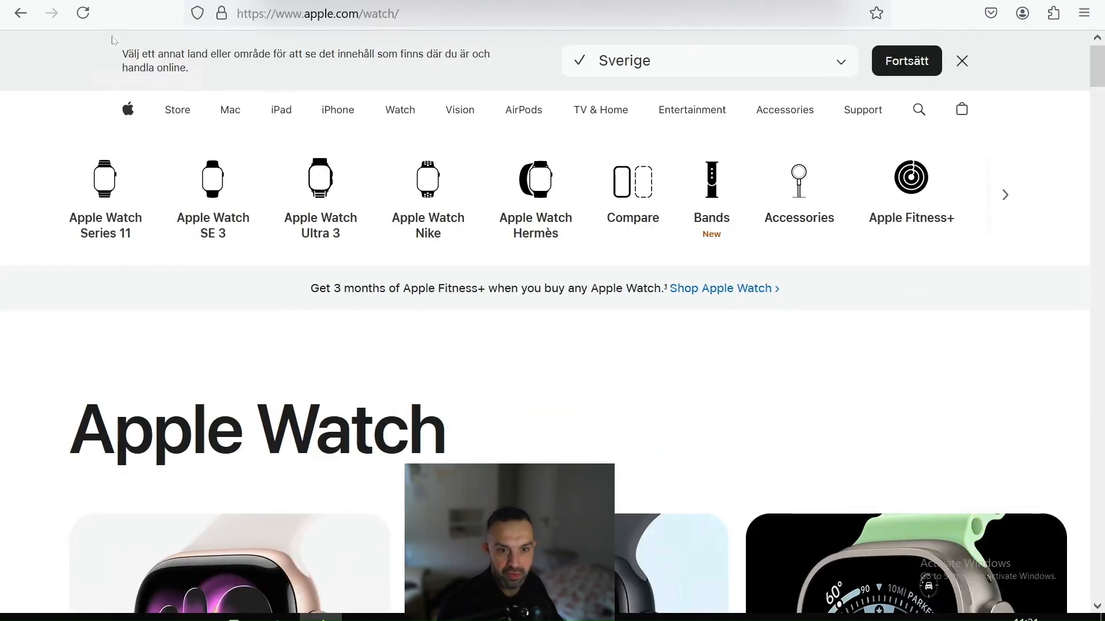
Step: Load cnn.com in Firefox to generate traffic, then return to SmartConsole's logs
{"action": "left_click", "coordinate": [304, 8]}
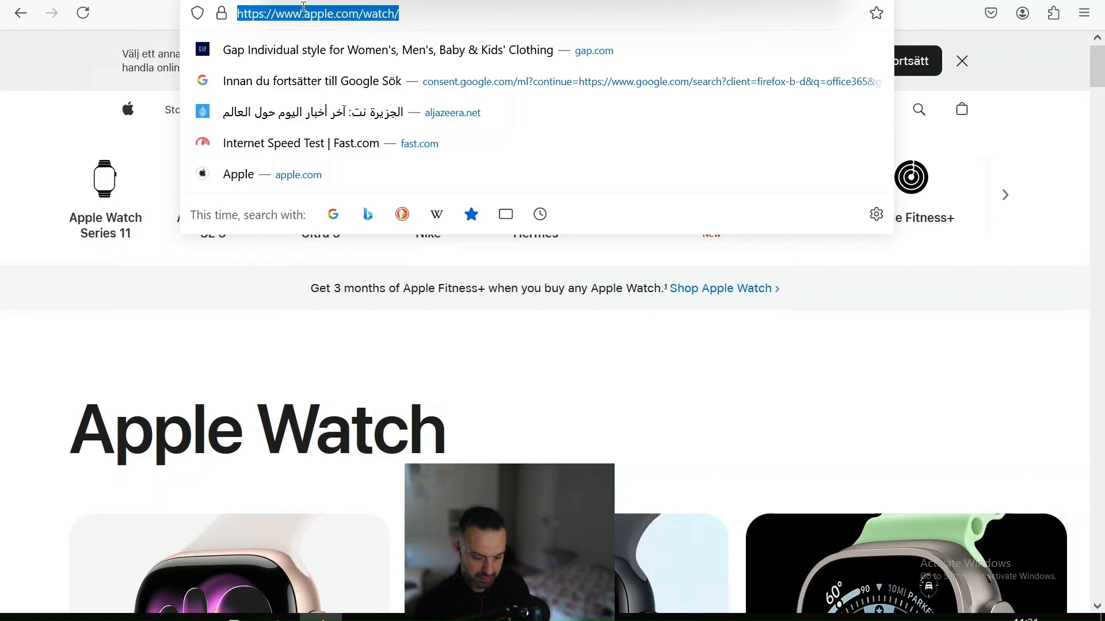
{"action": "type", "text": "cnn.com"}
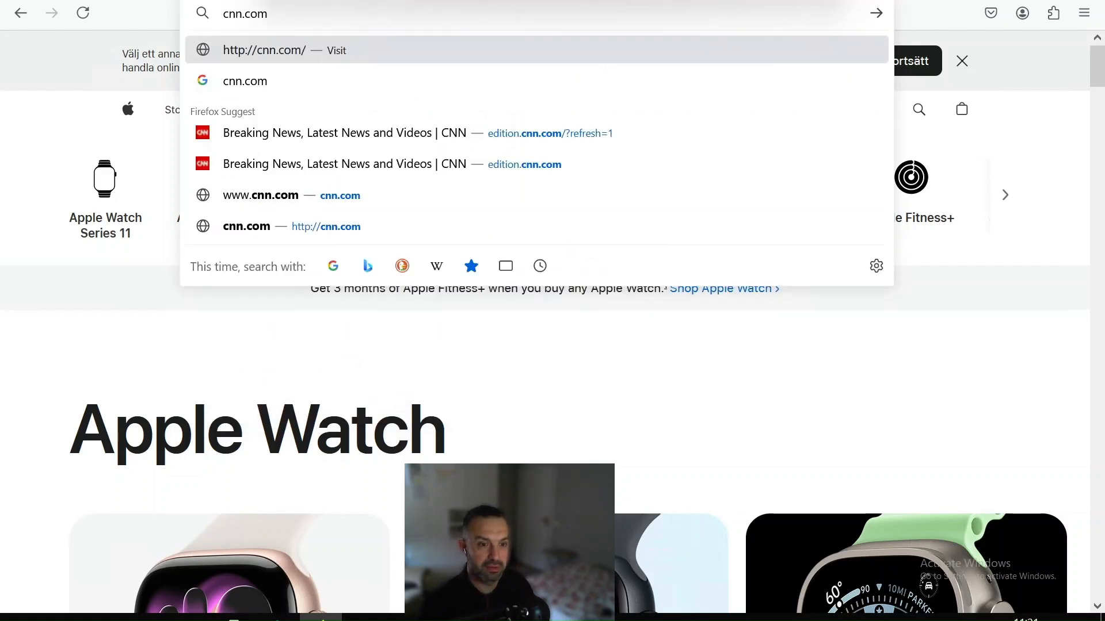
{"action": "key", "text": "Return"}
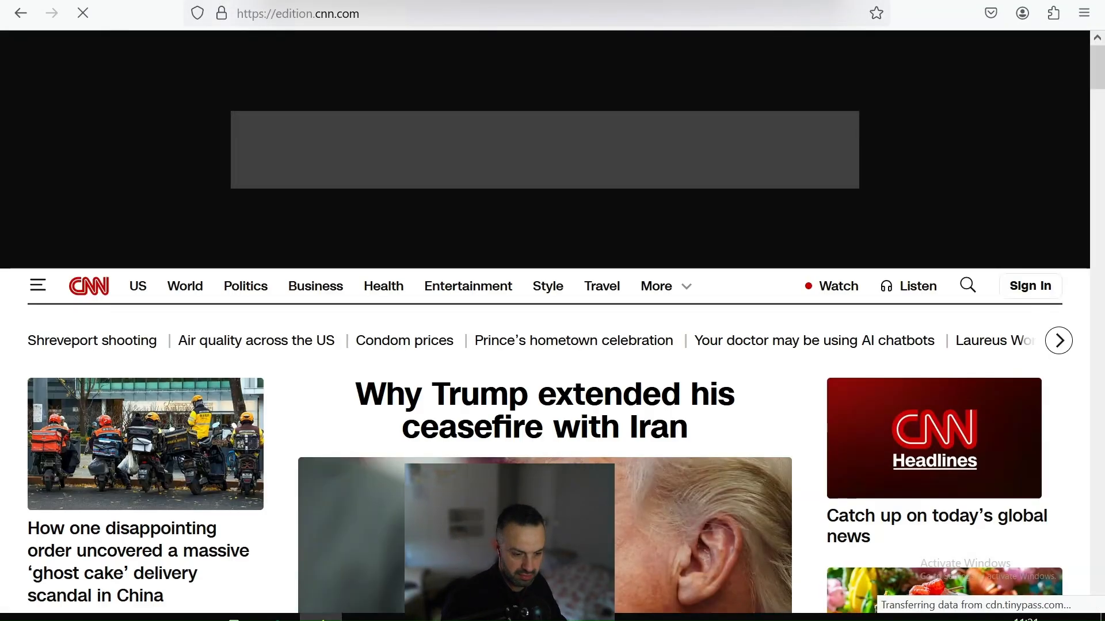
{"action": "left_click", "coordinate": [446, 618]}
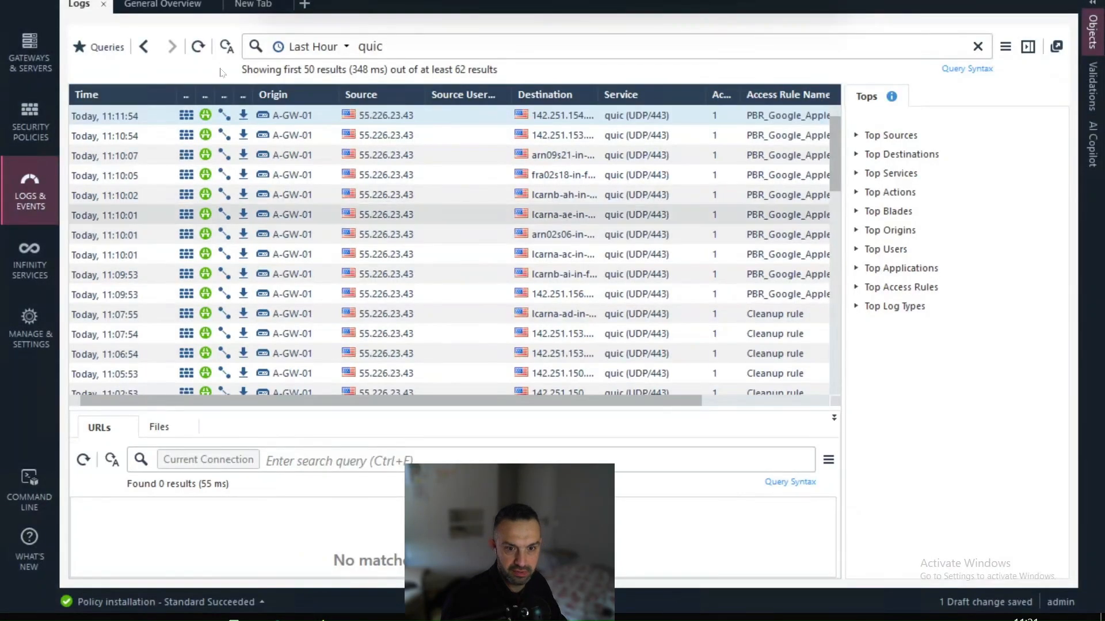
Step: Refresh the quic logs to see the new 11:20 entries, then switch to EVE-NG
{"action": "left_click", "coordinate": [201, 50]}
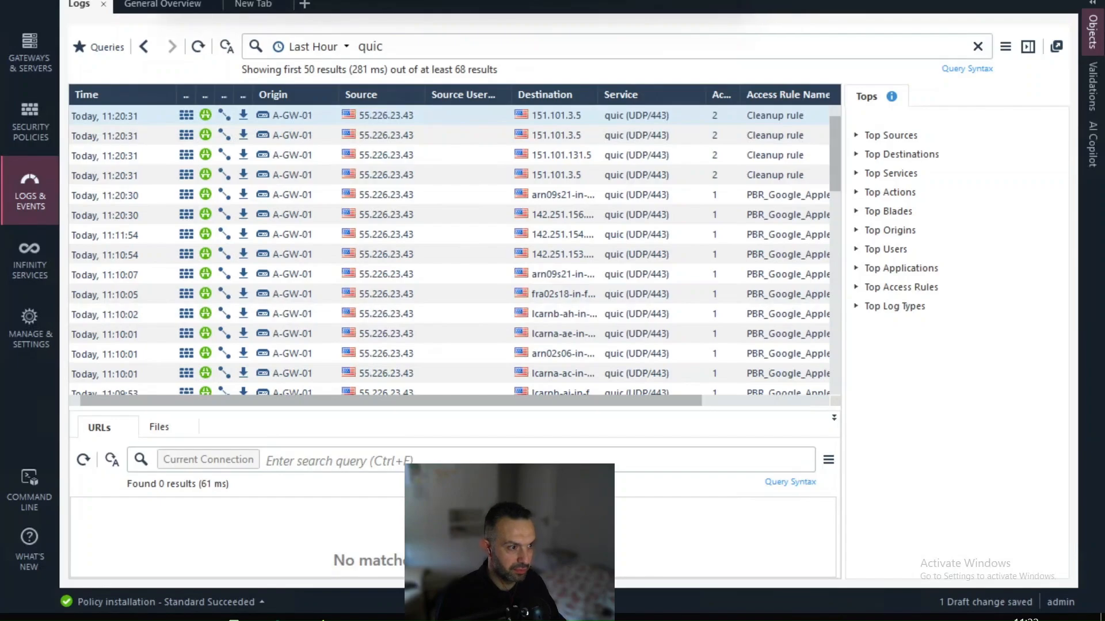
{"action": "key", "text": "alt+Tab"}
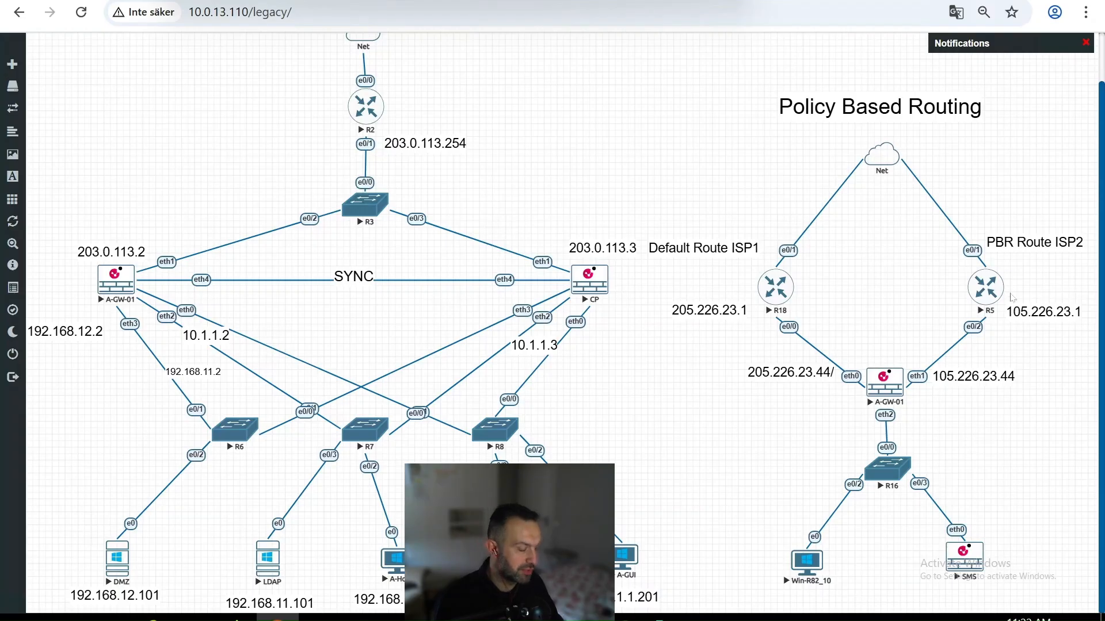